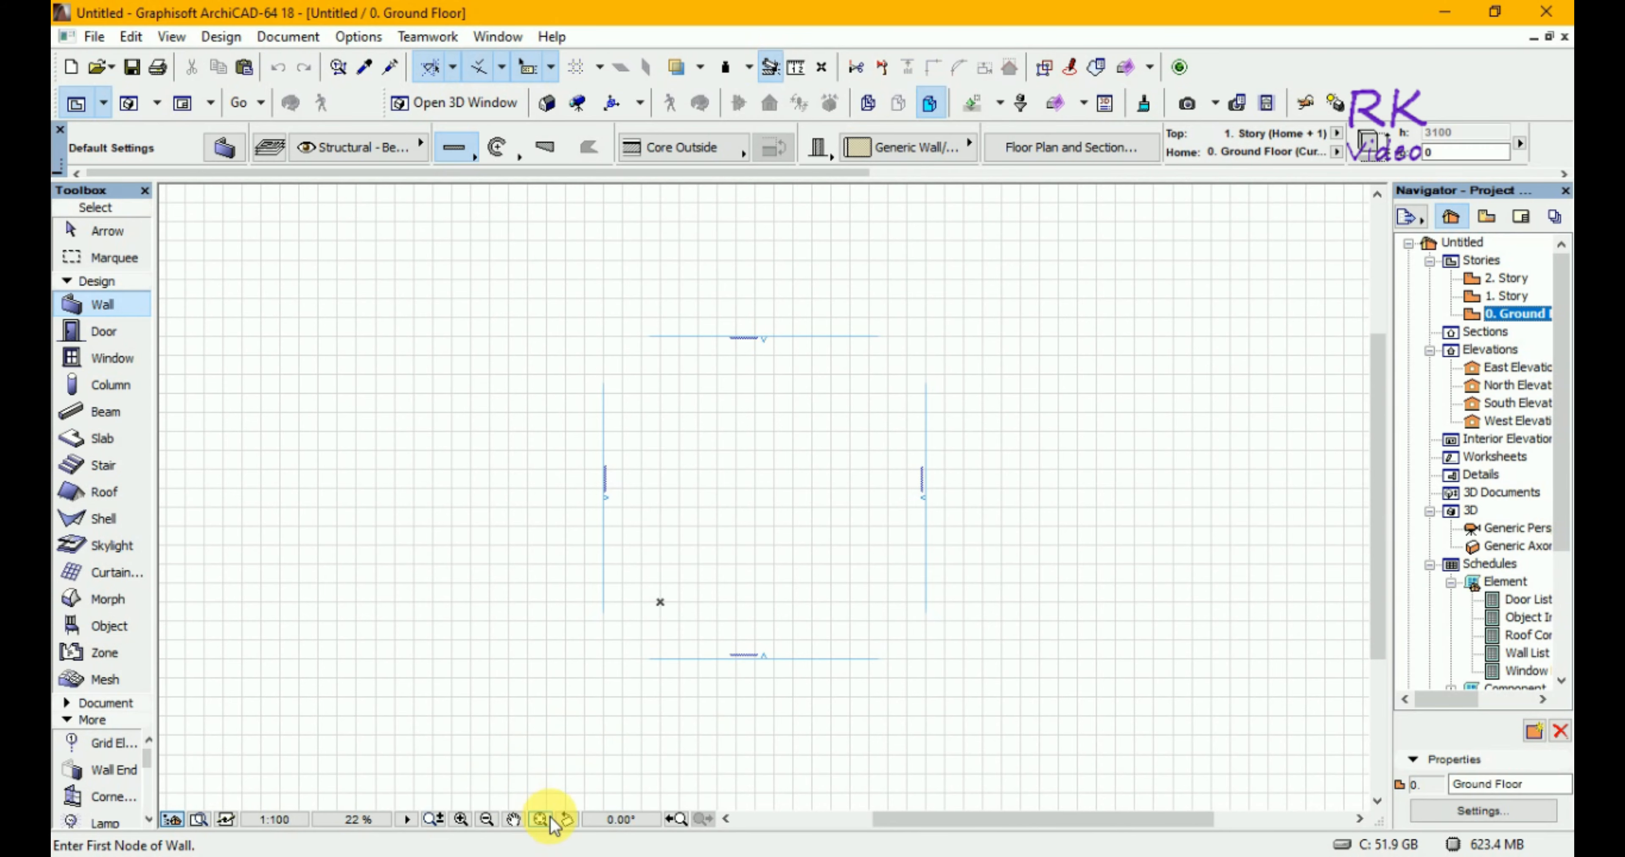
Open the Garden 18 folder under Visualization 18, Site Improvements 18, in the Object tool's default settings.
{"action": "left_click", "coordinate": [89, 630]}
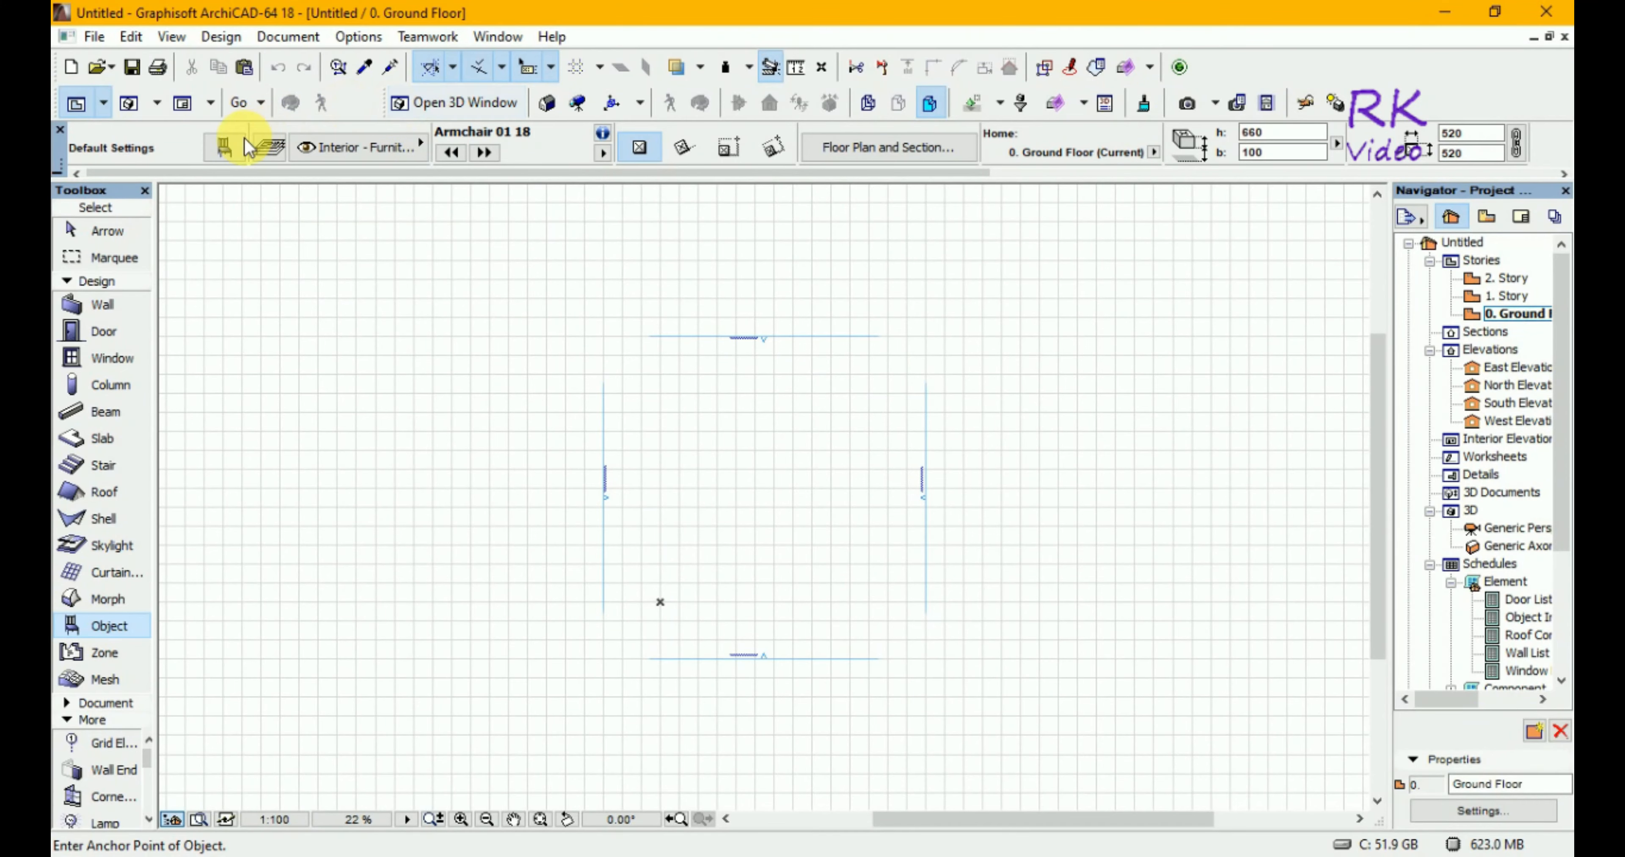
{"action": "left_click", "coordinate": [224, 151]}
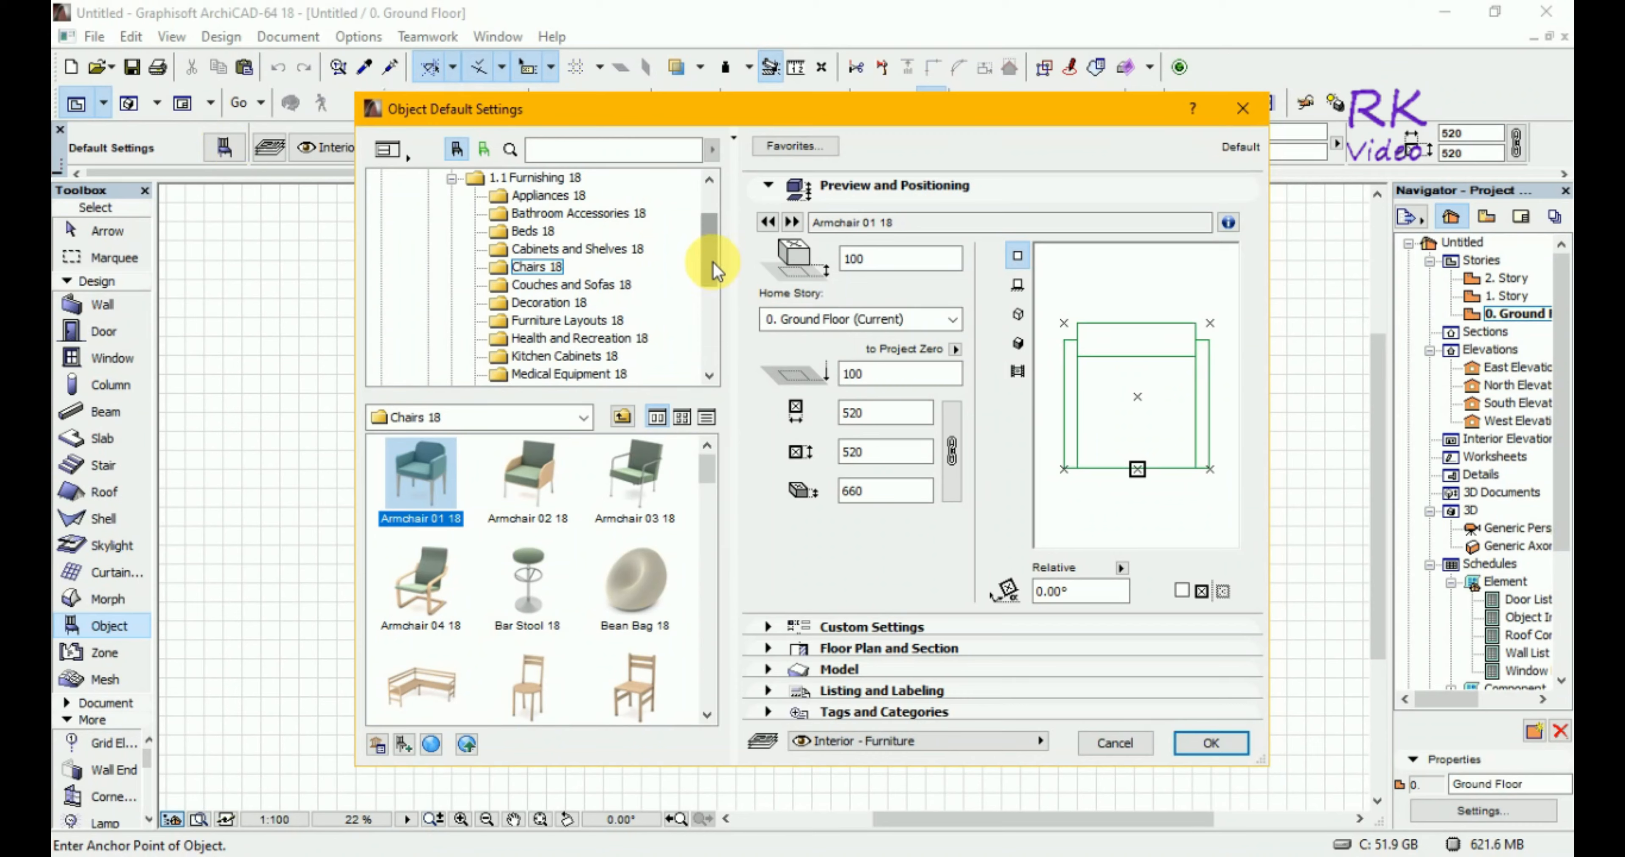
{"action": "left_click_drag", "start_coordinate": [712, 262], "coordinate": [709, 332]}
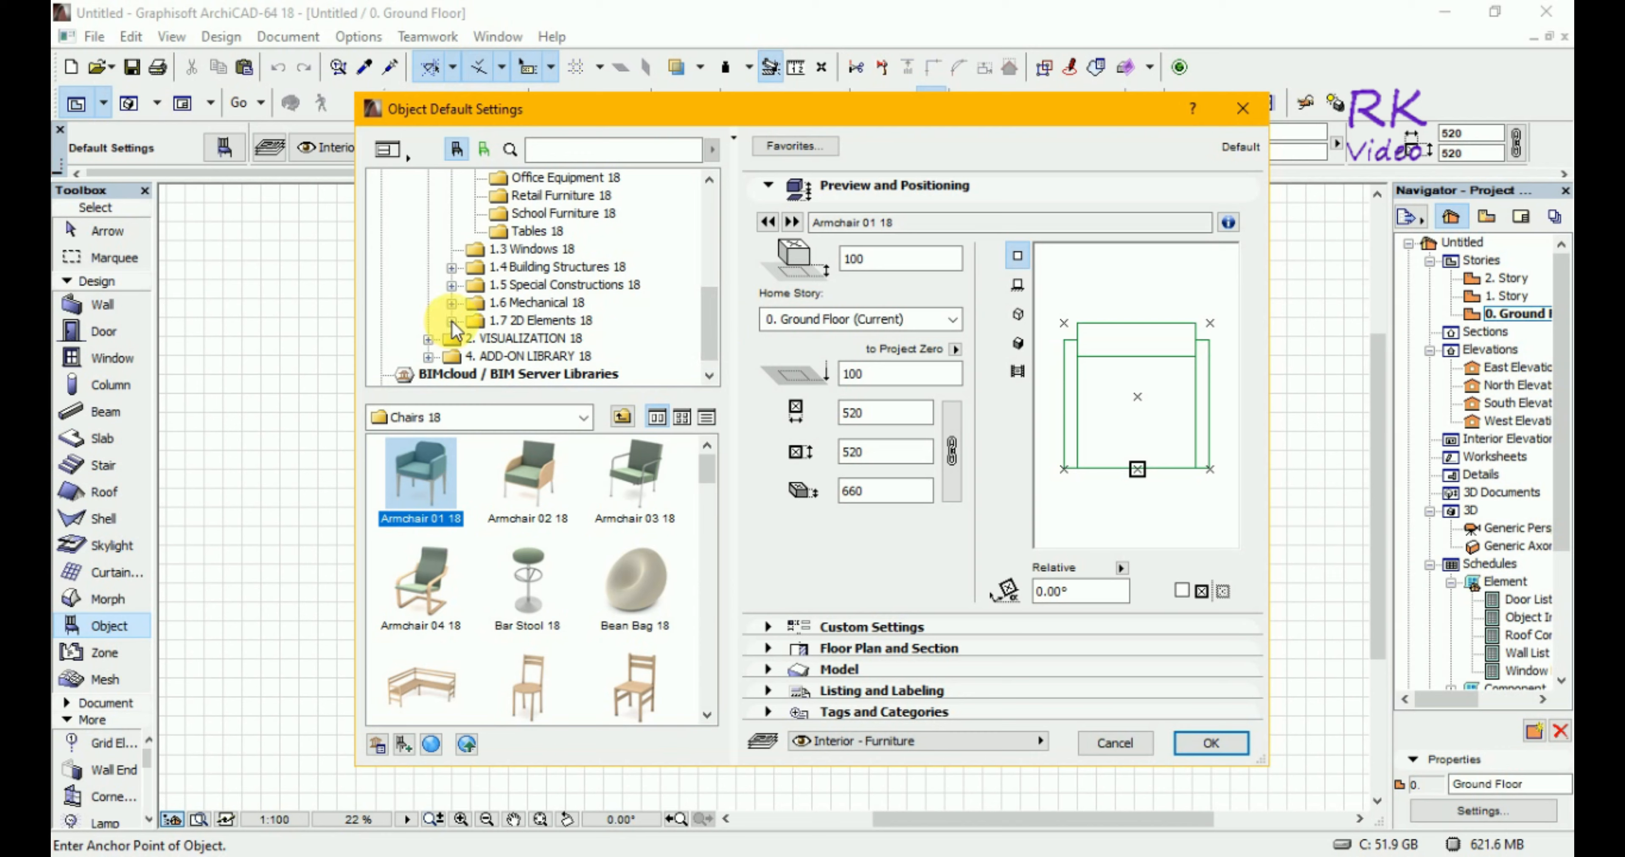
{"action": "left_click", "coordinate": [426, 341]}
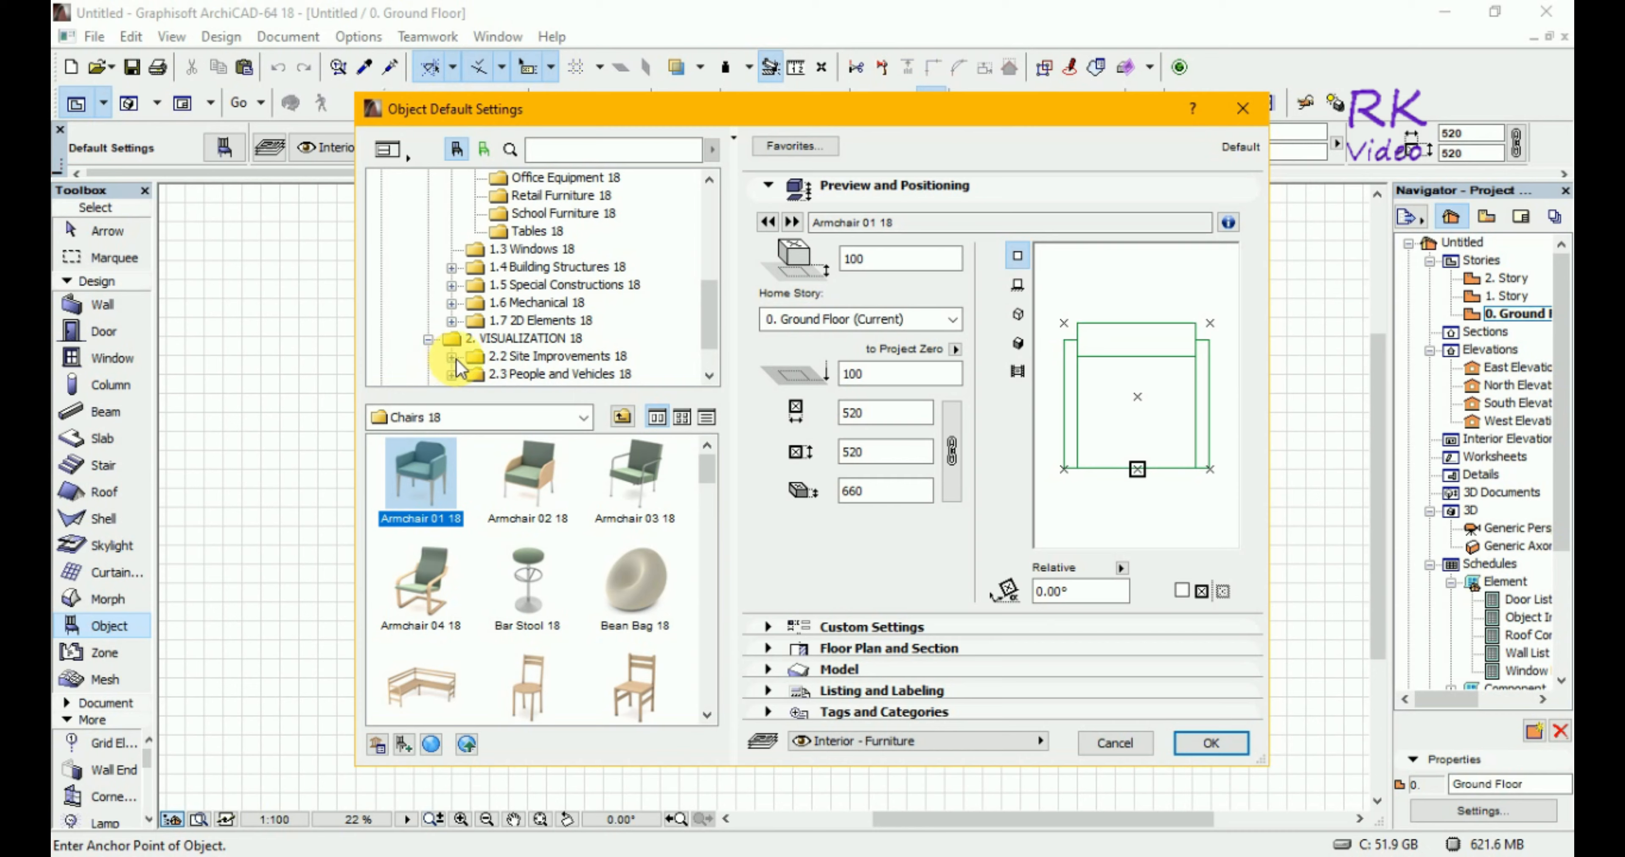
{"action": "left_click", "coordinate": [453, 357]}
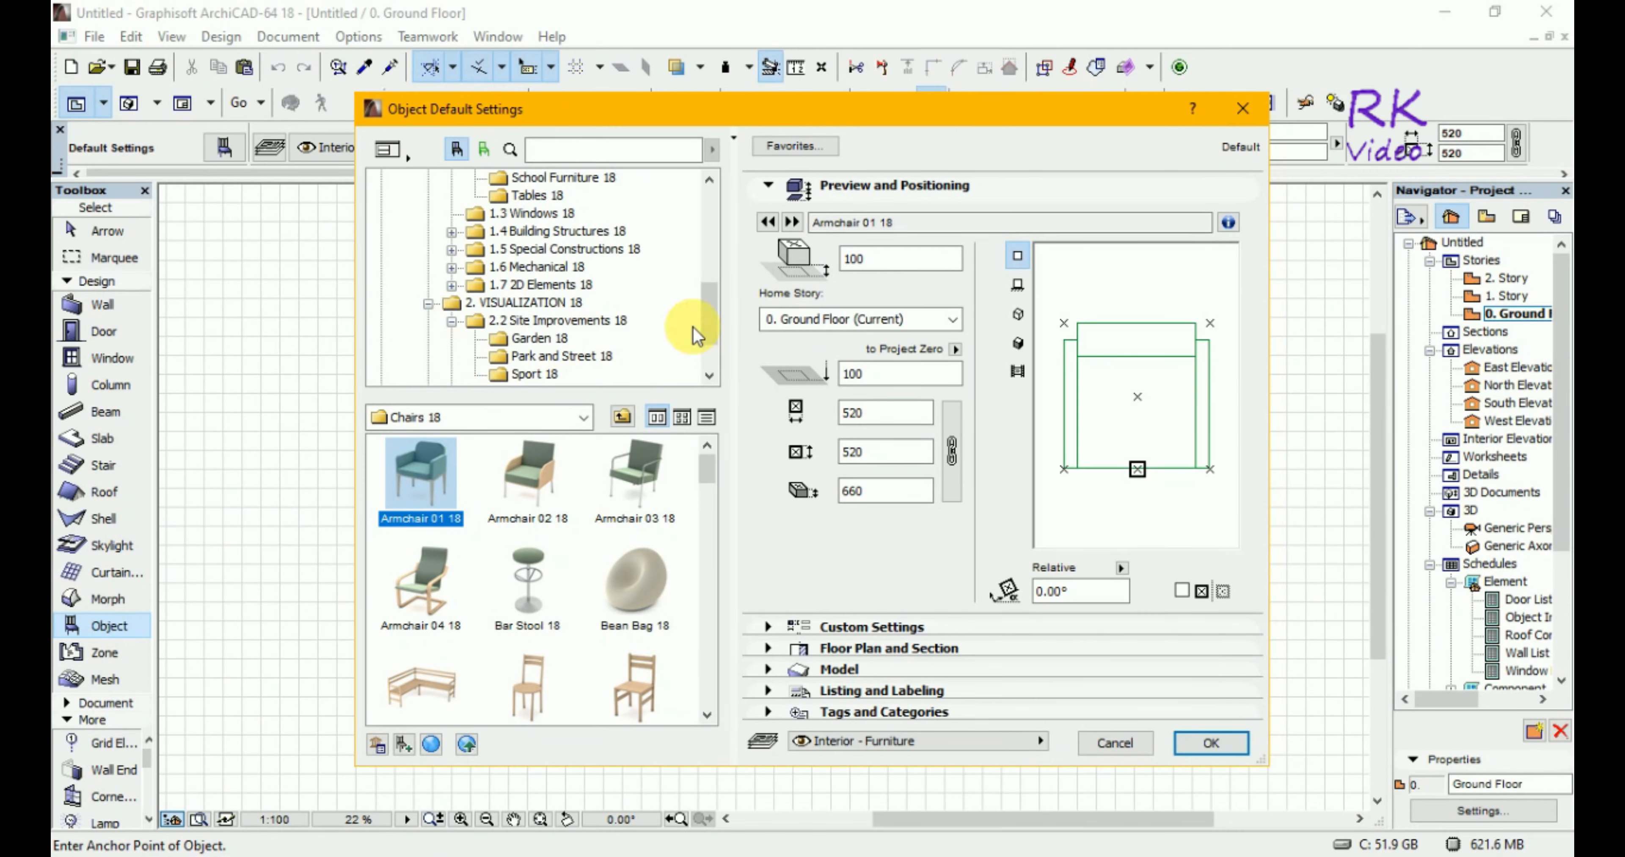
{"action": "scroll", "coordinate": [711, 324], "scroll_direction": "down", "scroll_amount": 1}
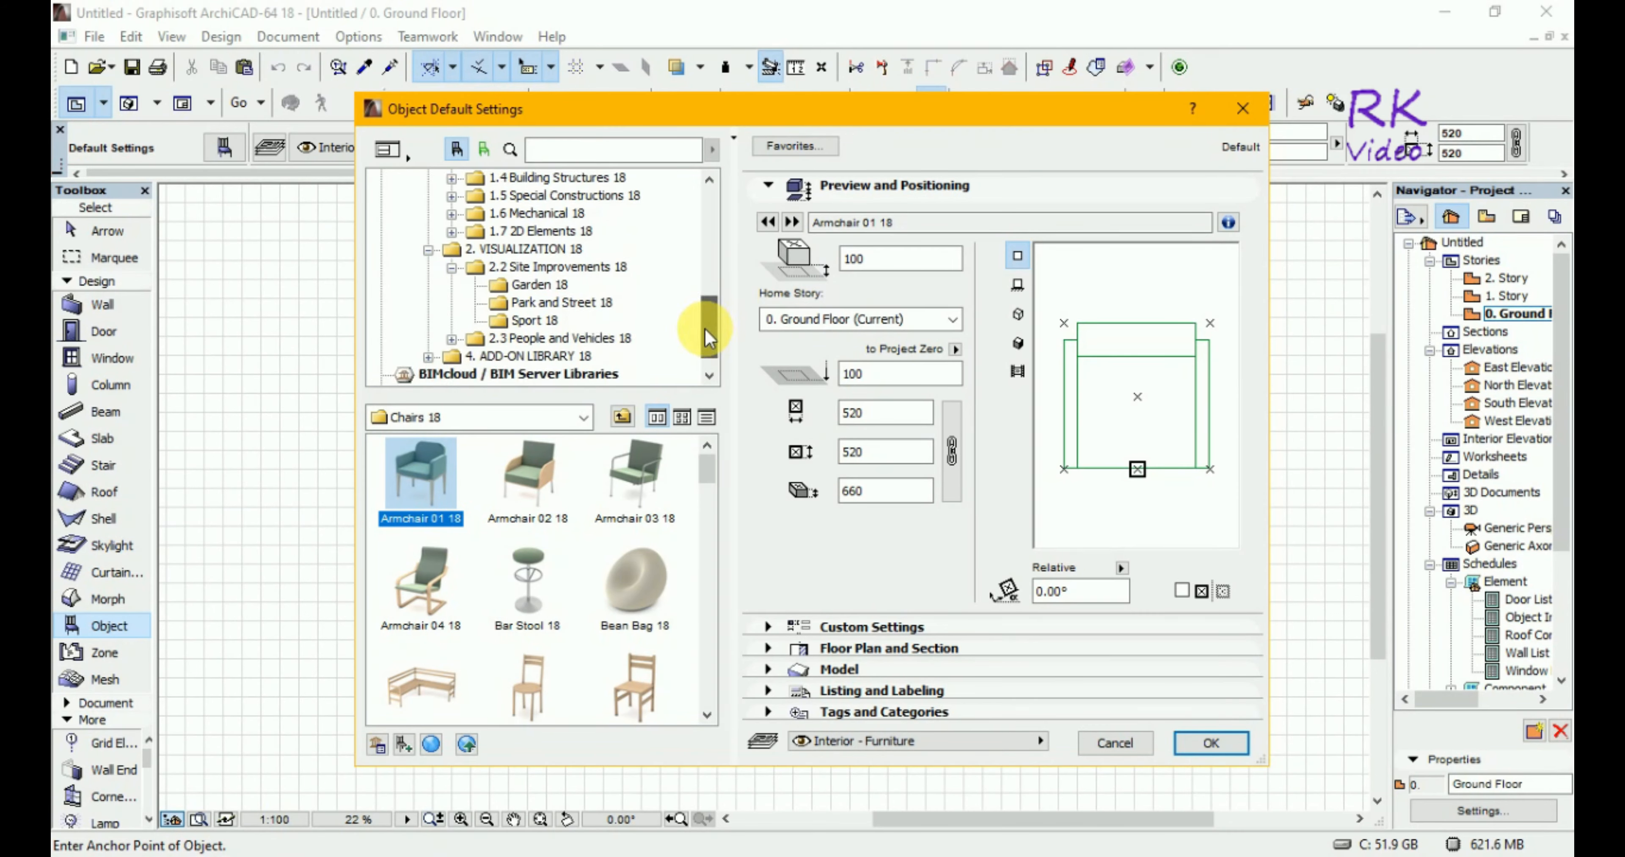
{"action": "left_click", "coordinate": [538, 287]}
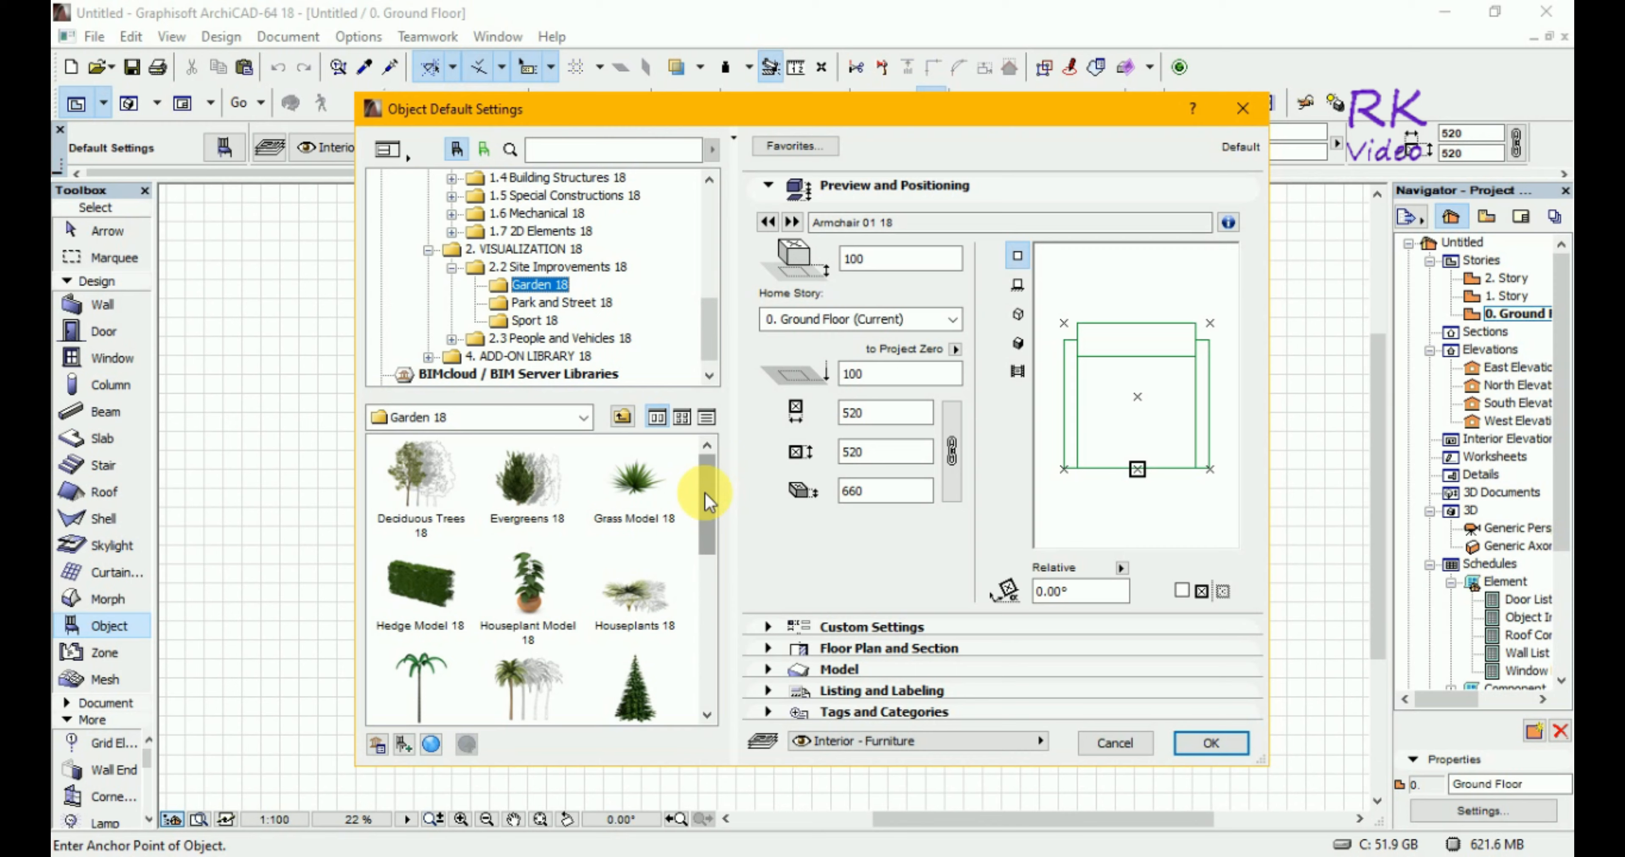
Choose Soil Holder 18 as the object and place it at the project origin on the ground floor plan.
{"action": "left_click_drag", "start_coordinate": [706, 494], "coordinate": [714, 583]}
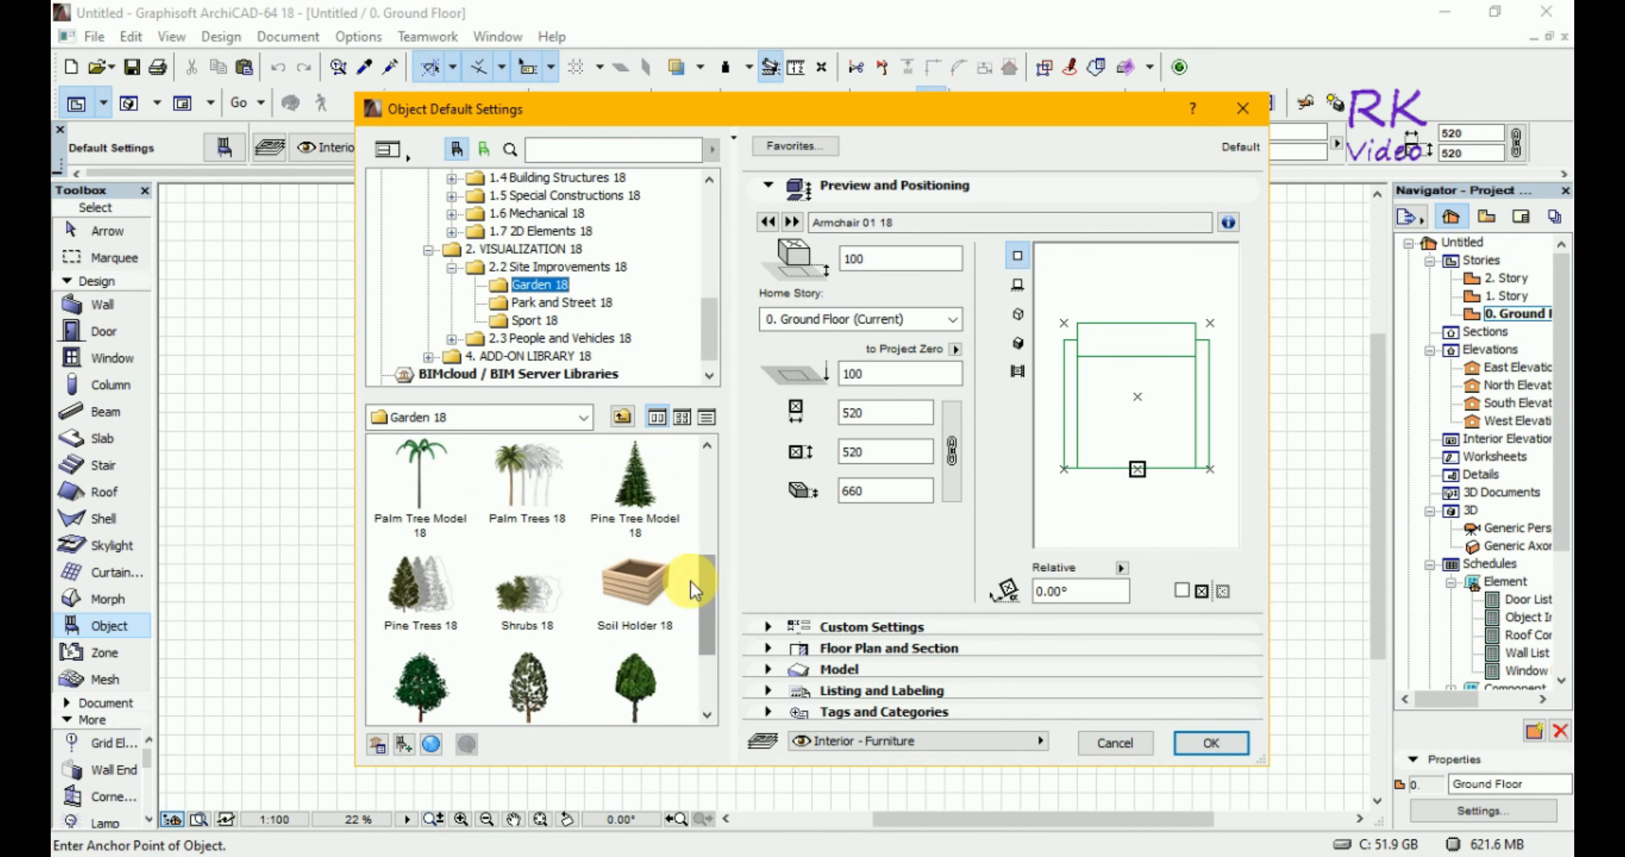
{"action": "left_click", "coordinate": [644, 581]}
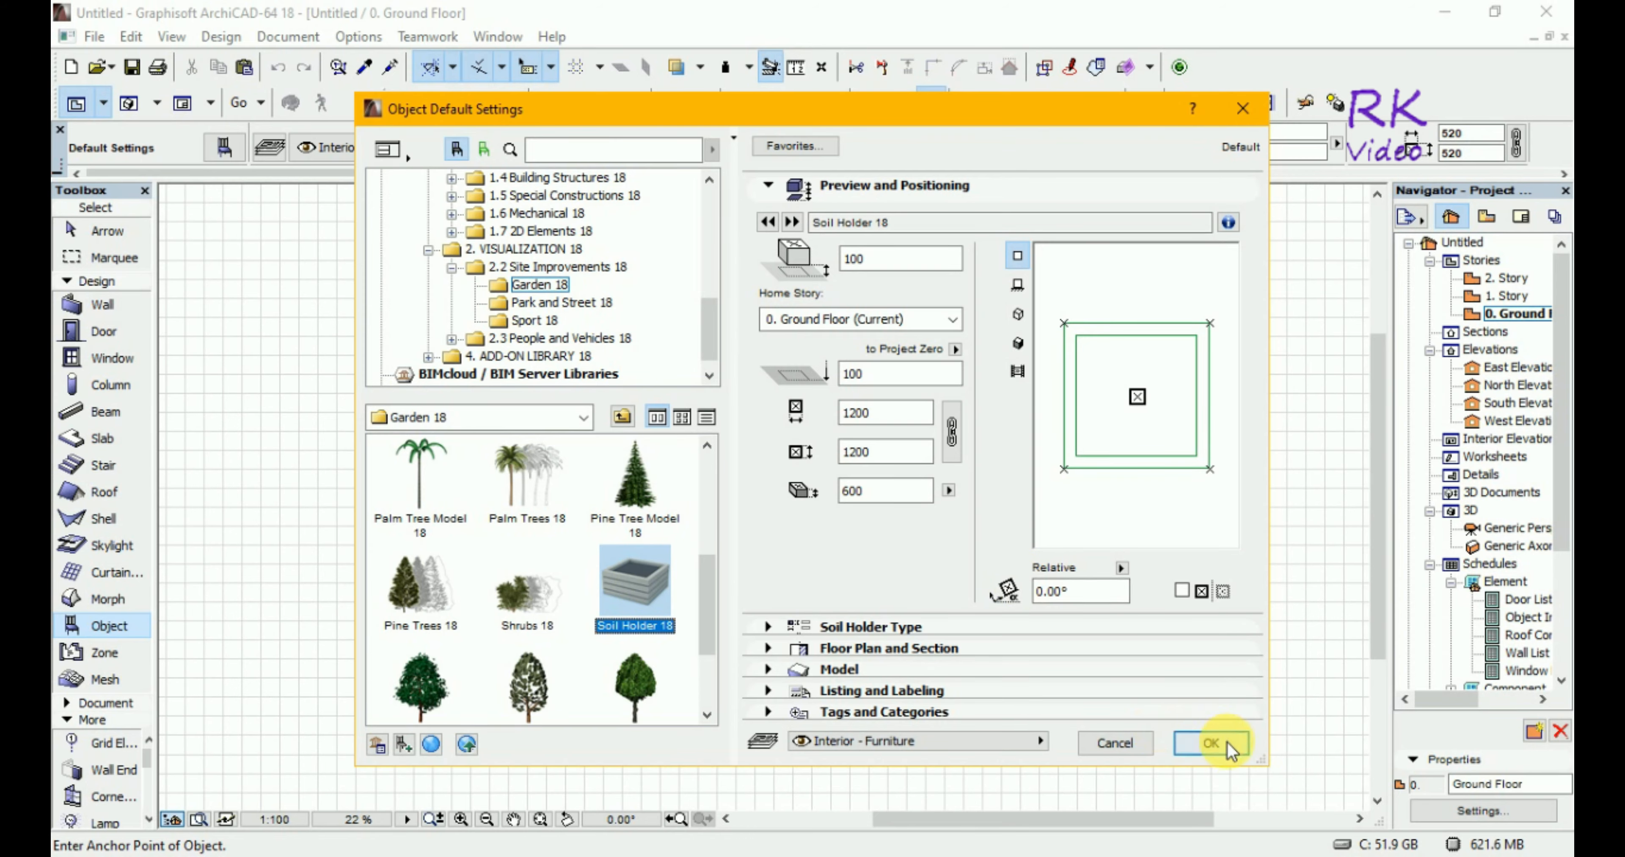
{"action": "left_click", "coordinate": [1206, 745]}
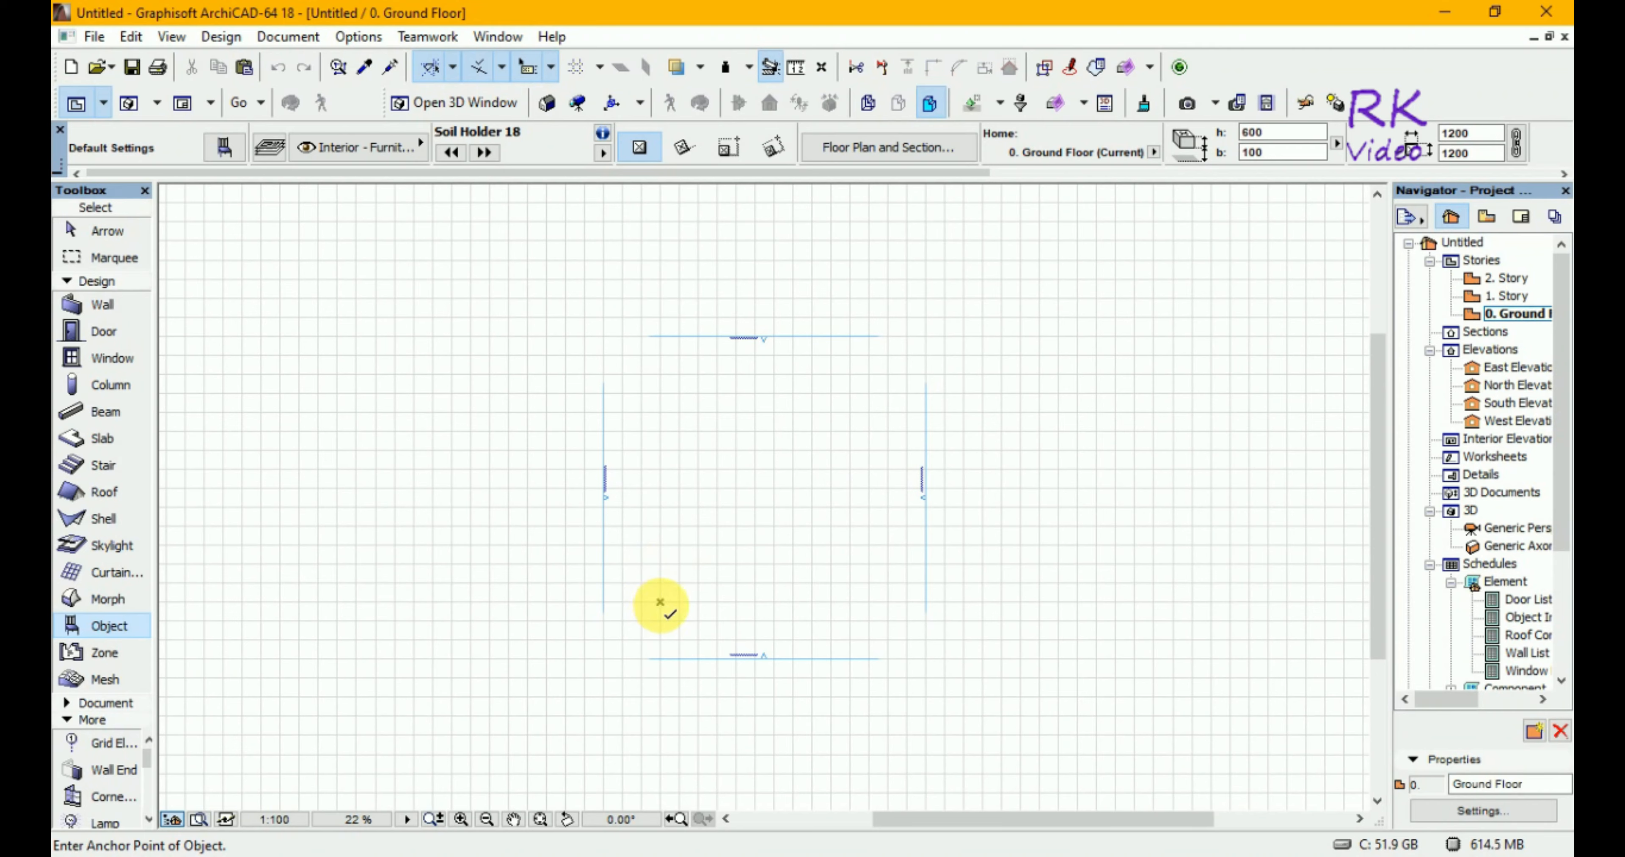
{"action": "left_click", "coordinate": [662, 603]}
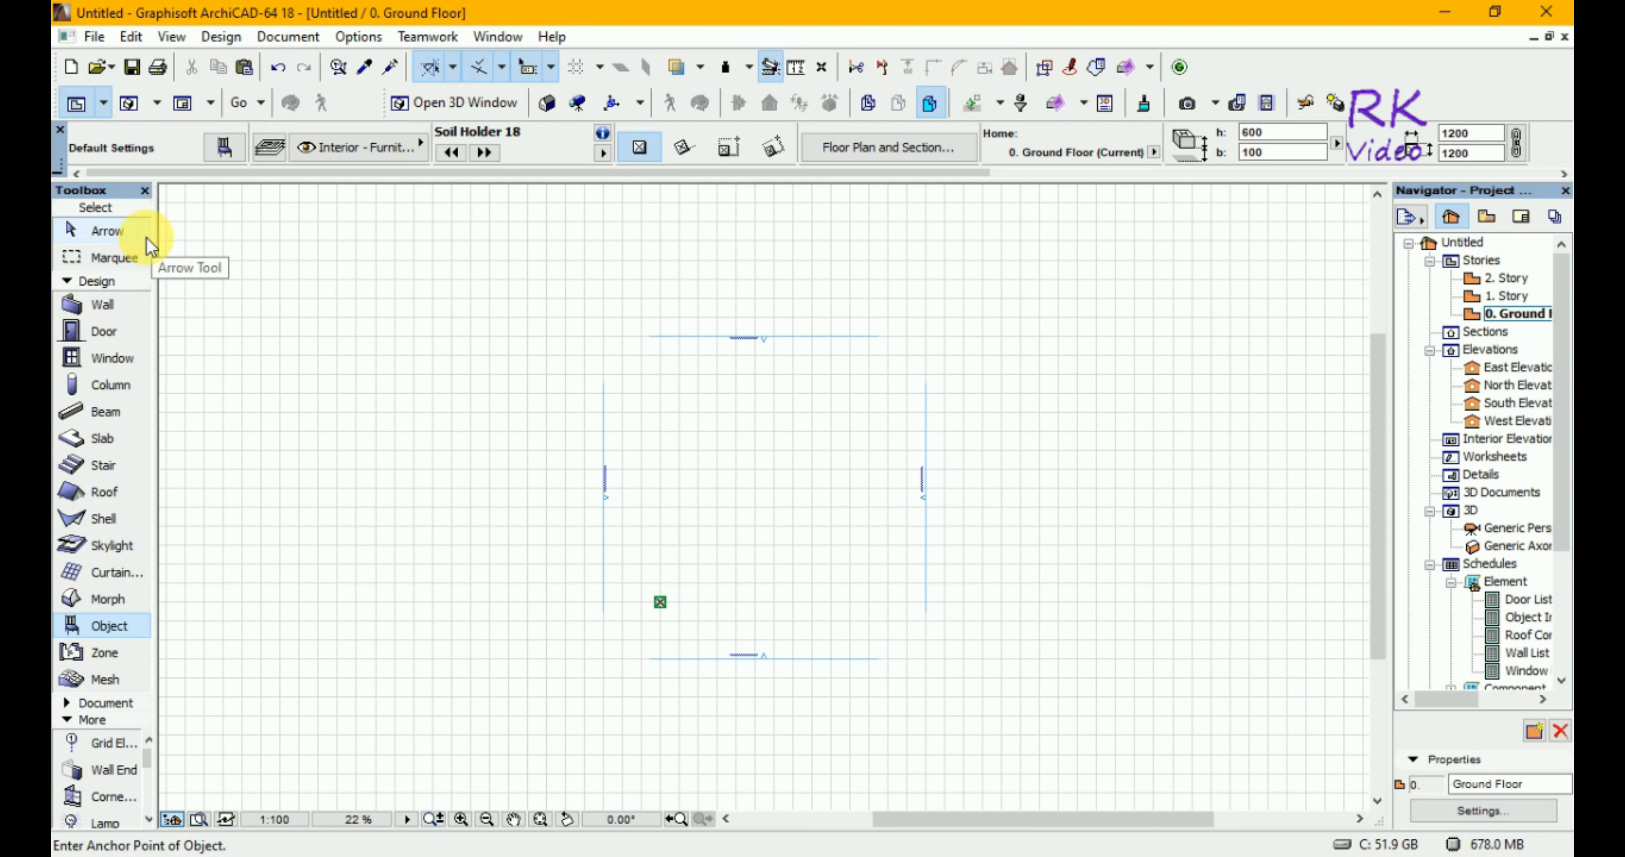
Show the placed soil holder in a maximized 3D window.
{"action": "left_click", "coordinate": [111, 234]}
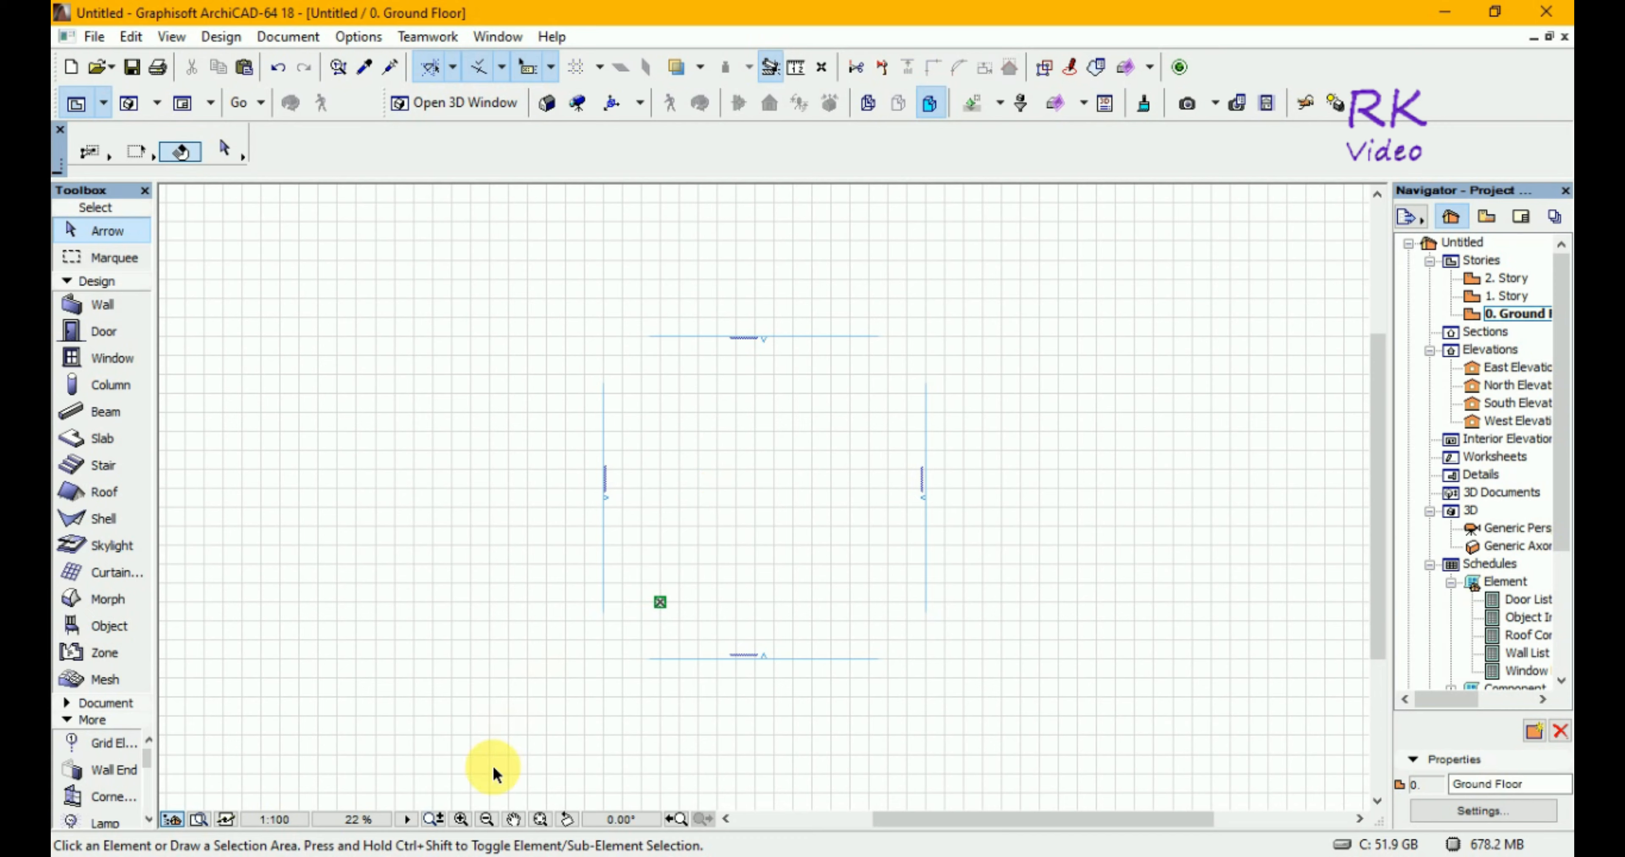
{"action": "left_click", "coordinate": [459, 820]}
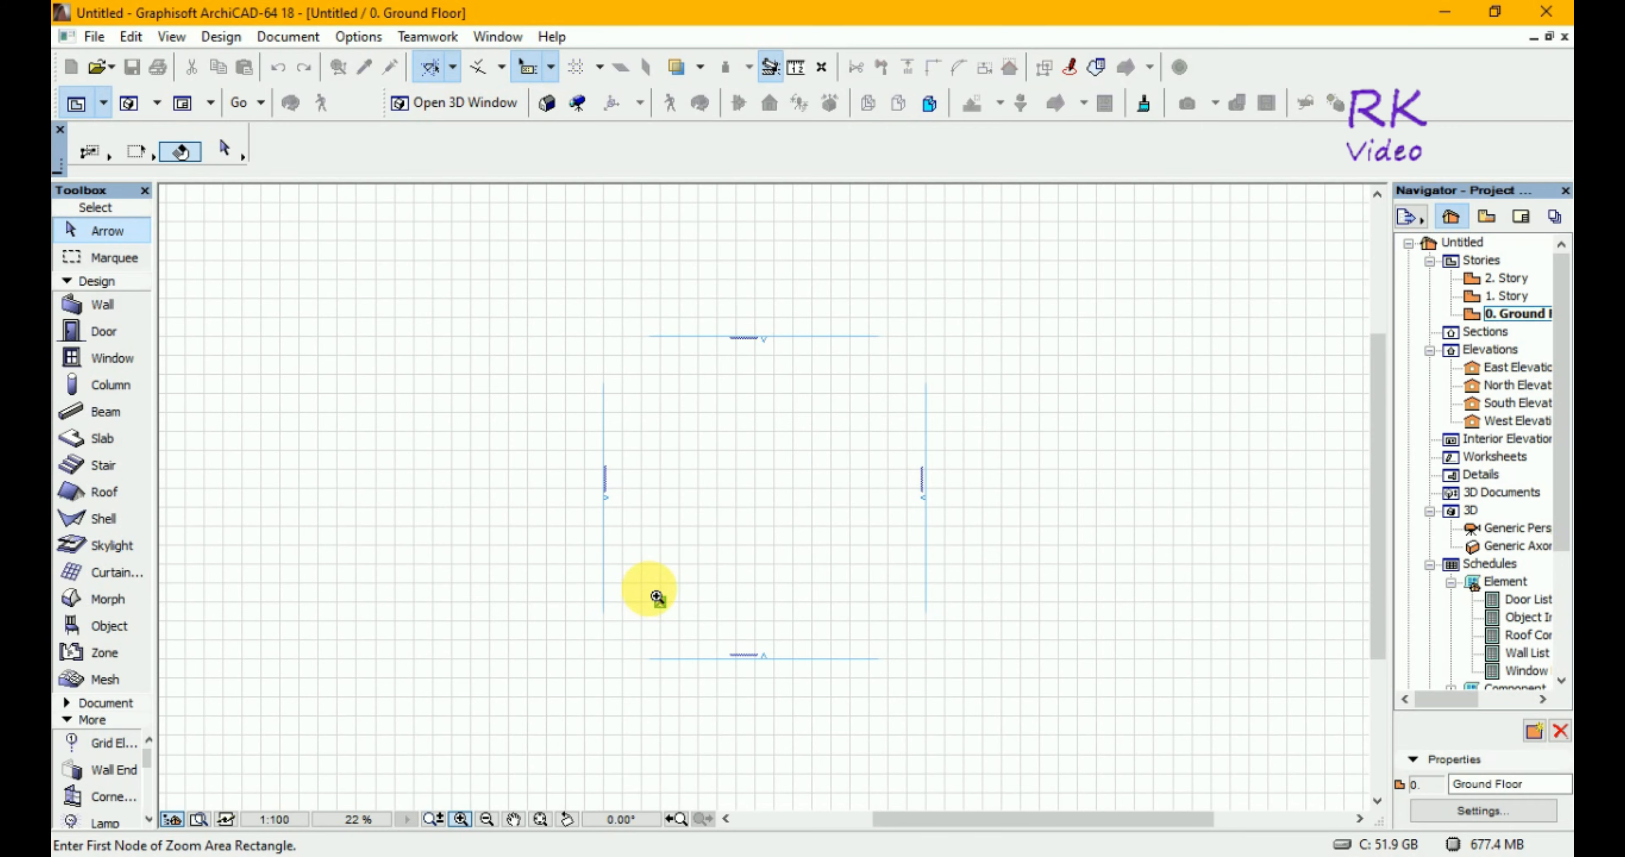
{"action": "left_click", "coordinate": [648, 589]}
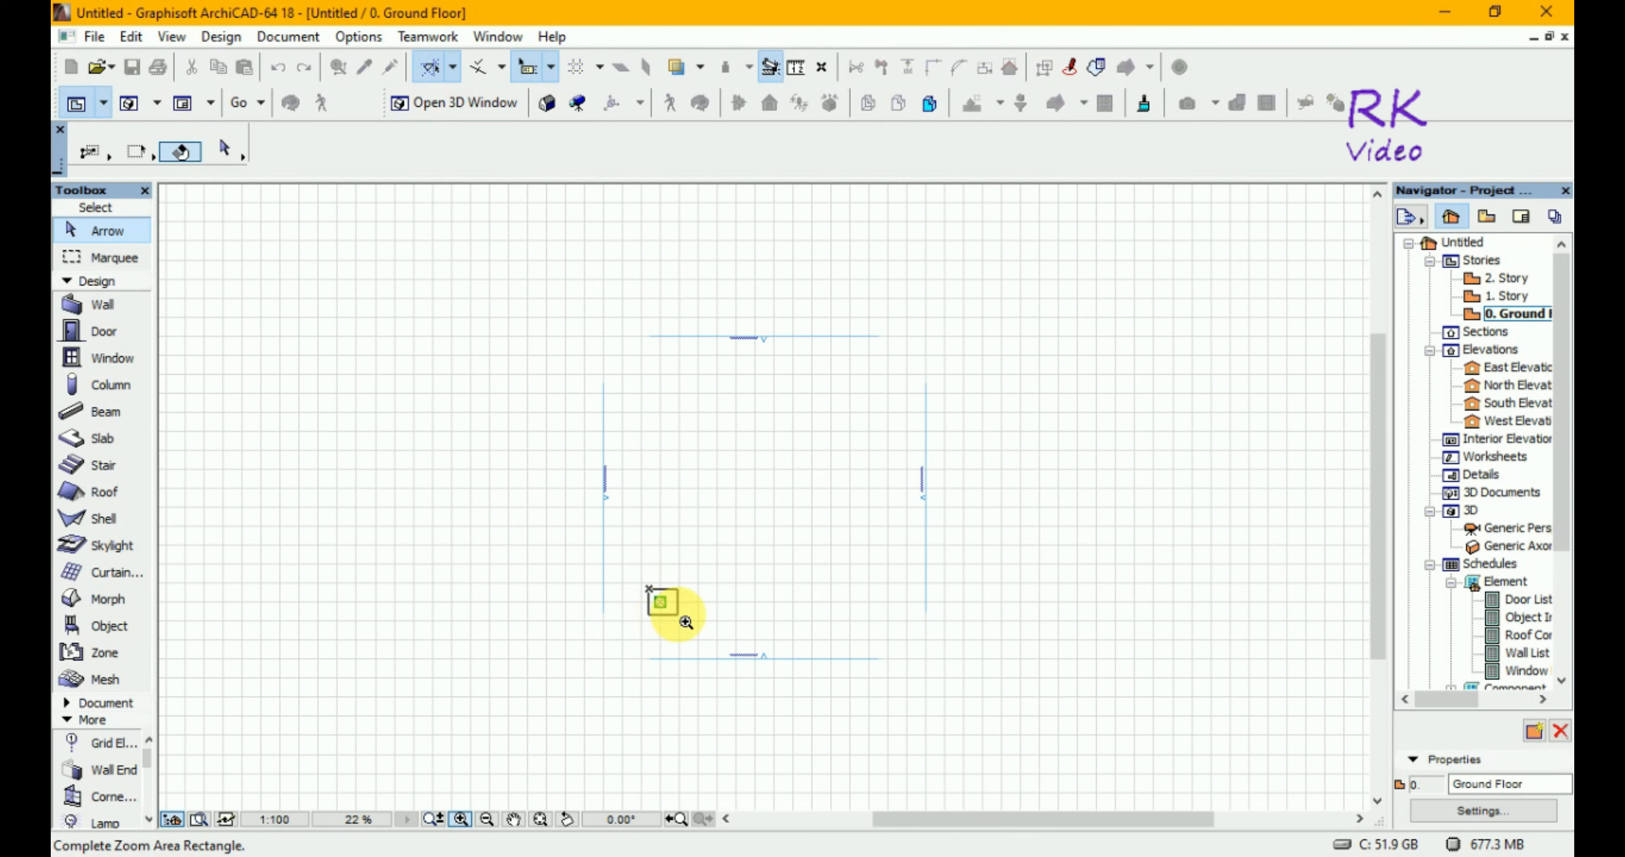
{"action": "left_click", "coordinate": [676, 616]}
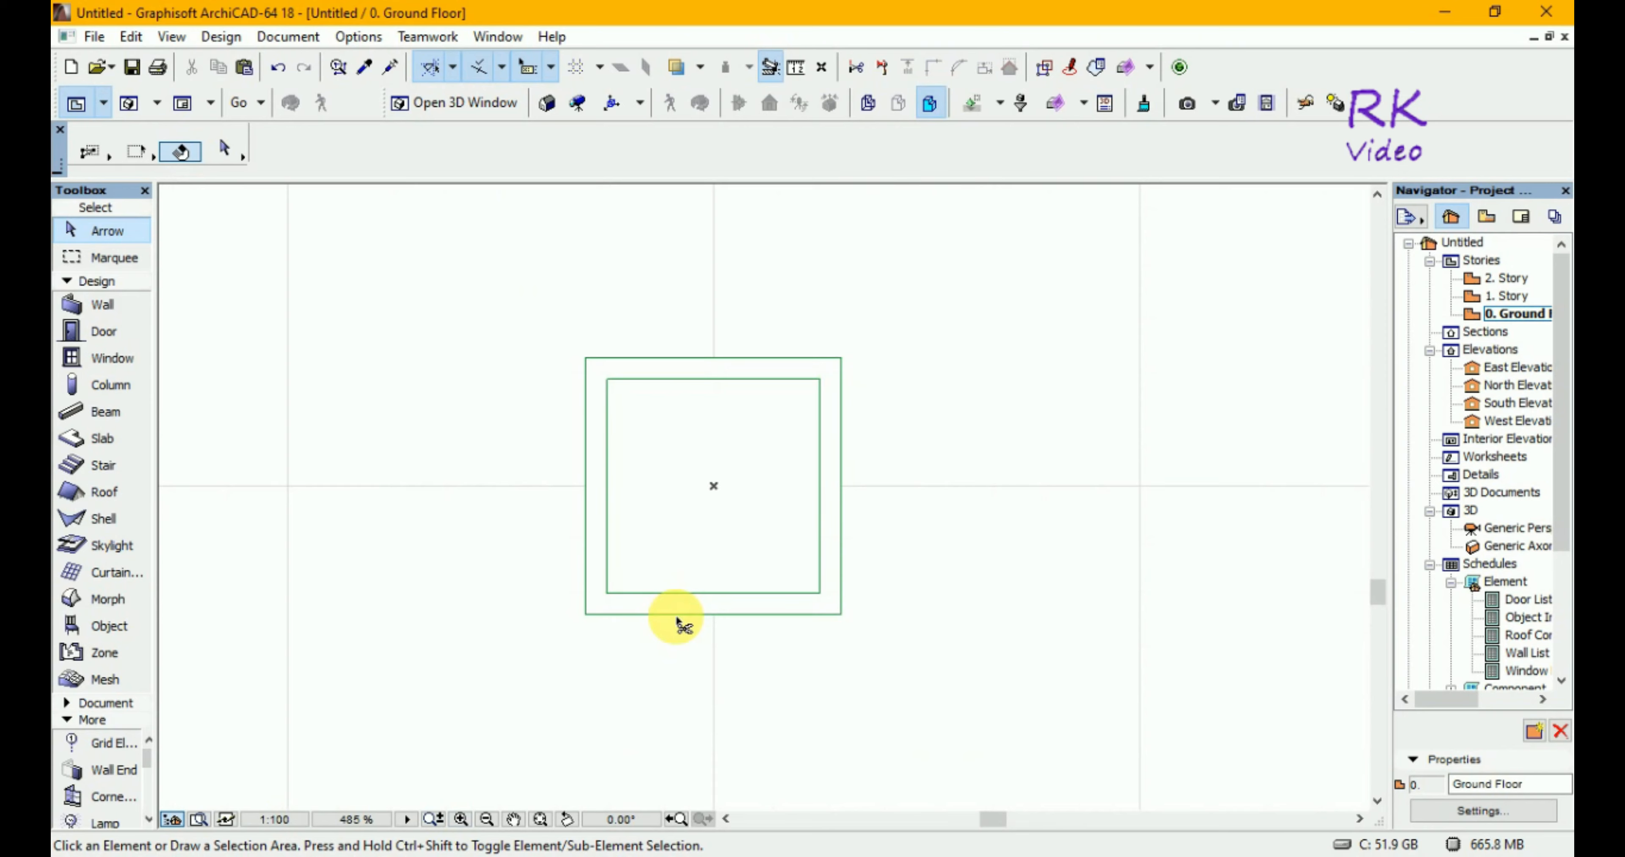
{"action": "key", "text": "F3"}
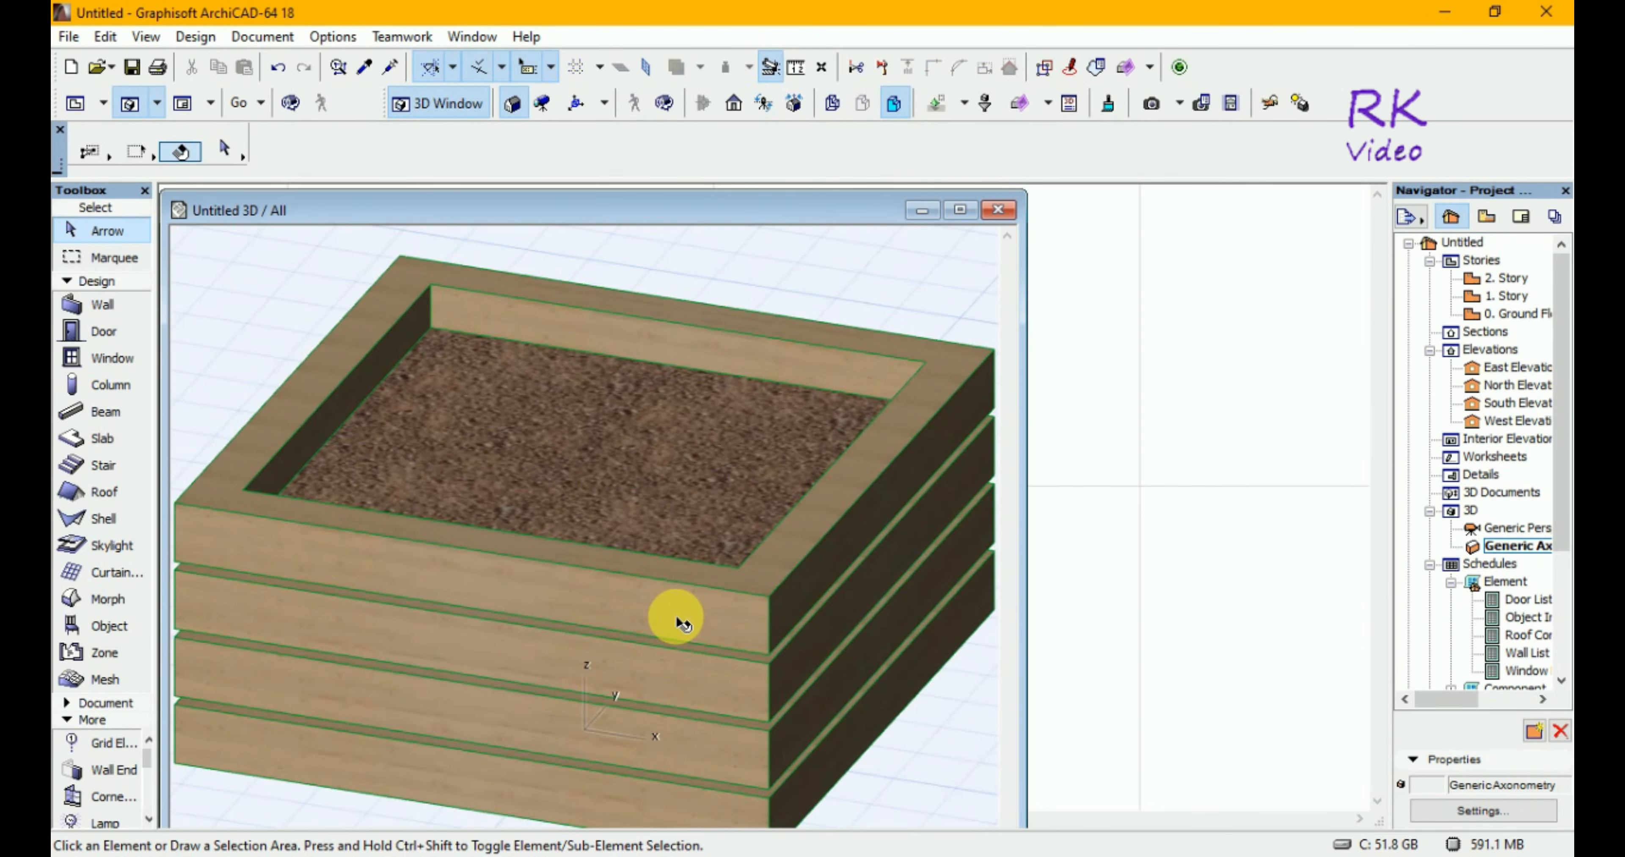
{"action": "left_click", "coordinate": [682, 623]}
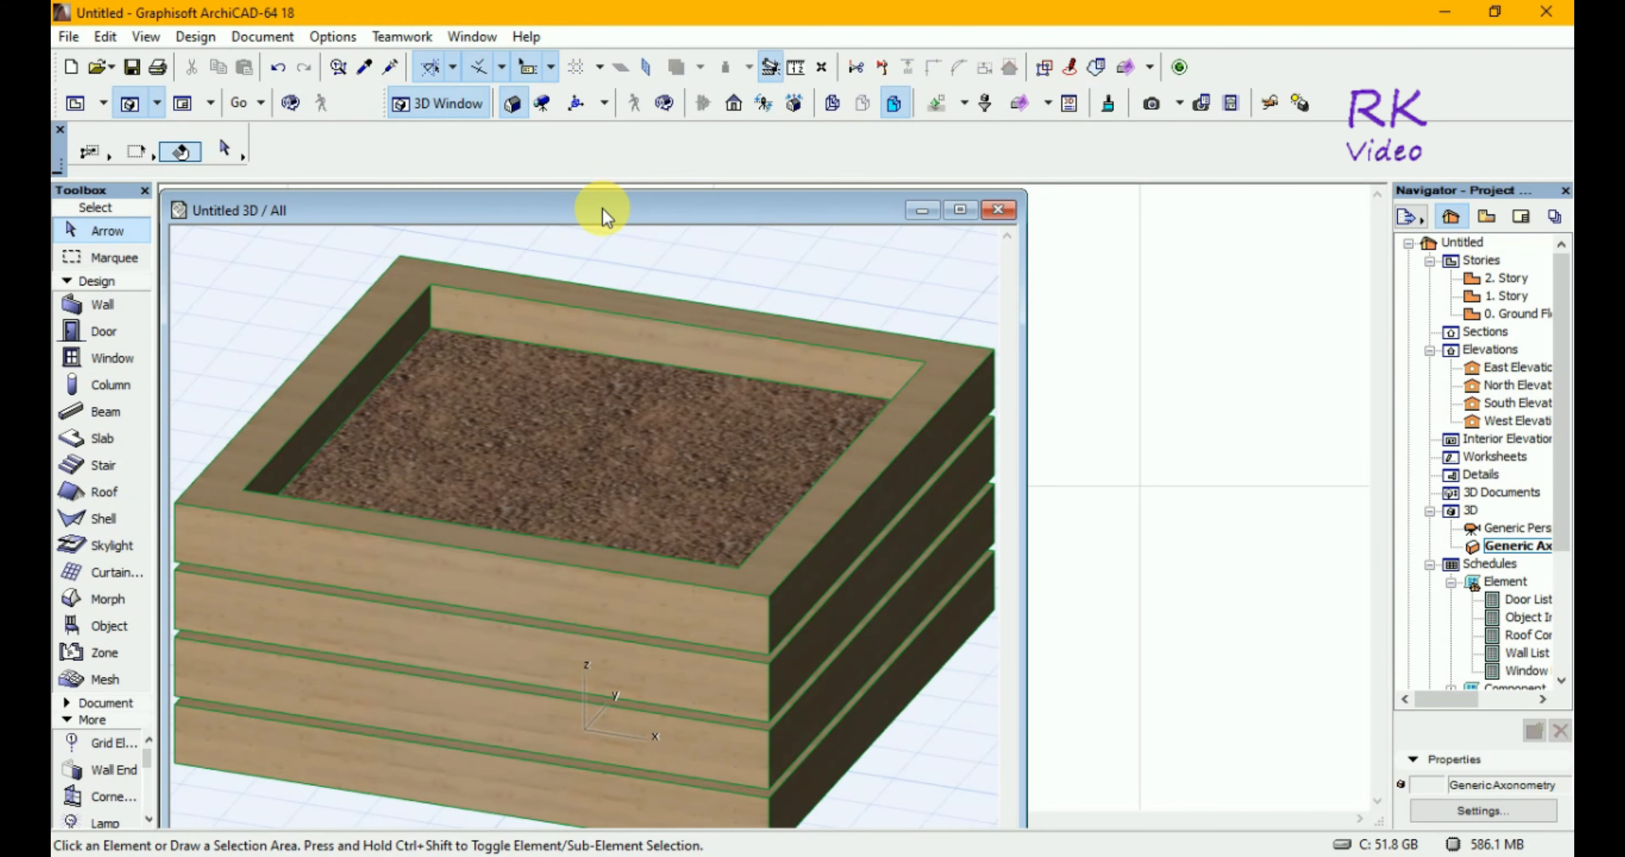
{"action": "left_click_drag", "start_coordinate": [604, 215], "coordinate": [604, 198]}
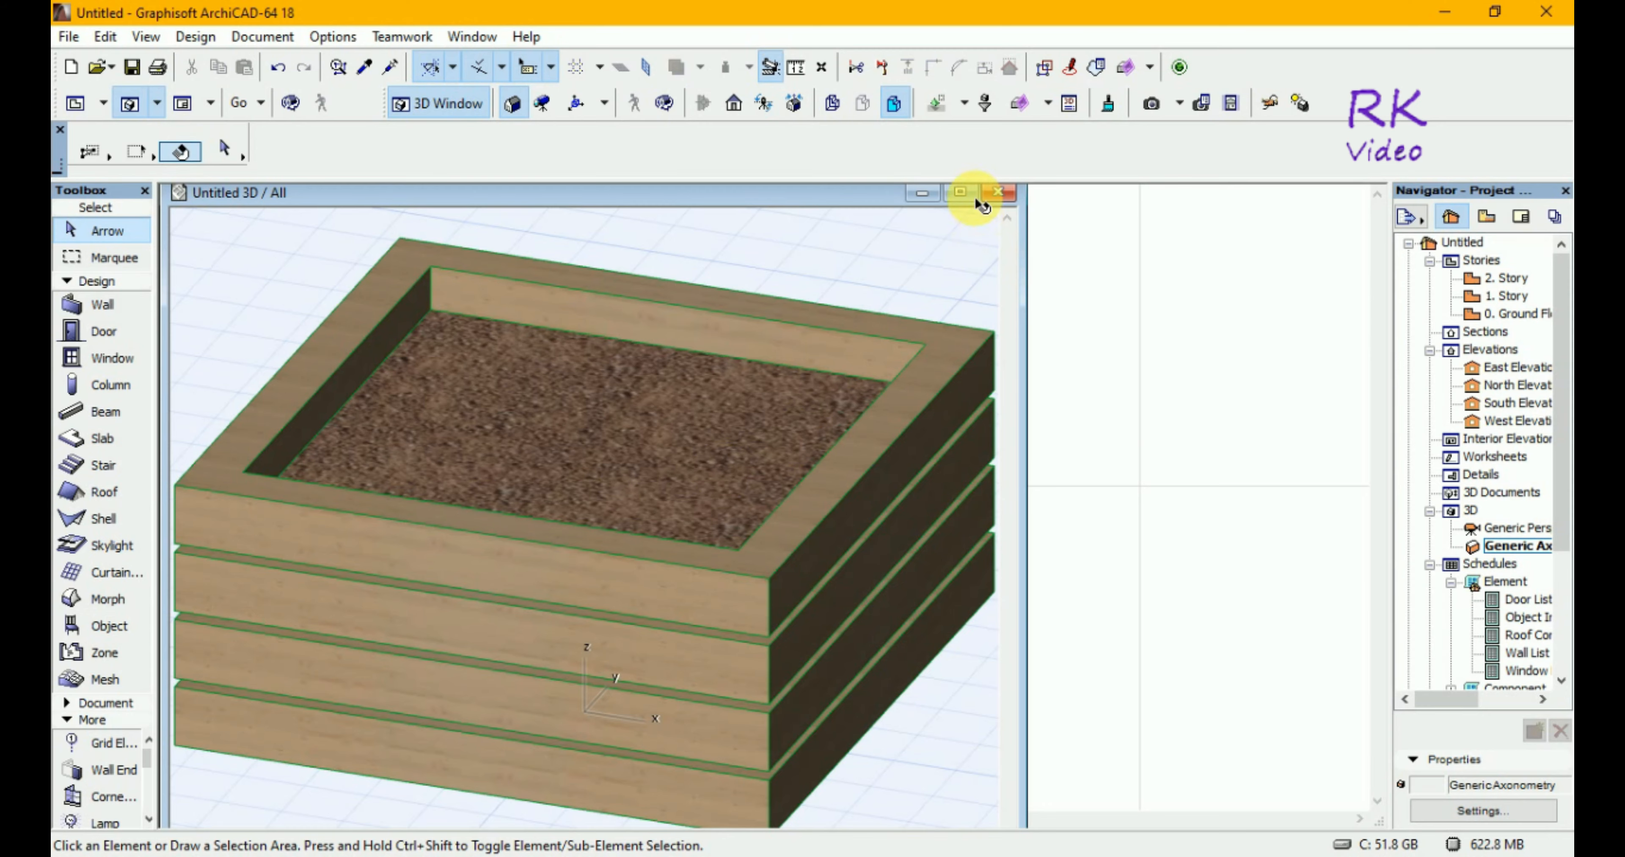
{"action": "left_click", "coordinate": [960, 192]}
{"action": "left_click", "coordinate": [960, 193]}
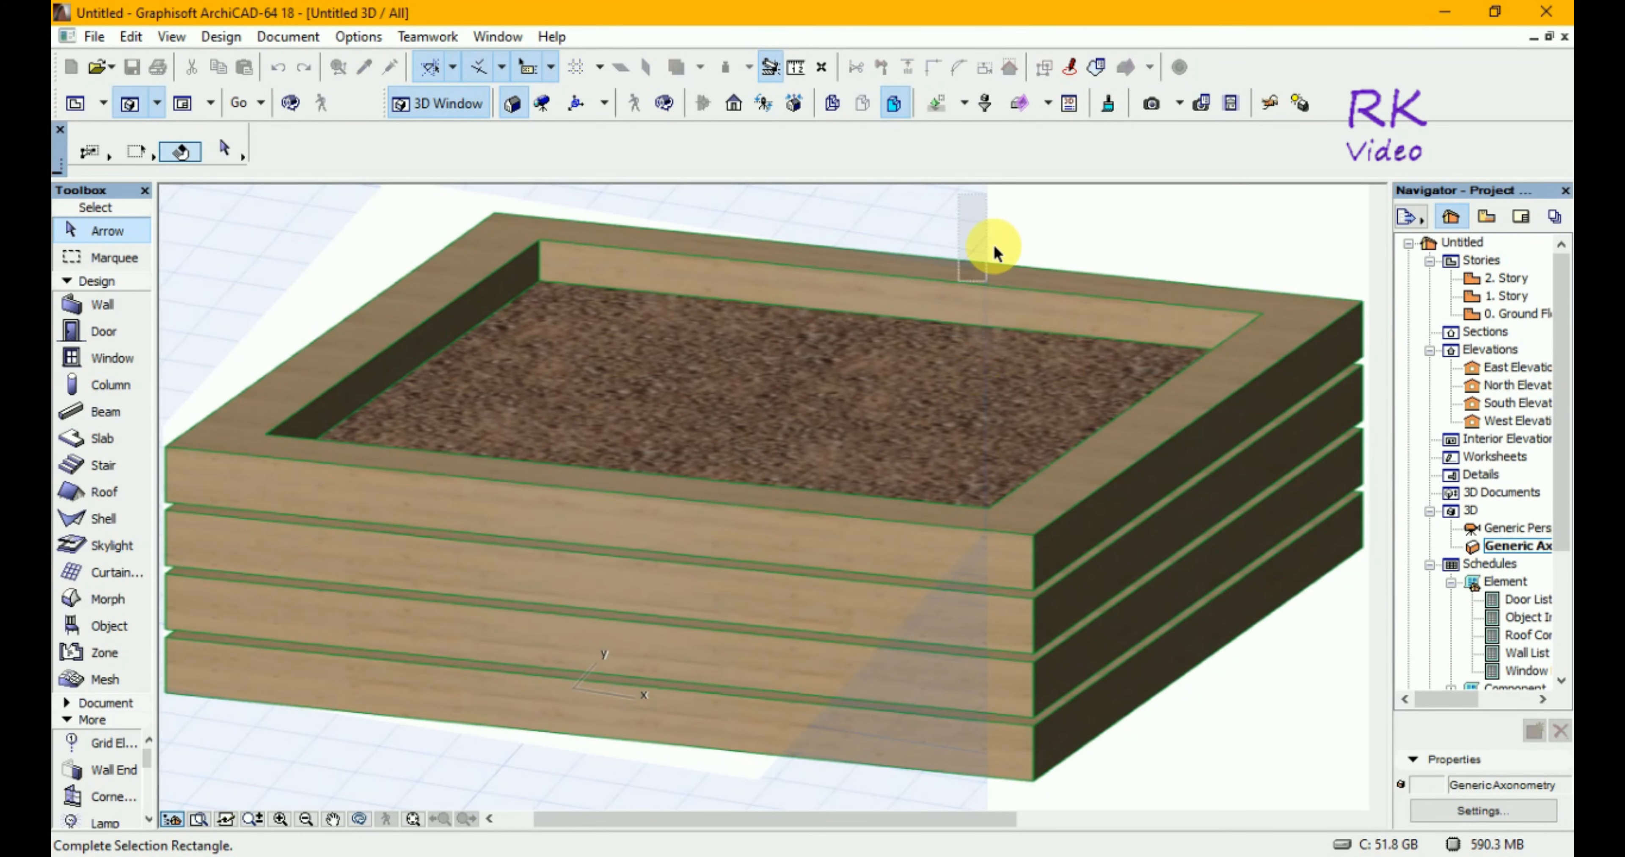
{"action": "key", "text": "Escape"}
Orbit around the soil holder to examine its wooden sides and soil filling in 3D.
{"action": "scroll", "coordinate": [856, 588], "scroll_direction": "down", "scroll_amount": 5}
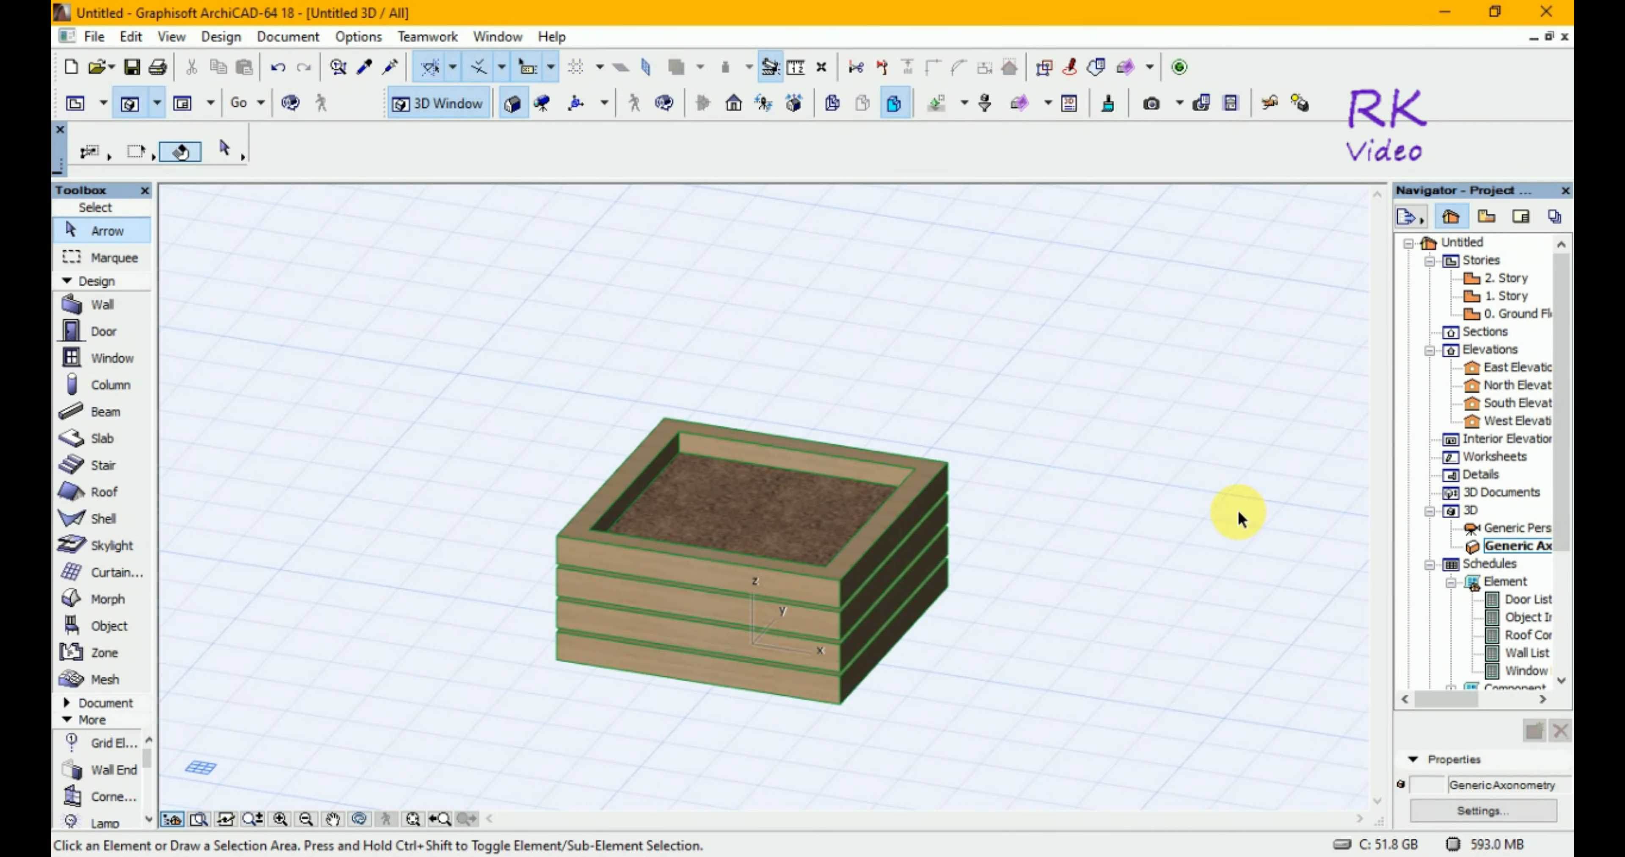
{"action": "key", "text": "o"}
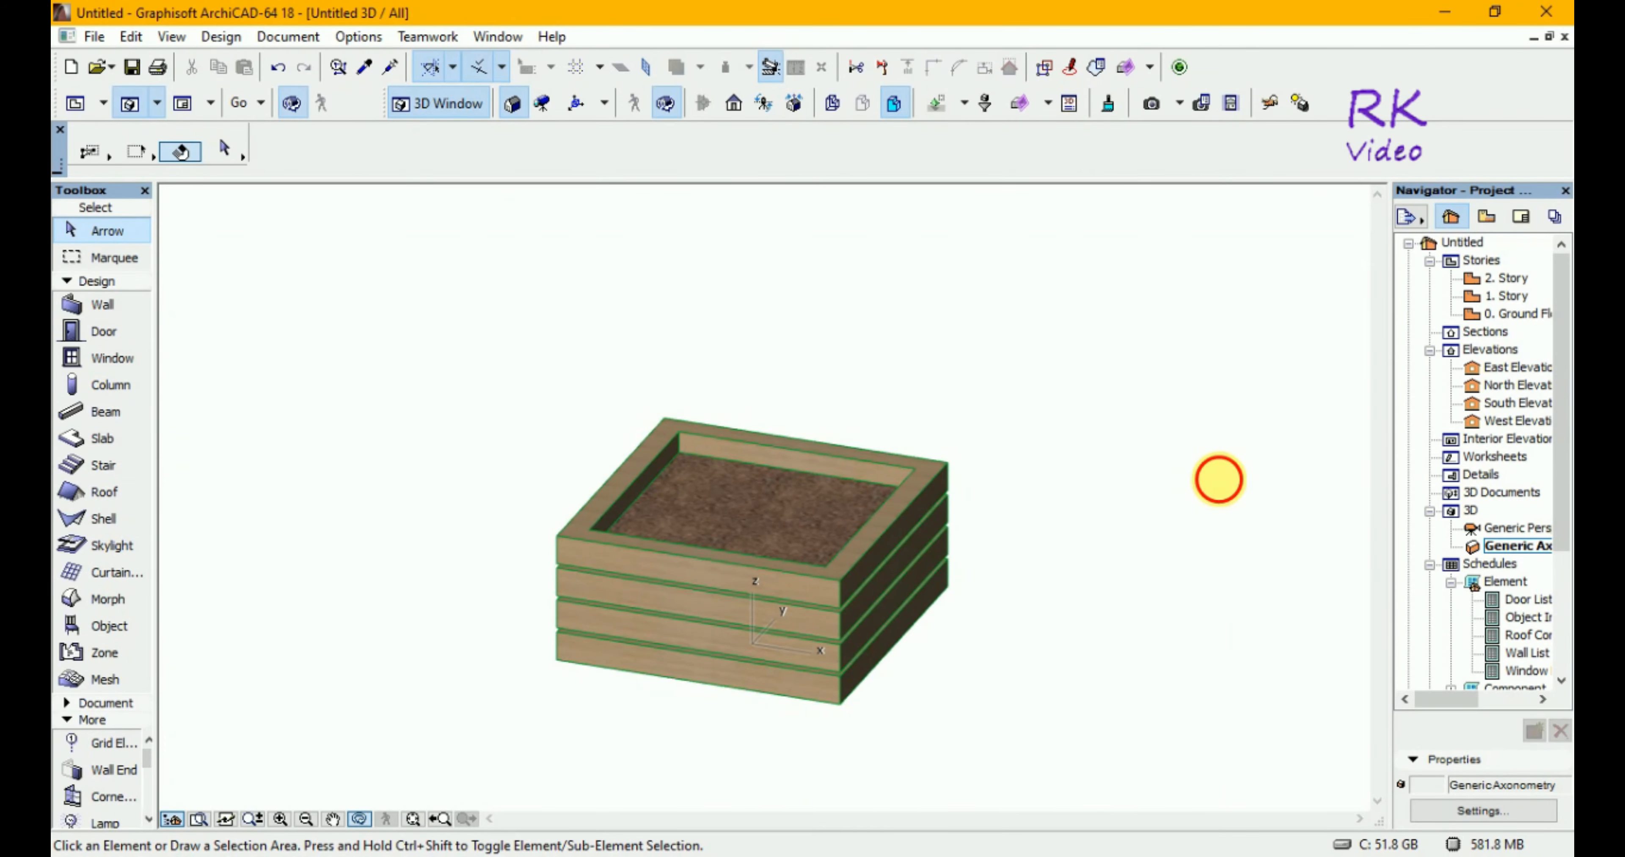
{"action": "left_click_drag", "start_coordinate": [1225, 487], "coordinate": [1119, 495]}
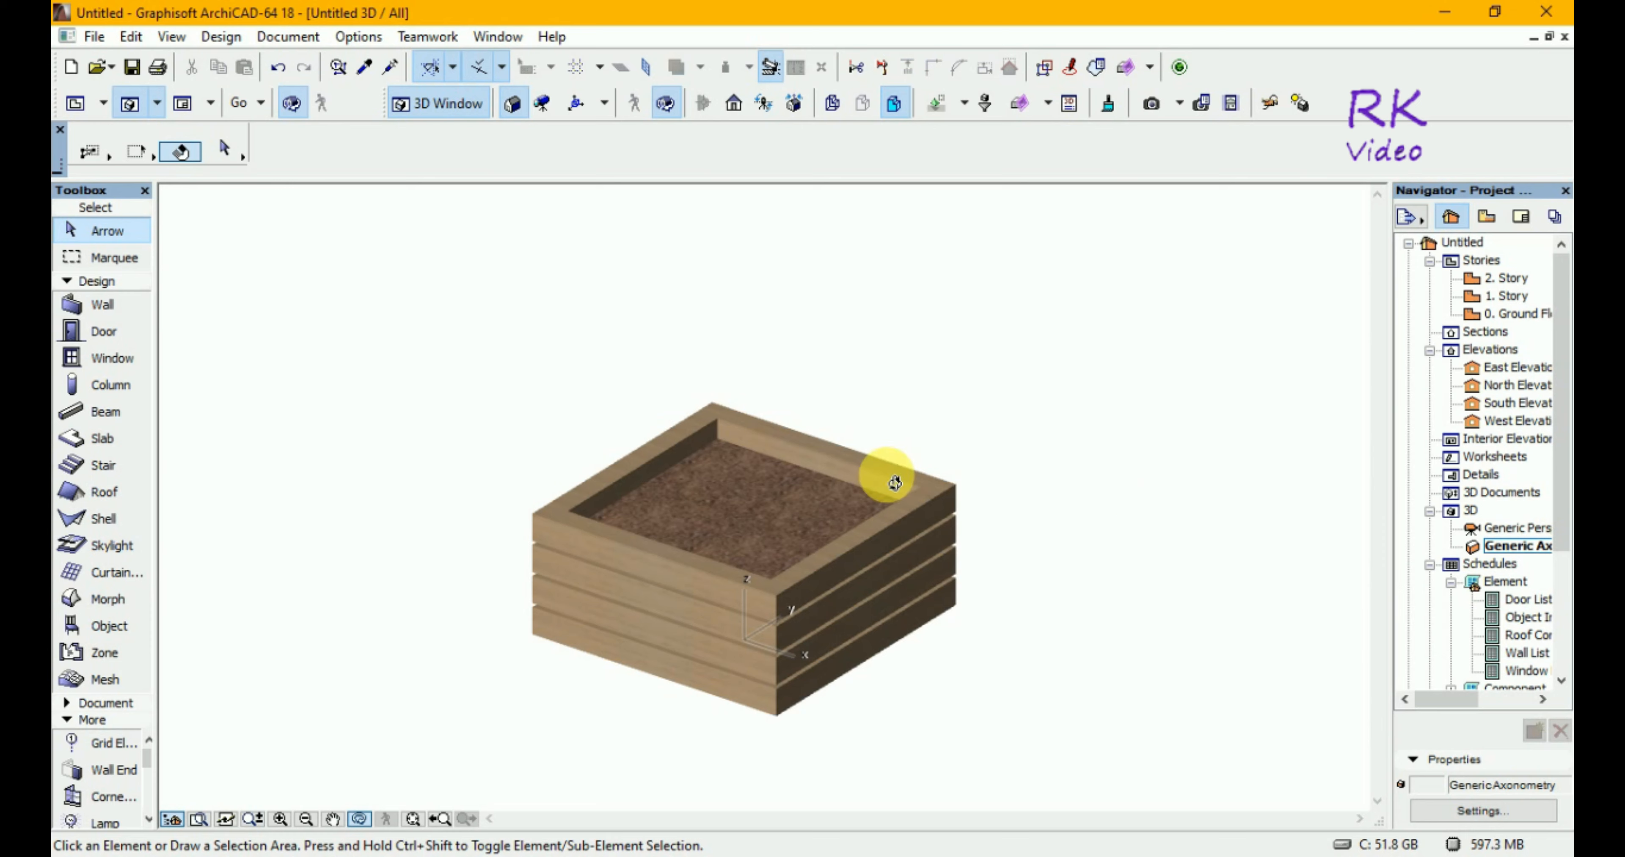
{"action": "left_click", "coordinate": [895, 483]}
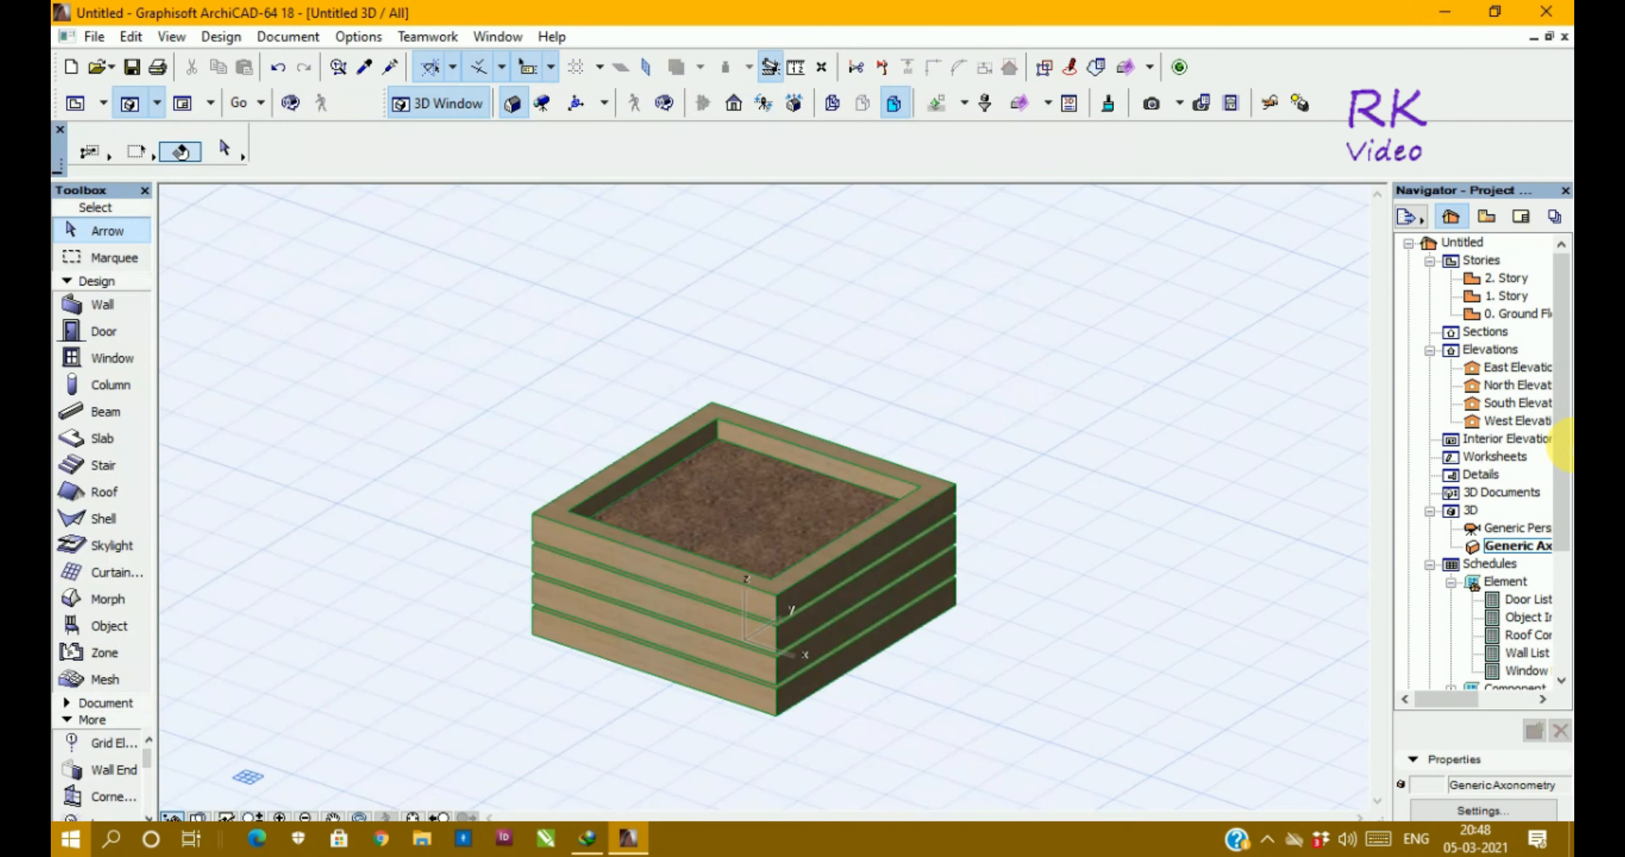
{"action": "key", "text": "super"}
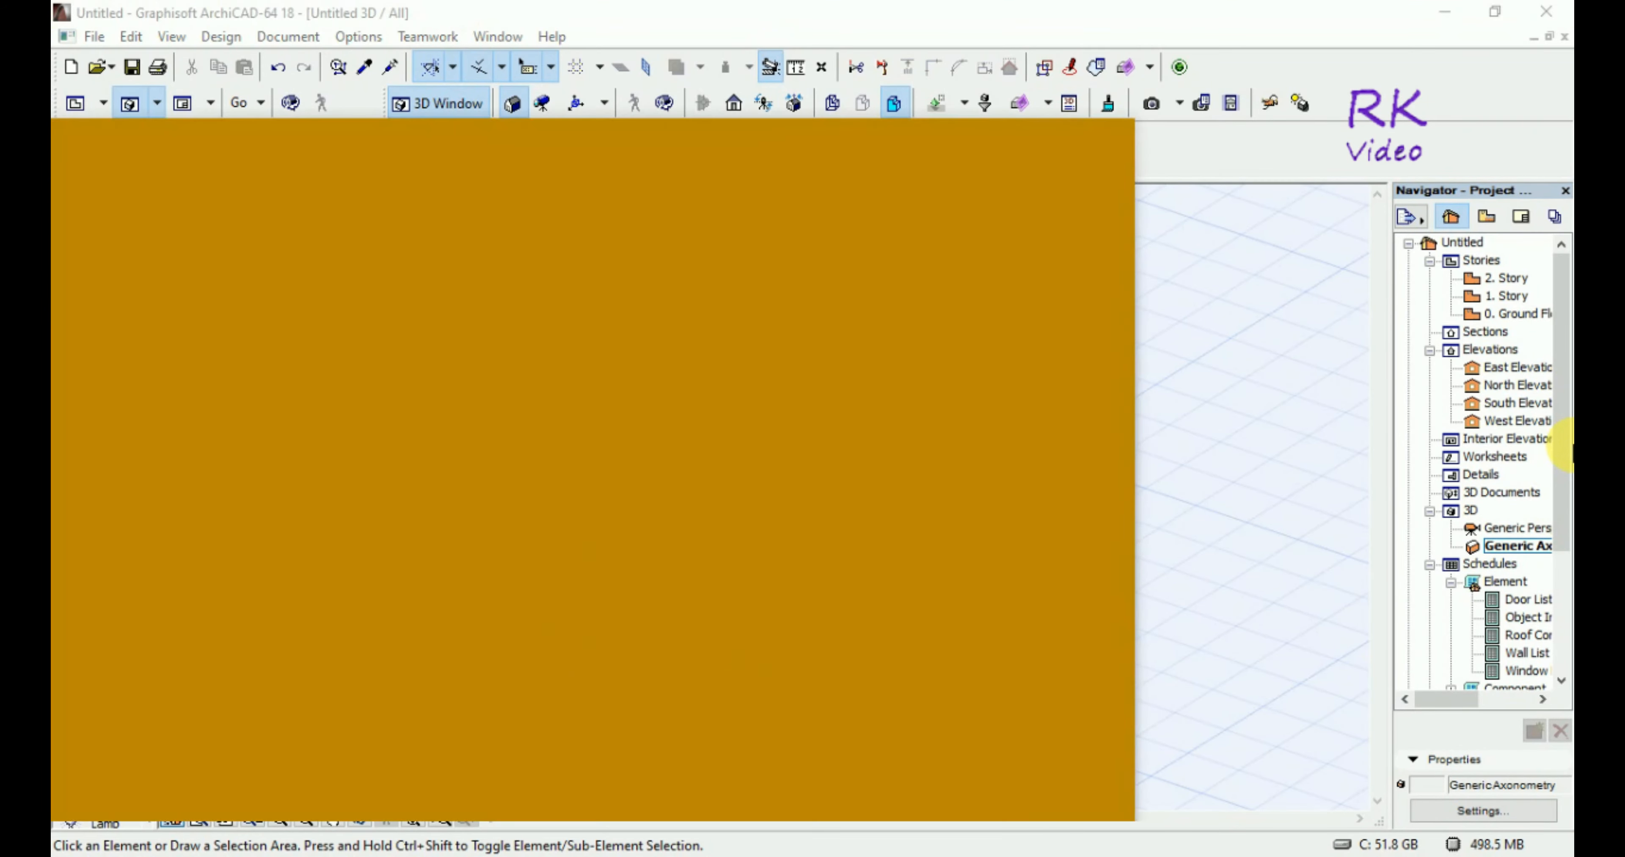
{"action": "key", "text": "super"}
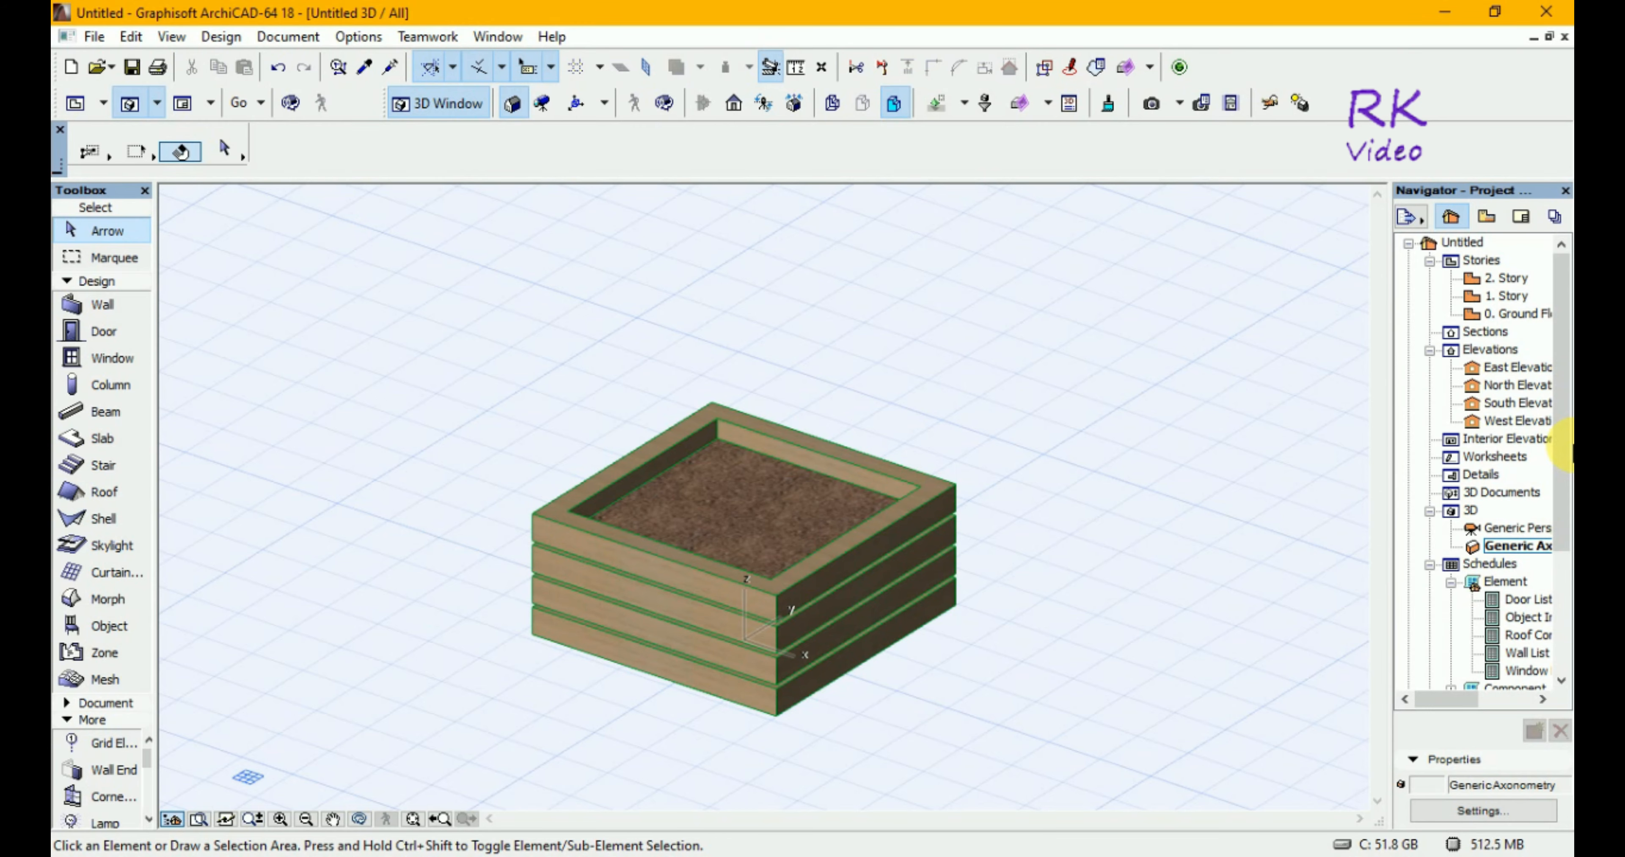
Close the 3D window and restore the ground floor plan to a smaller floating window.
{"action": "left_click", "coordinate": [1549, 38]}
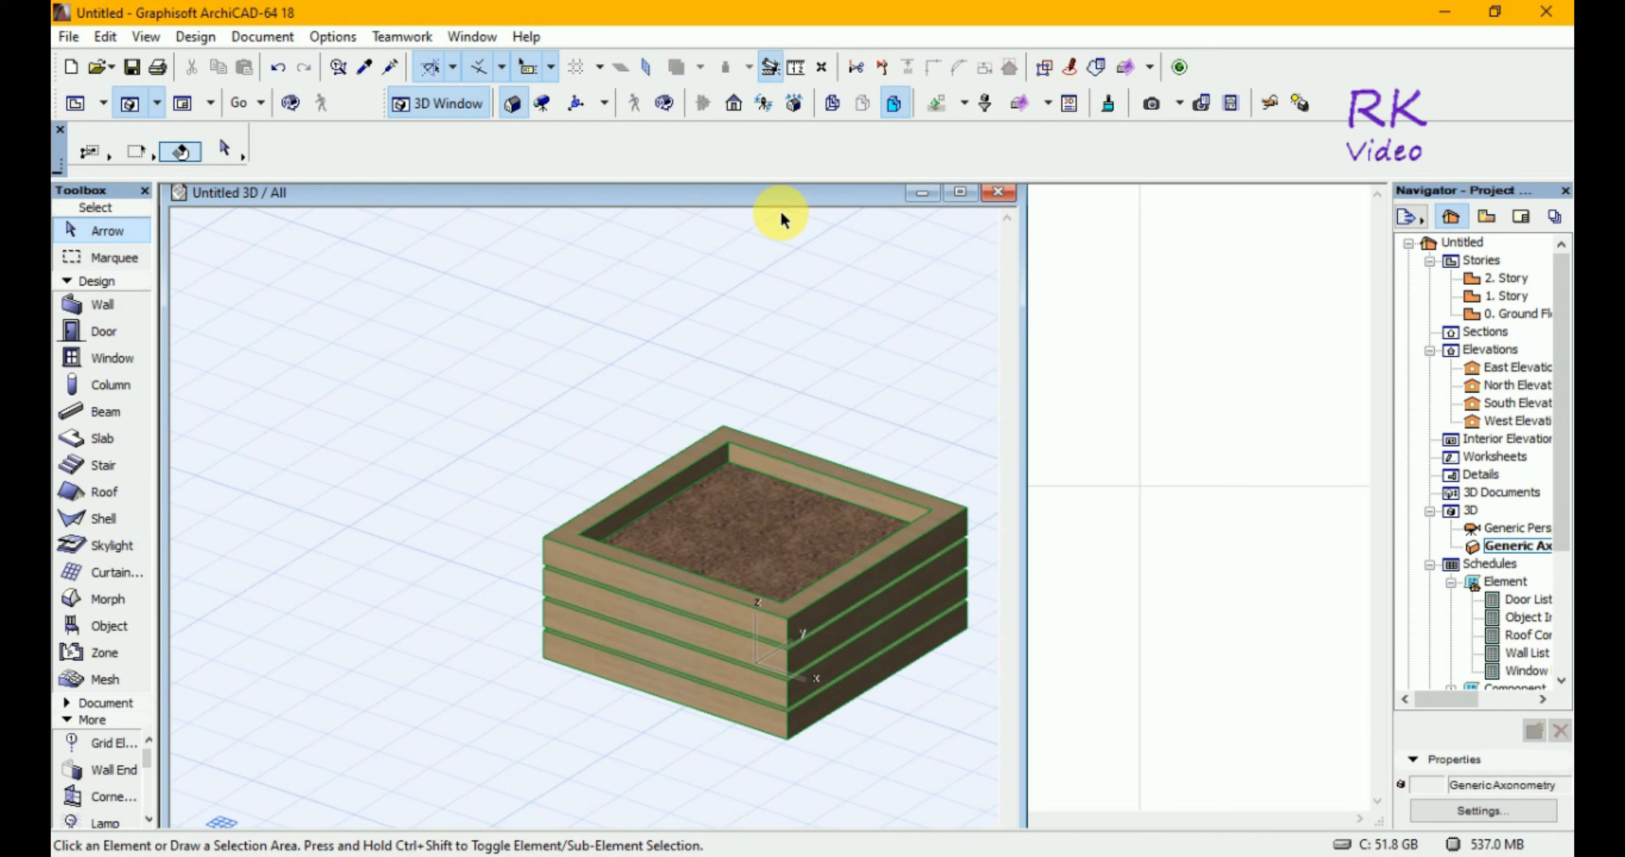
{"action": "left_click_drag", "start_coordinate": [793, 203], "coordinate": [773, 230]}
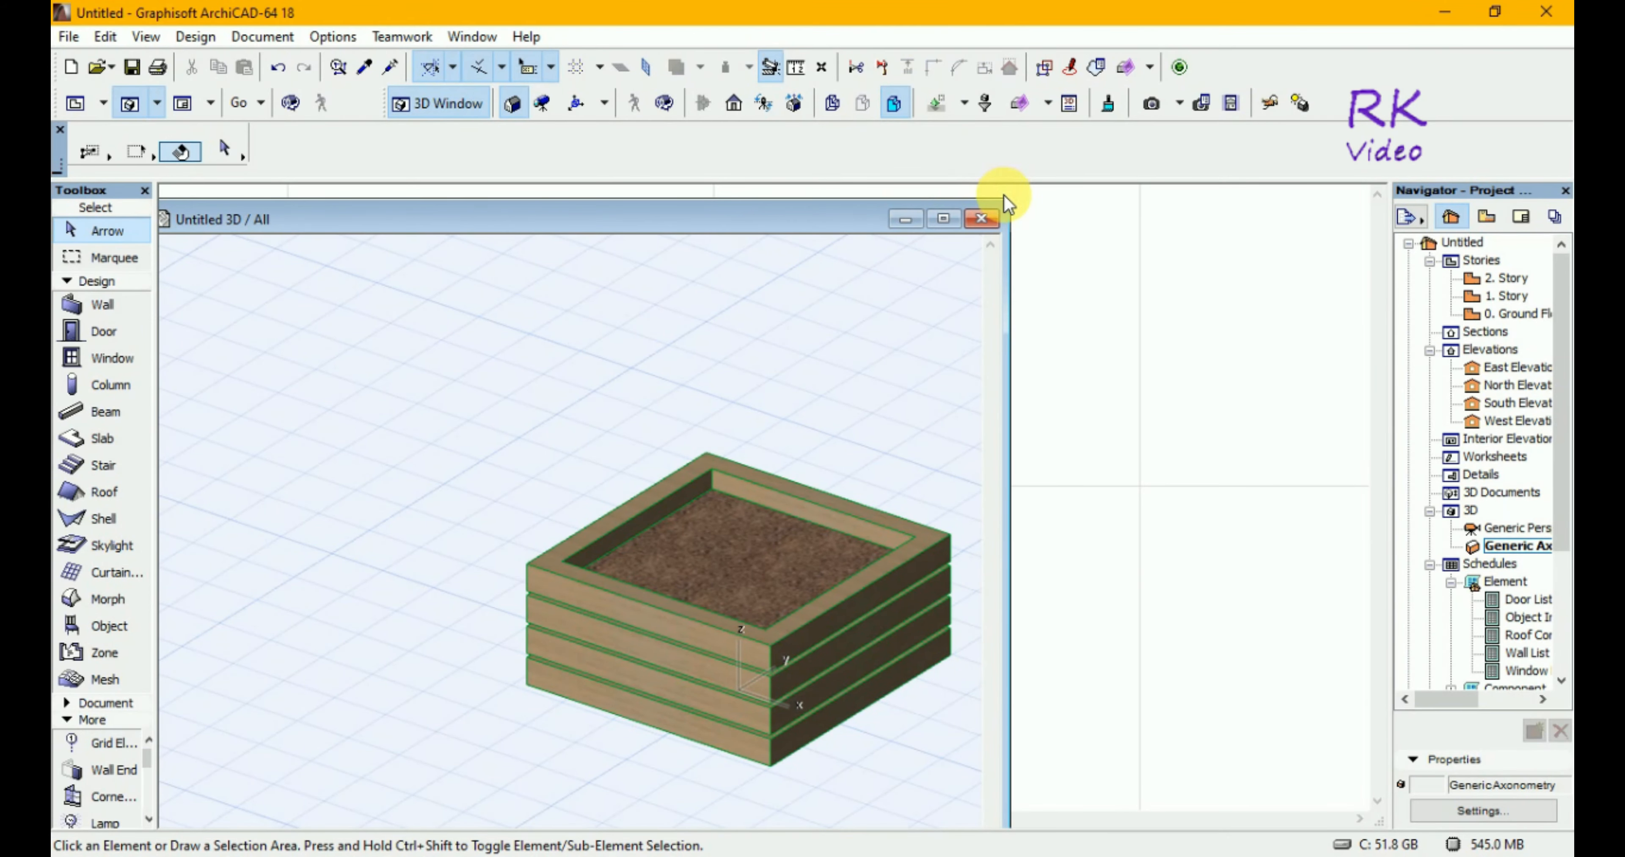
{"action": "left_click_drag", "start_coordinate": [1006, 202], "coordinate": [570, 512]}
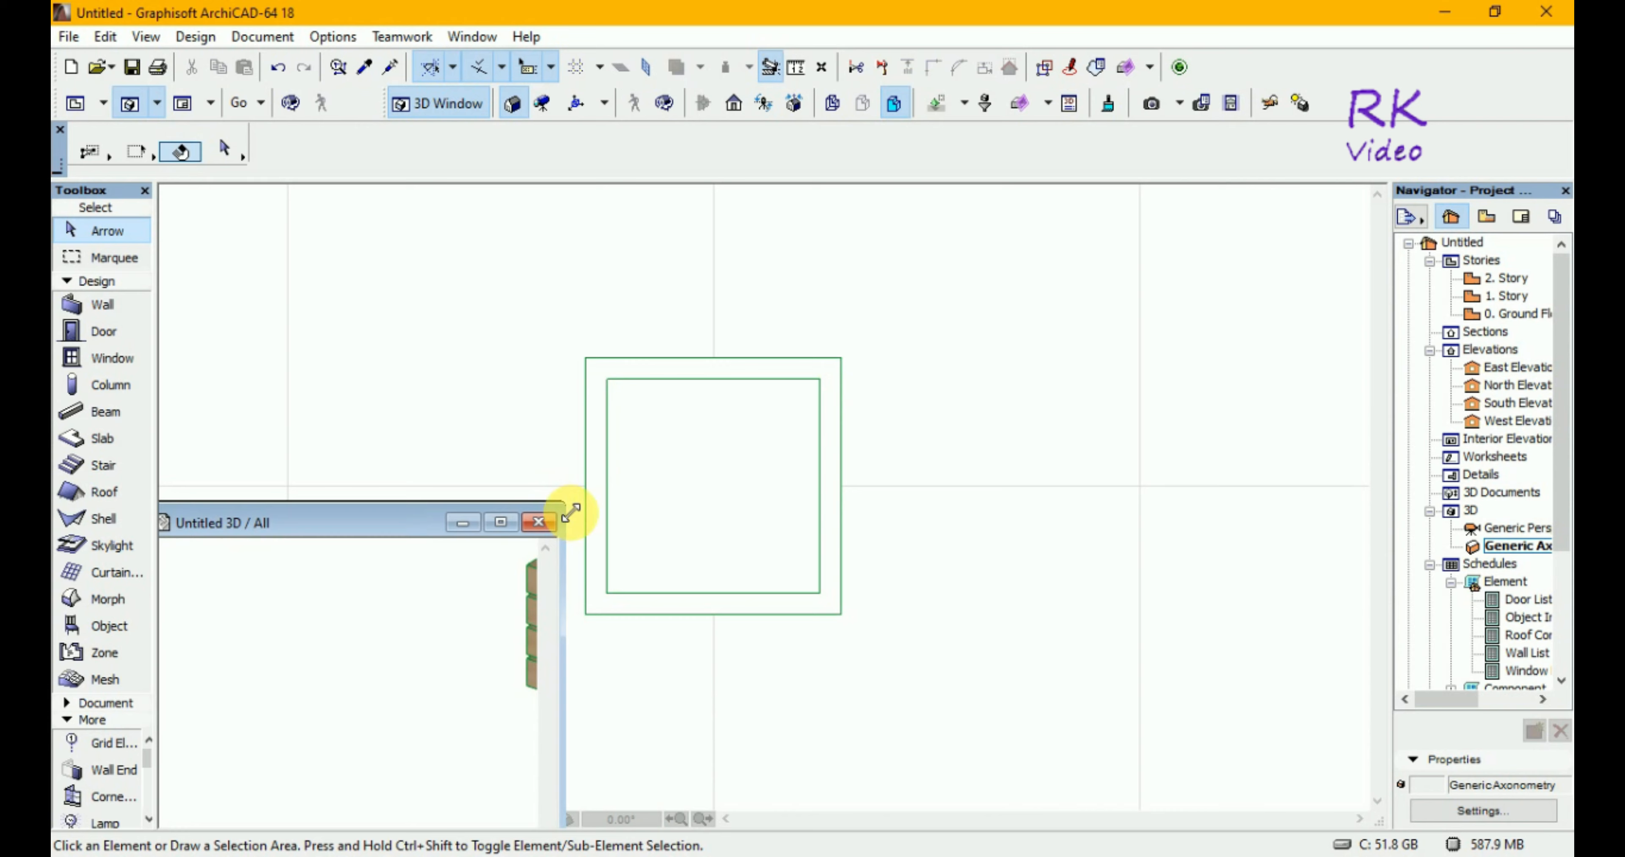
{"action": "left_click_drag", "start_coordinate": [383, 521], "coordinate": [514, 304]}
{"action": "left_click", "coordinate": [660, 304]}
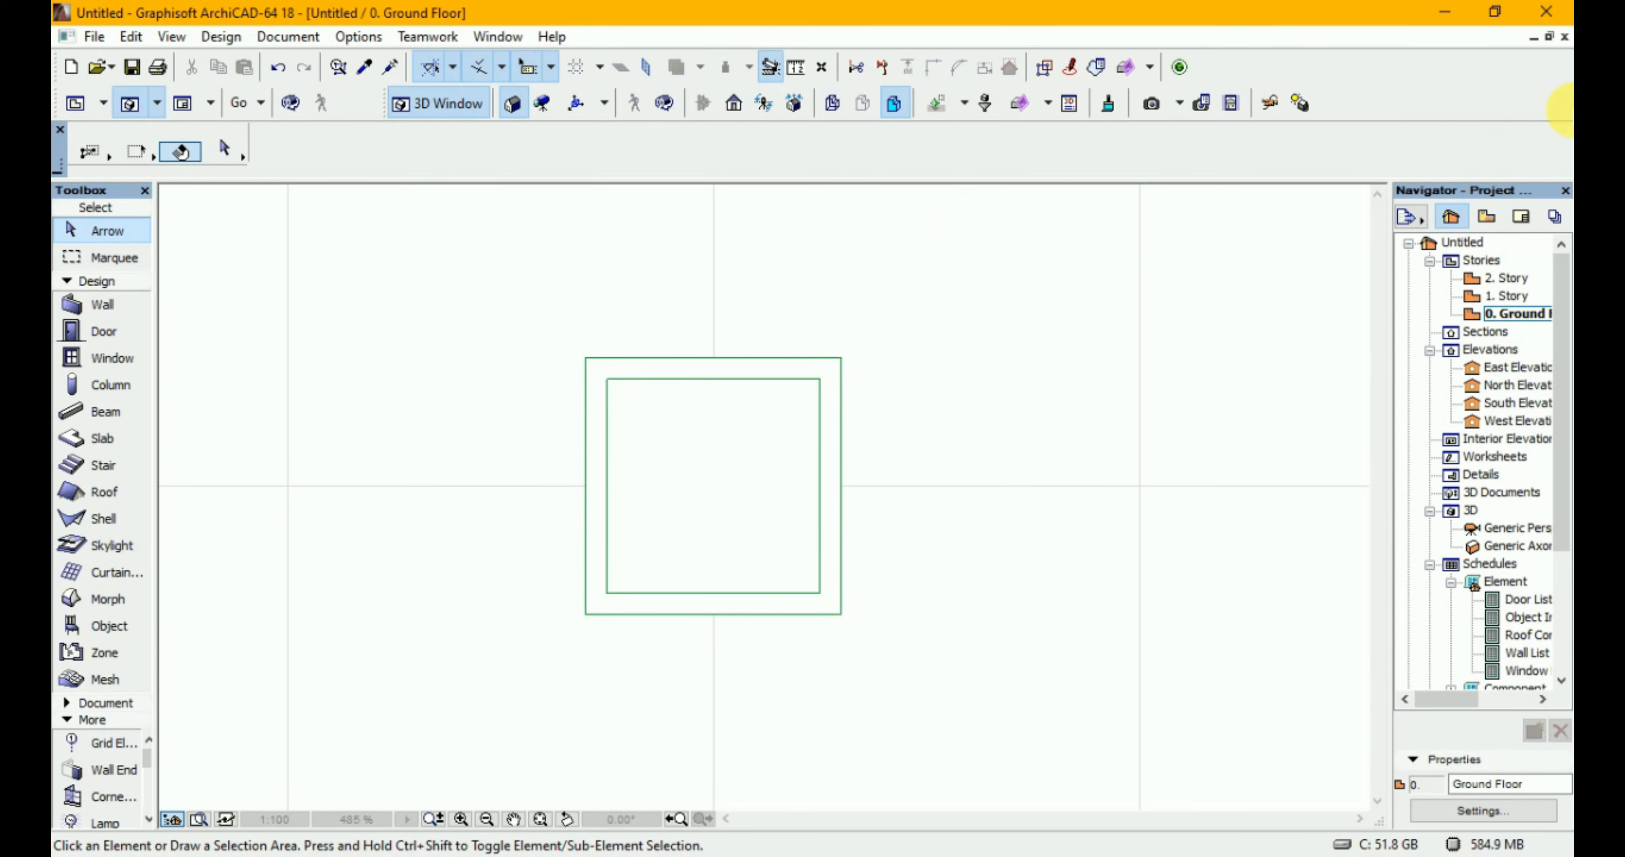
{"action": "left_click", "coordinate": [1550, 38]}
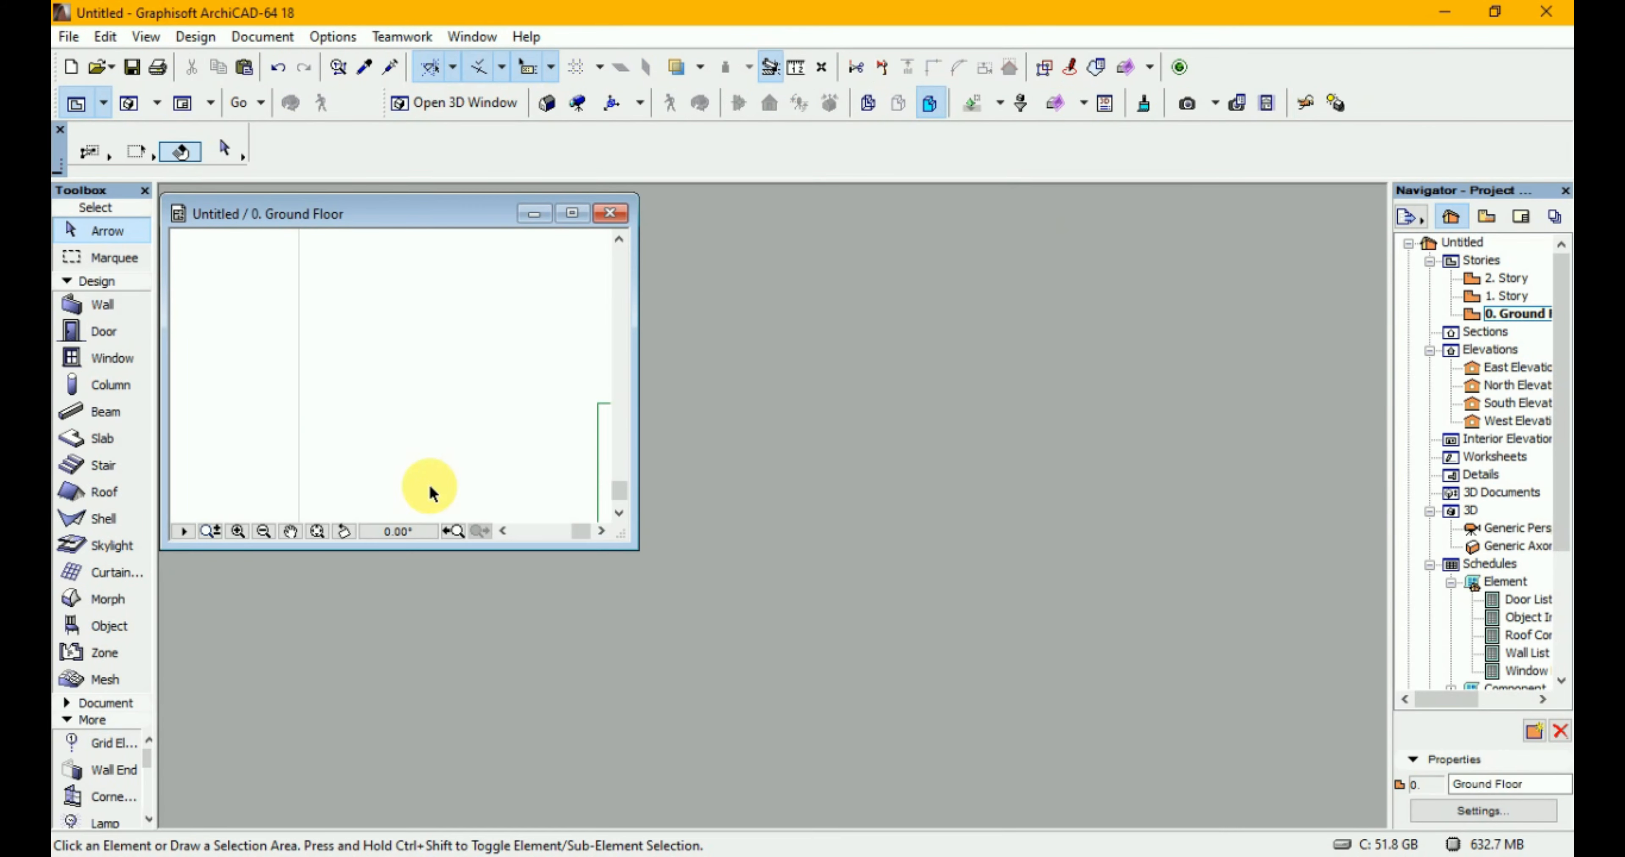
Frame the soil holder closely in the floating ground floor plan window.
{"action": "left_click", "coordinate": [317, 532]}
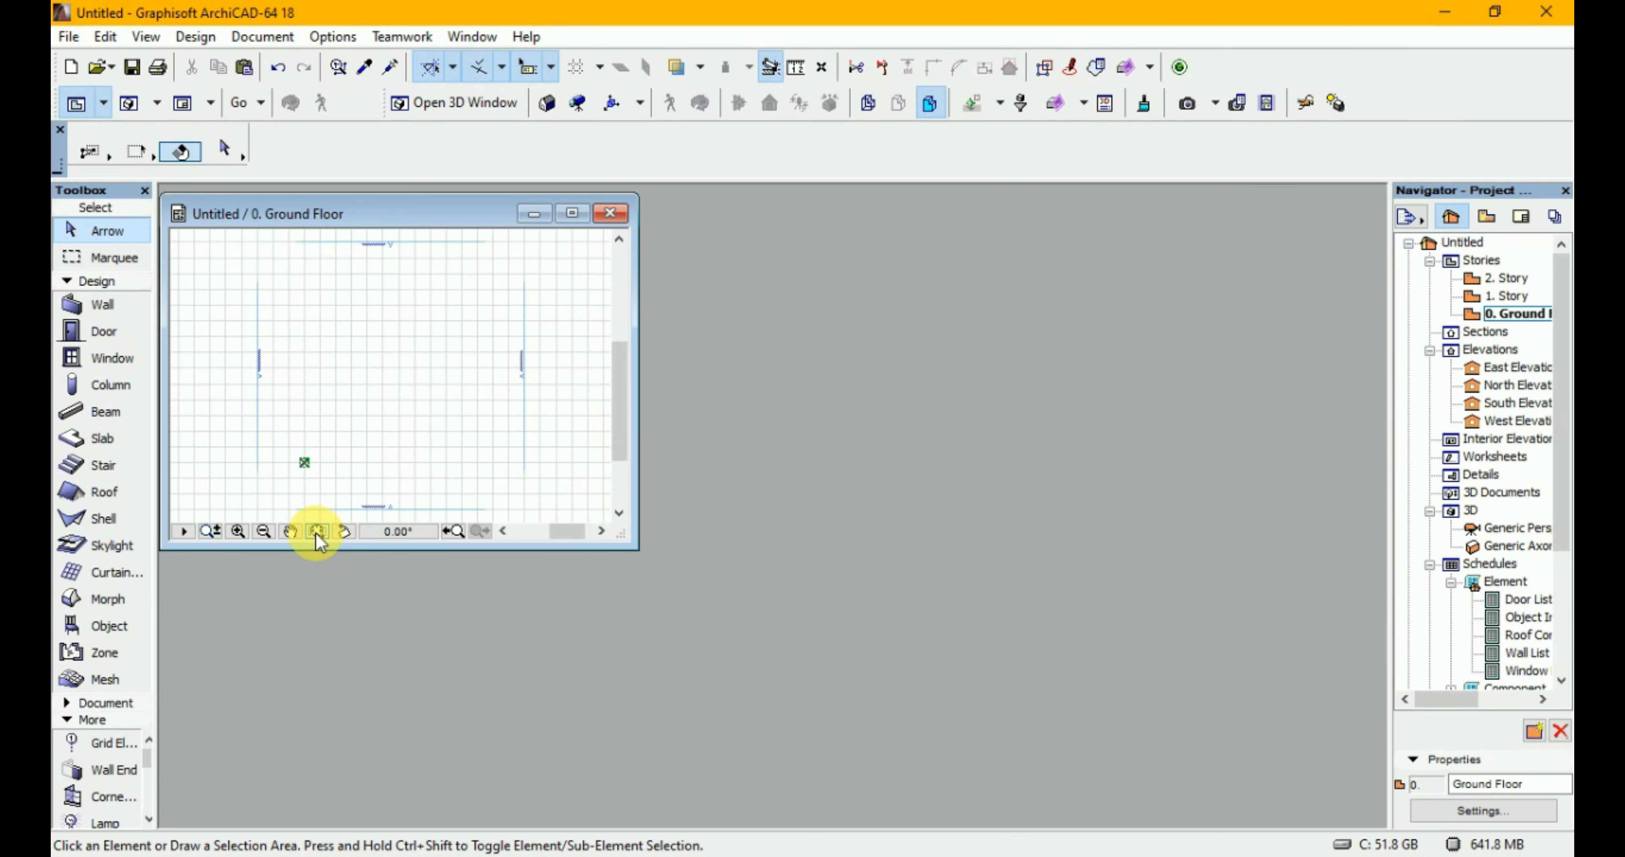
{"action": "left_click", "coordinate": [238, 534]}
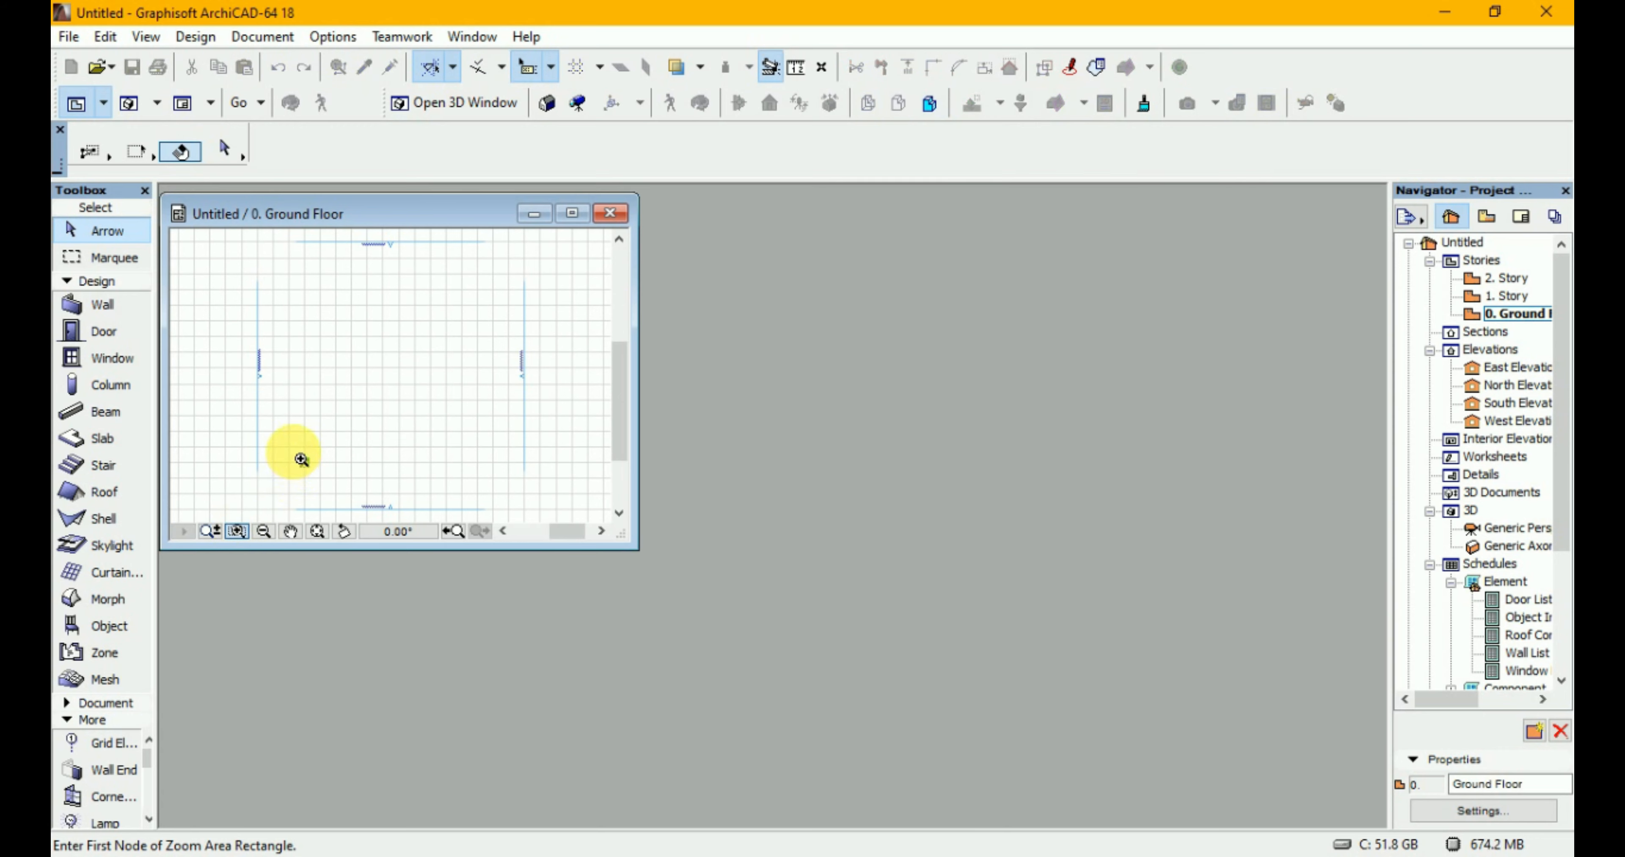
{"action": "left_click", "coordinate": [292, 450]}
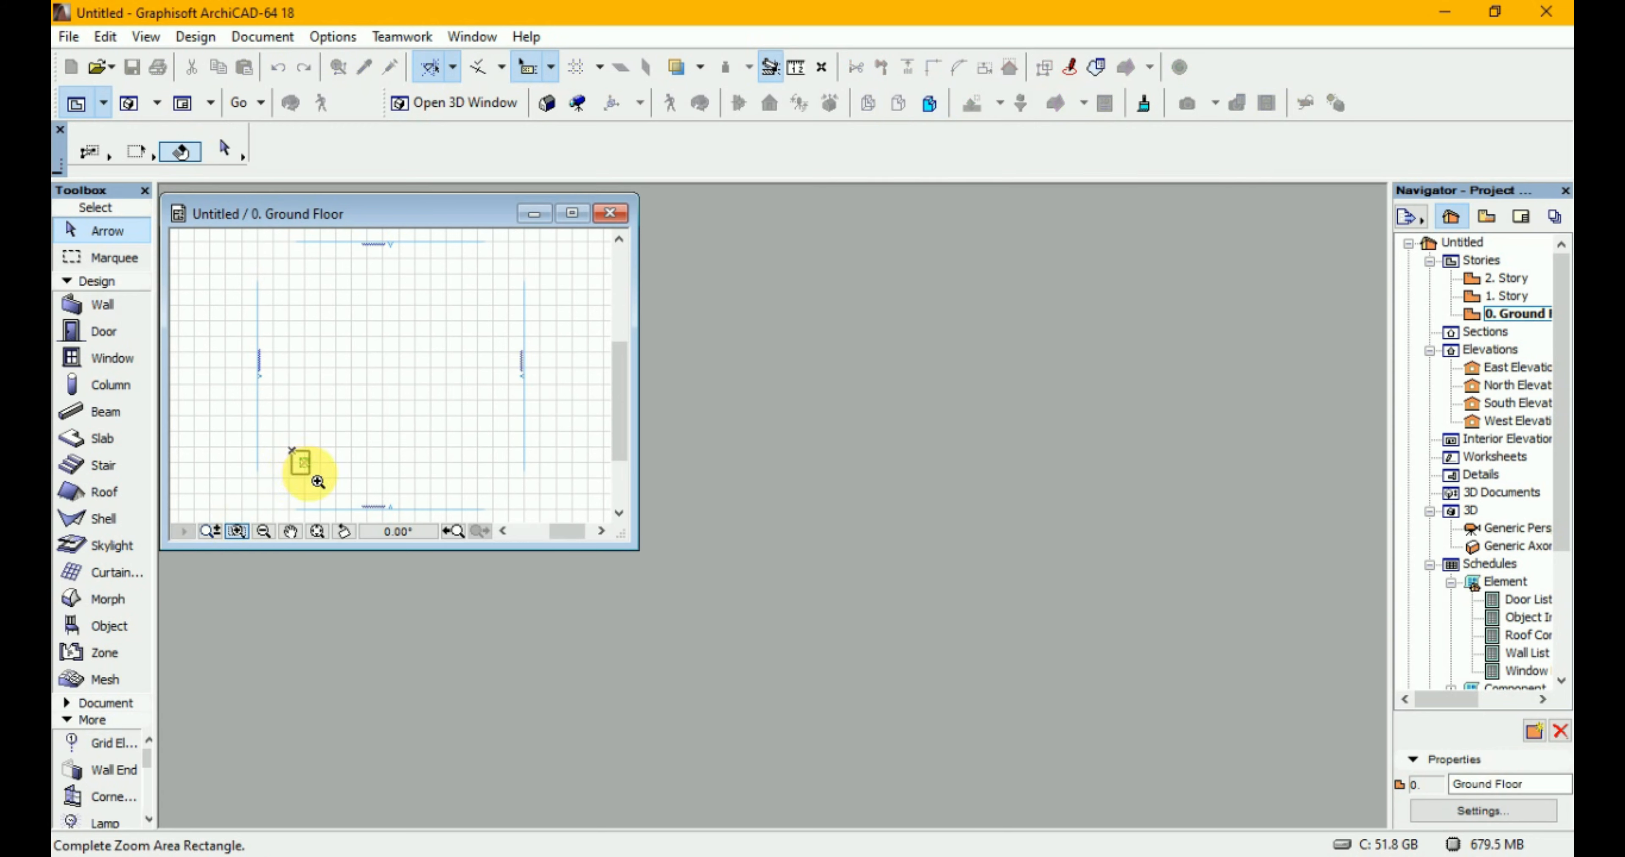
{"action": "left_click", "coordinate": [328, 484]}
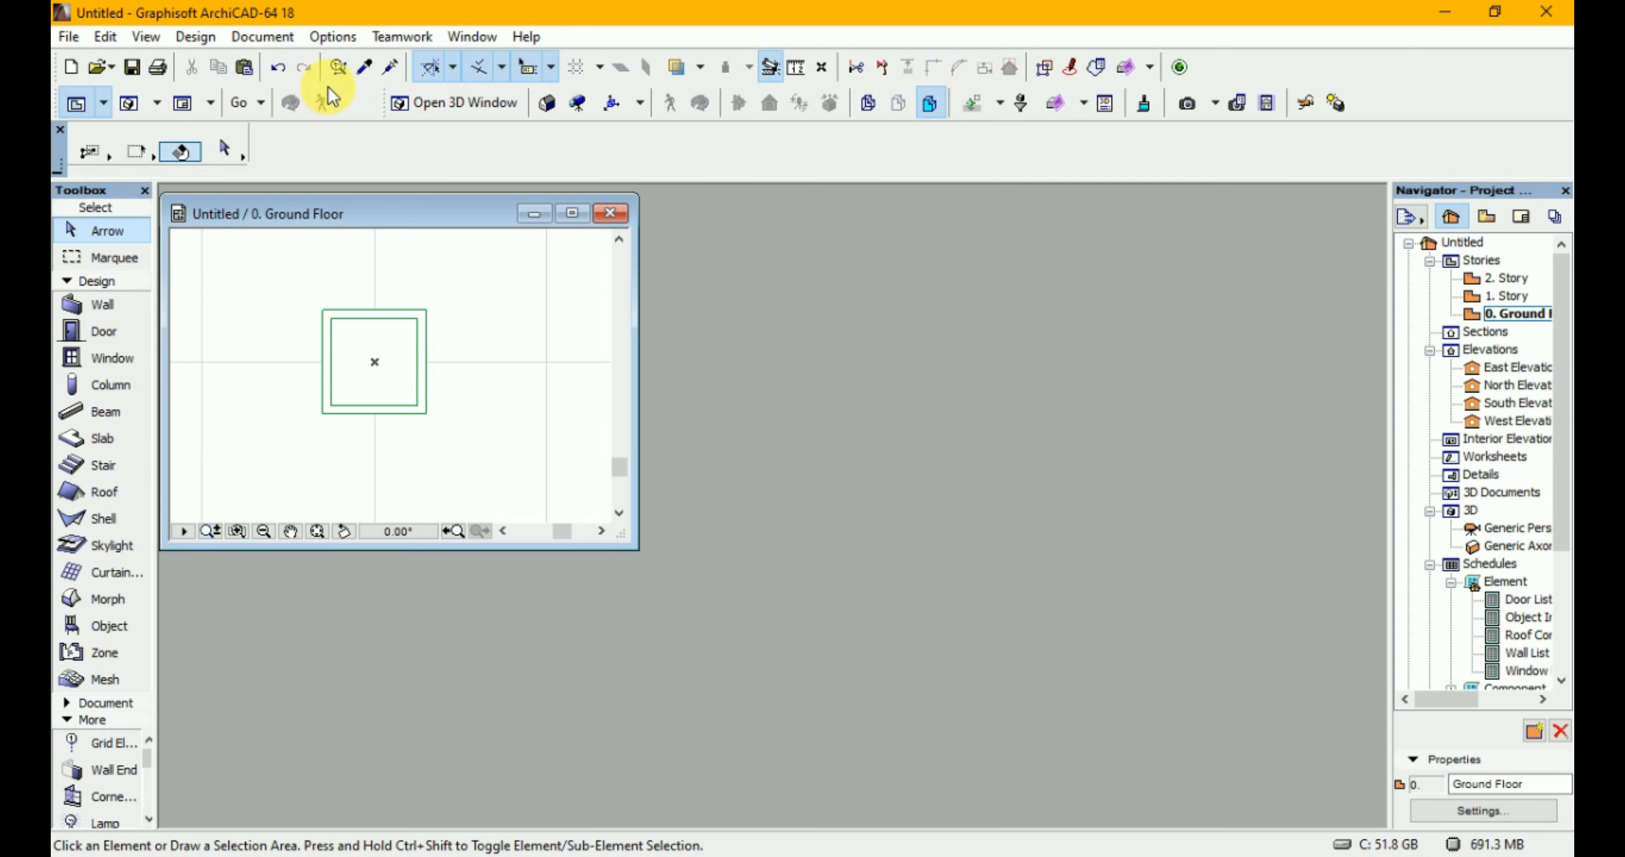
Create a new library object, keeping its window beside the floor plan, and open its 3D script for editing.
{"action": "left_click", "coordinate": [69, 39]}
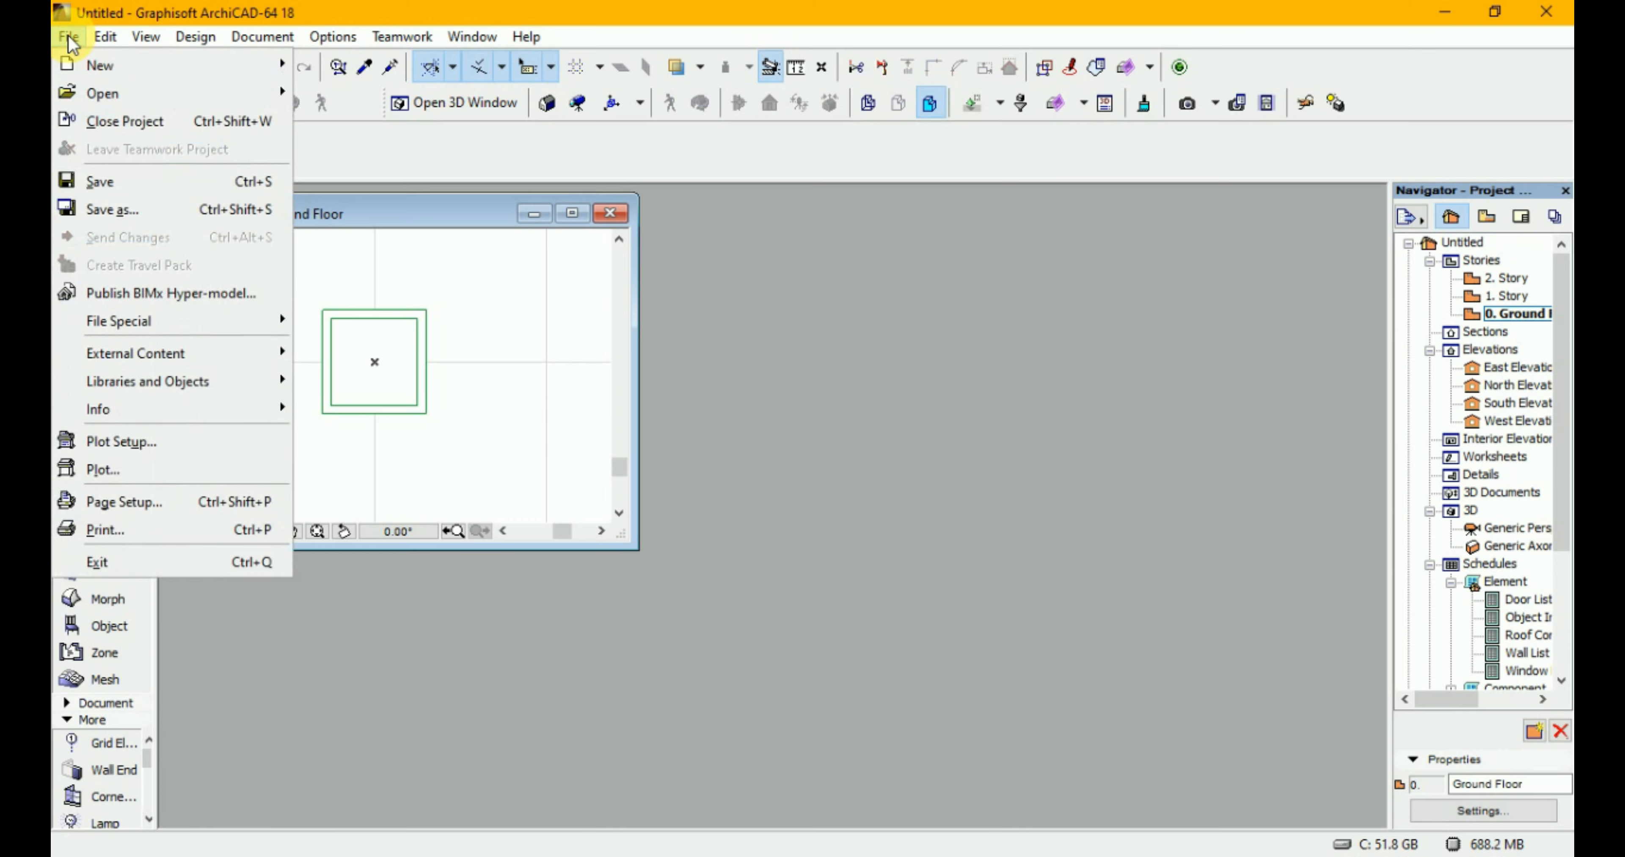
{"action": "mouse_move", "coordinate": [164, 381]}
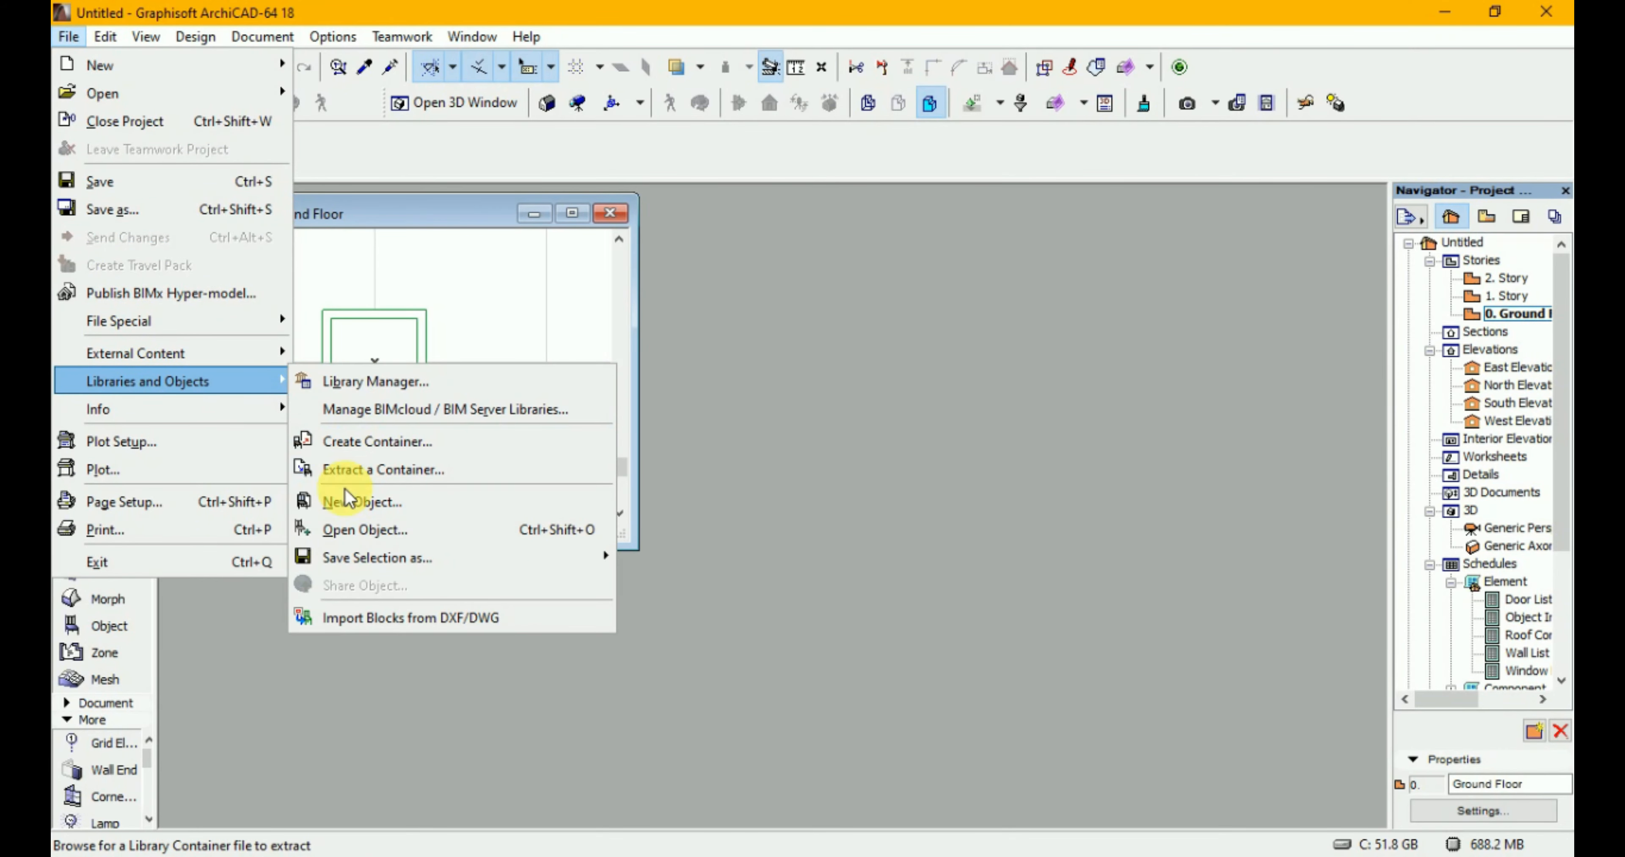
{"action": "left_click", "coordinate": [346, 501]}
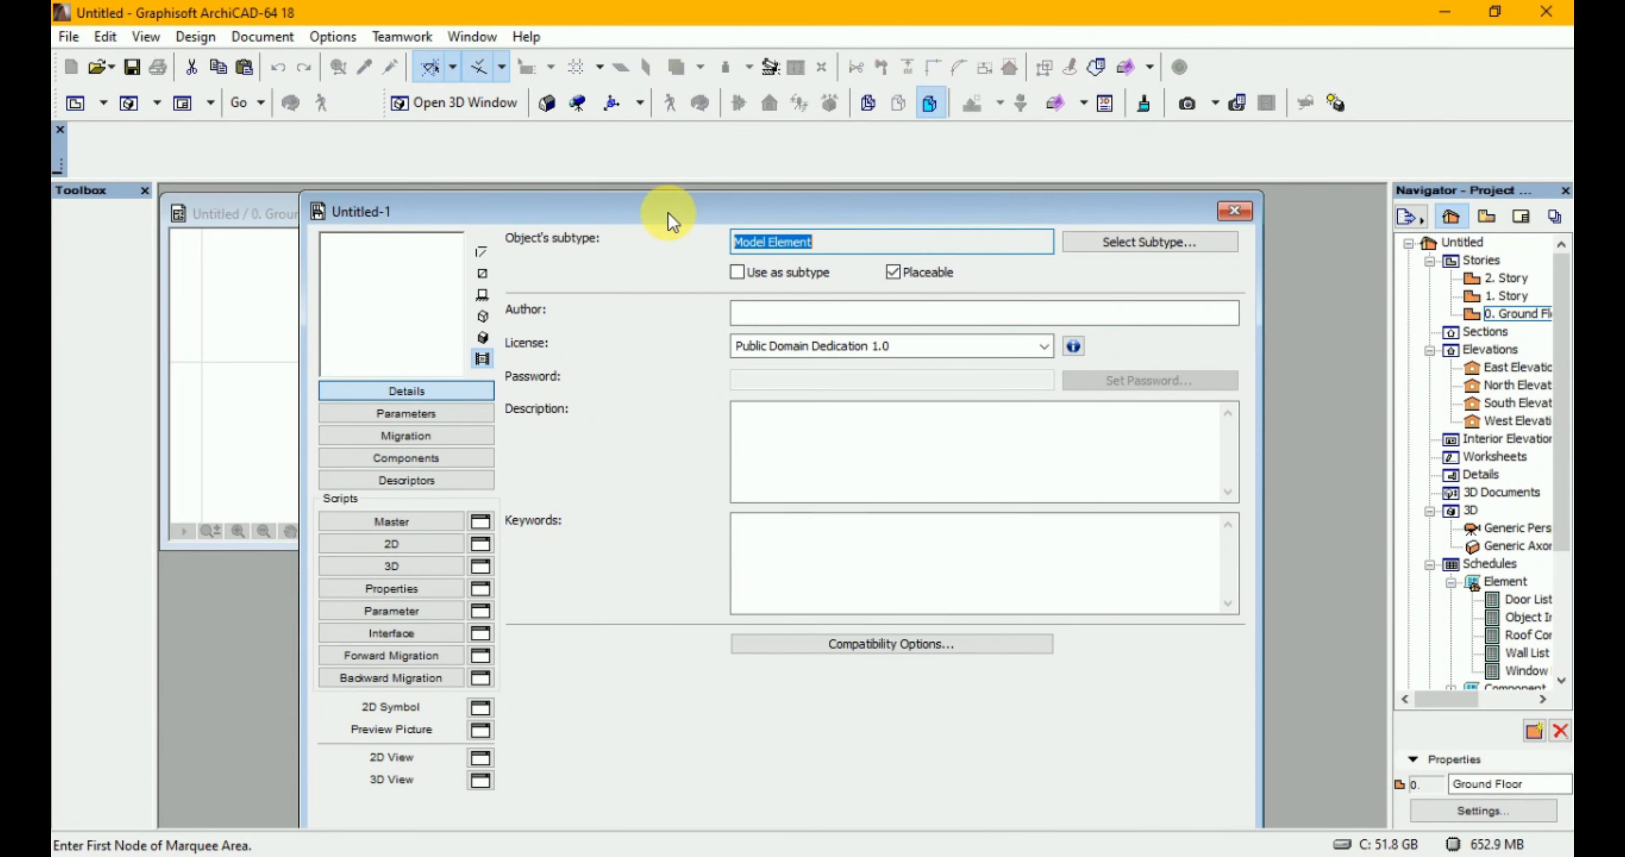
{"action": "left_click_drag", "start_coordinate": [451, 219], "coordinate": [809, 221]}
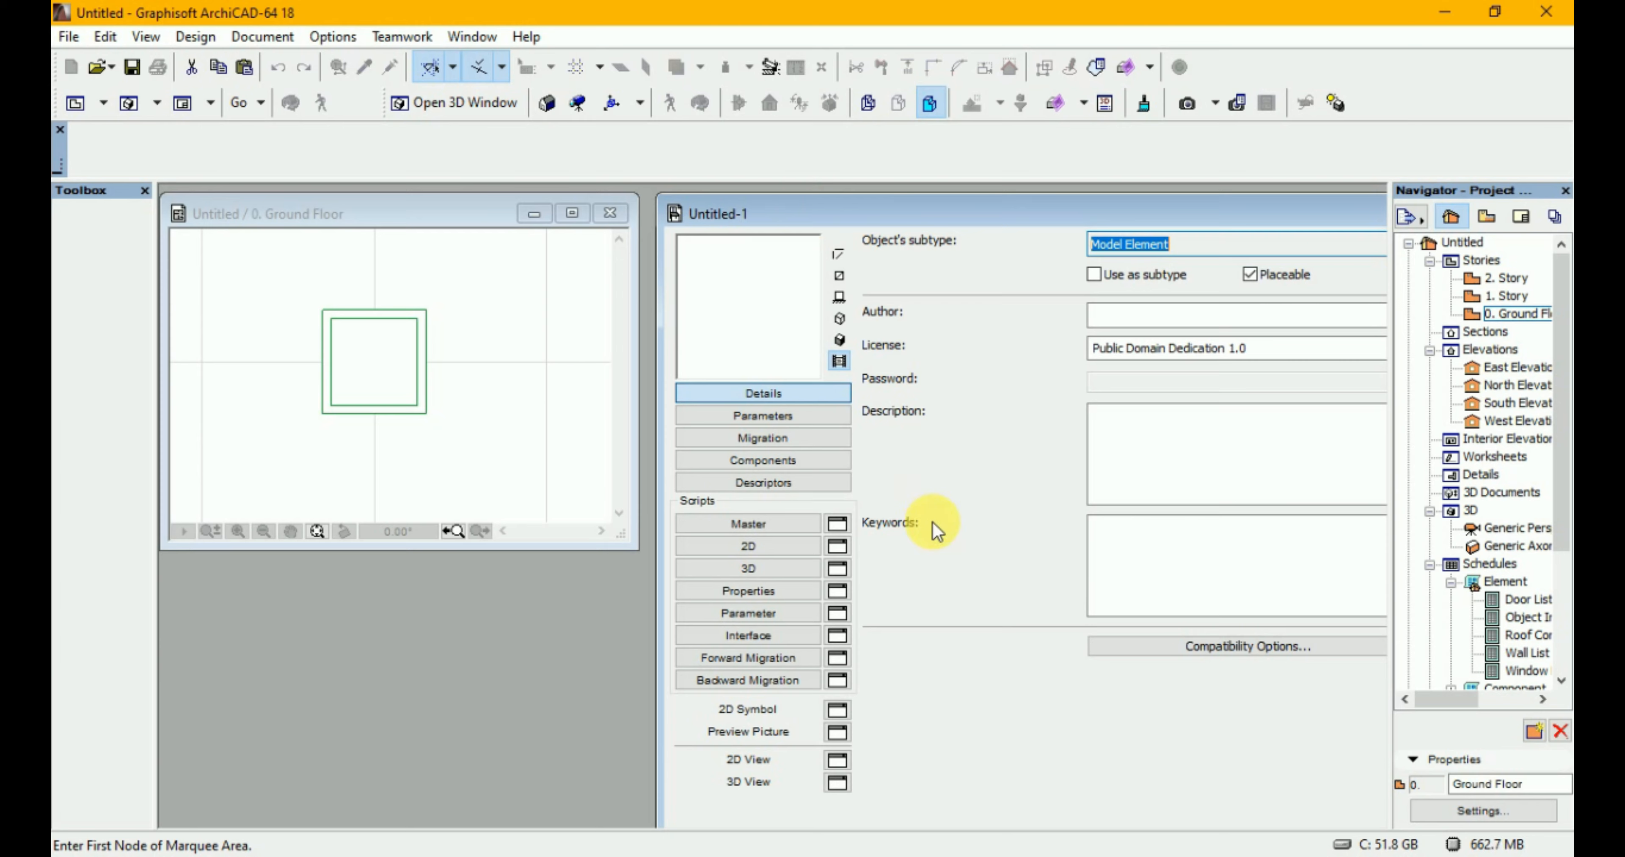
{"action": "left_click", "coordinate": [773, 570]}
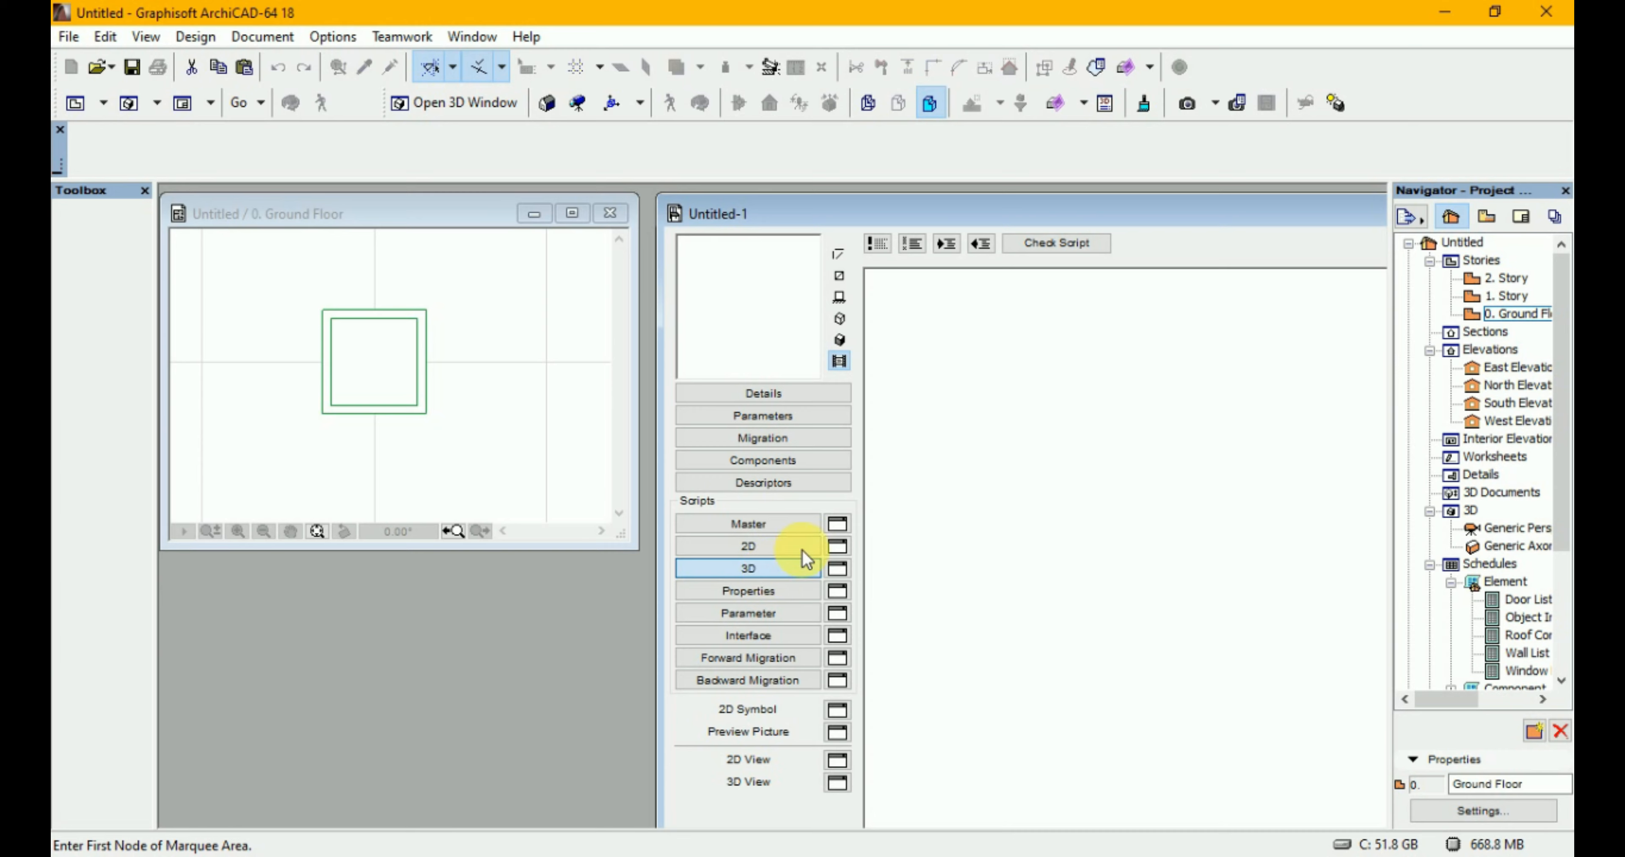
{"action": "left_click", "coordinate": [1056, 435]}
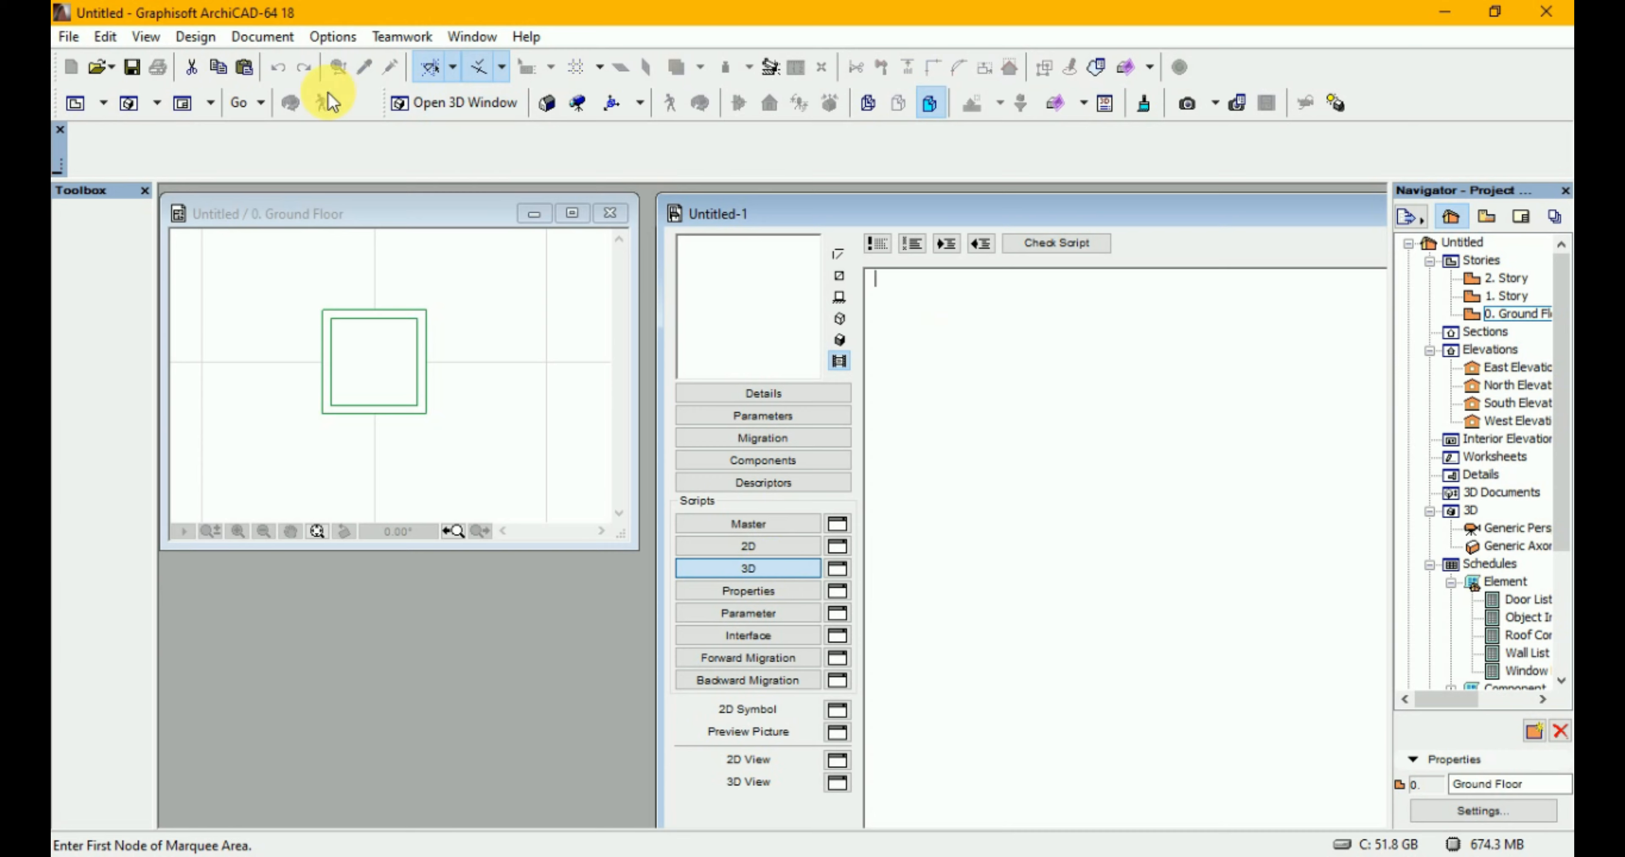
{"action": "left_click", "coordinate": [66, 36]}
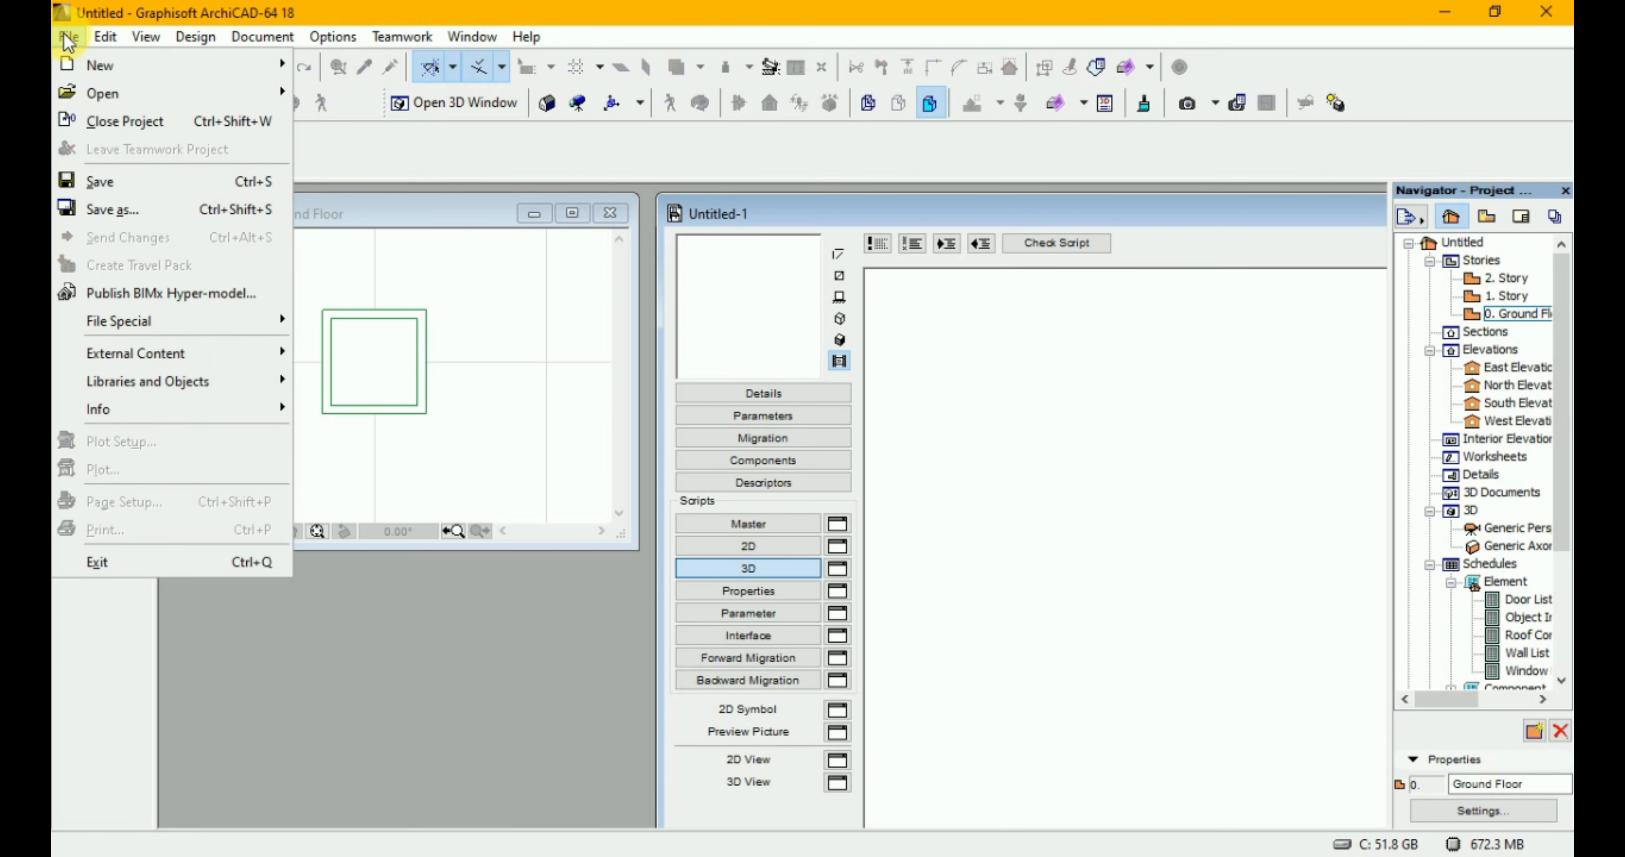
{"action": "mouse_move", "coordinate": [160, 402]}
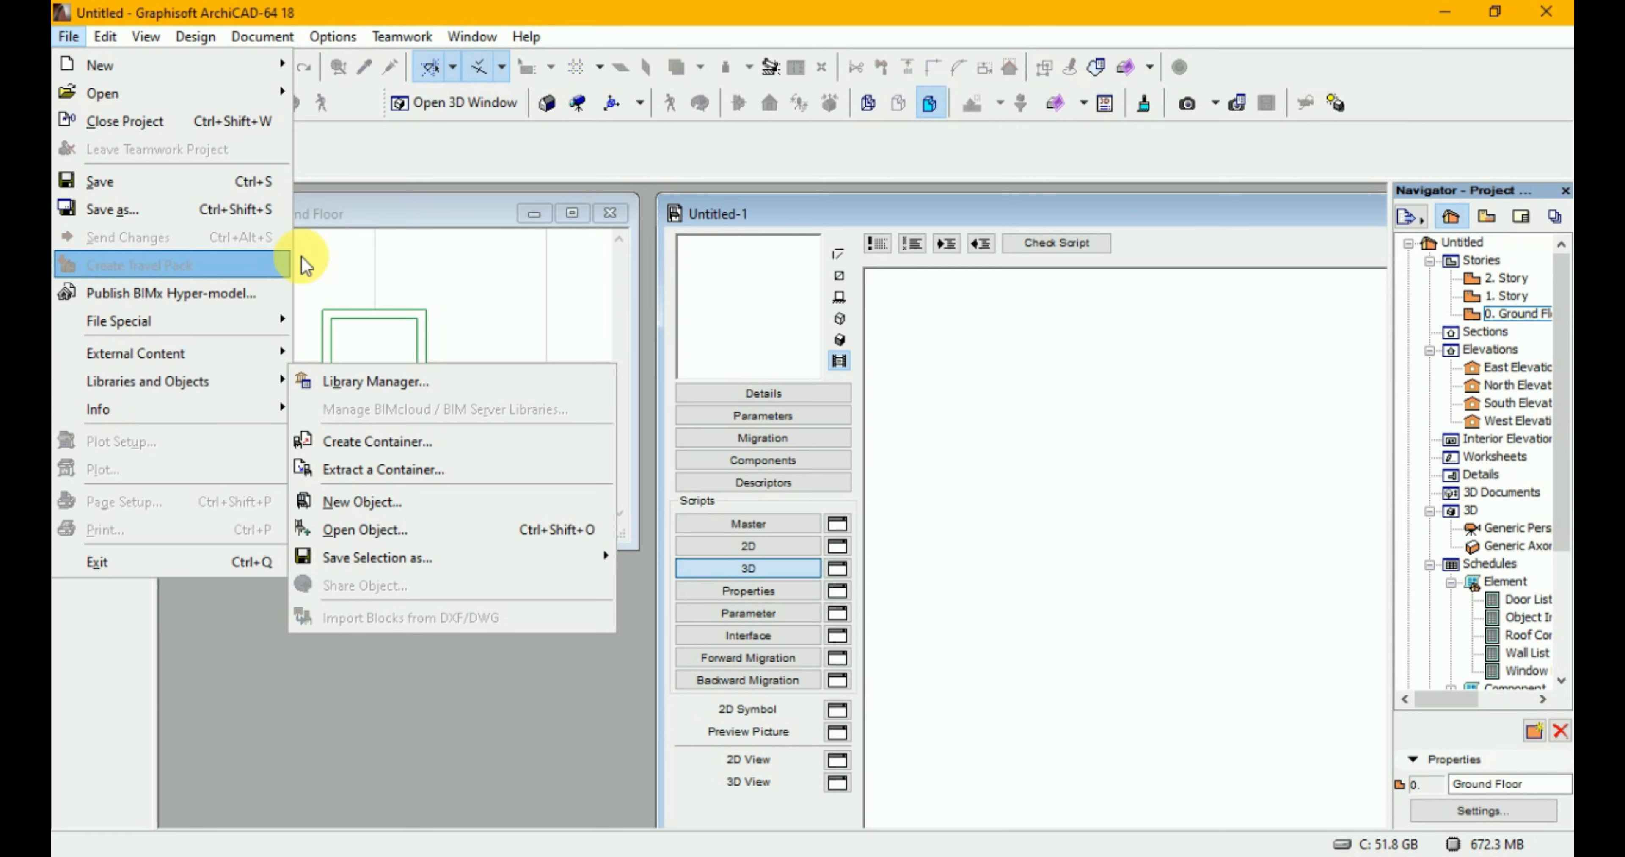
Activate the ground floor plan and select the placed Soil Holder 18.
{"action": "left_click", "coordinate": [406, 225]}
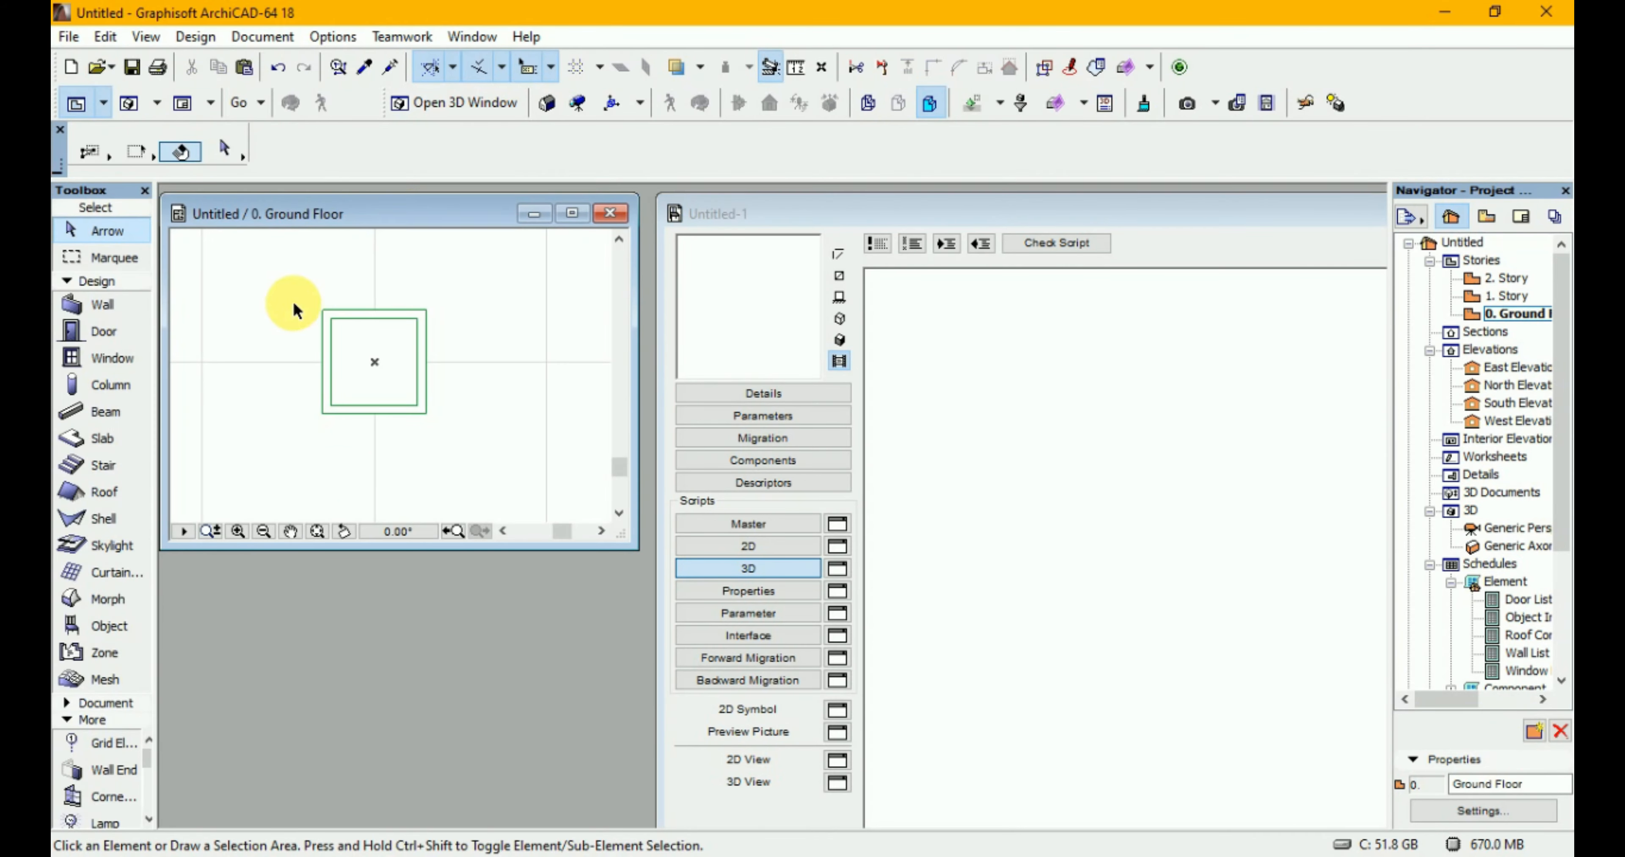
{"action": "left_click", "coordinate": [310, 278]}
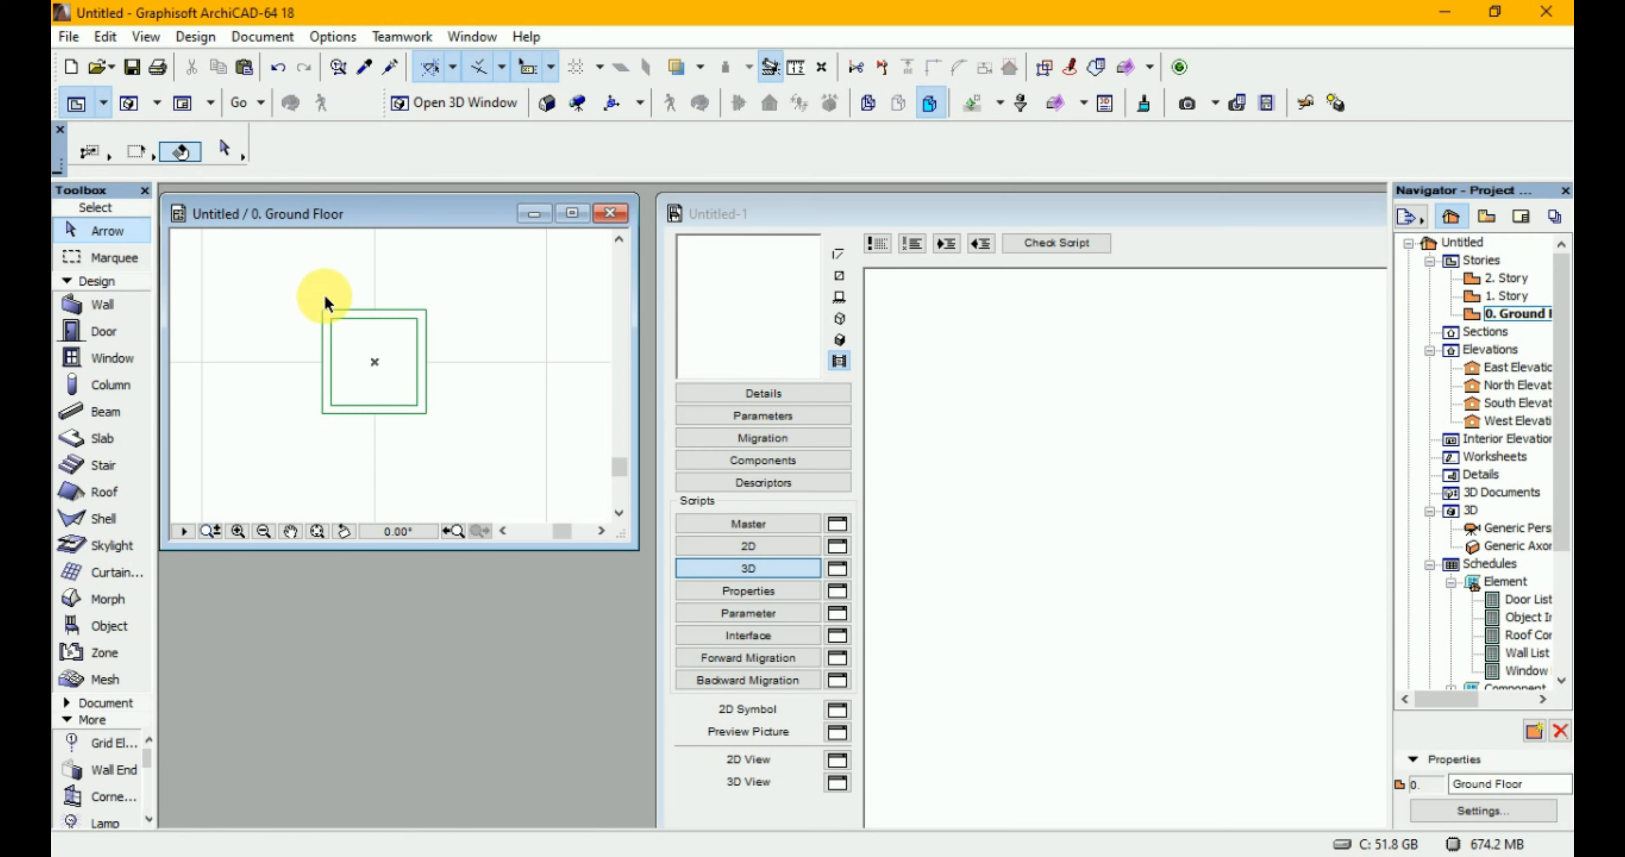
{"action": "left_click", "coordinate": [473, 450]}
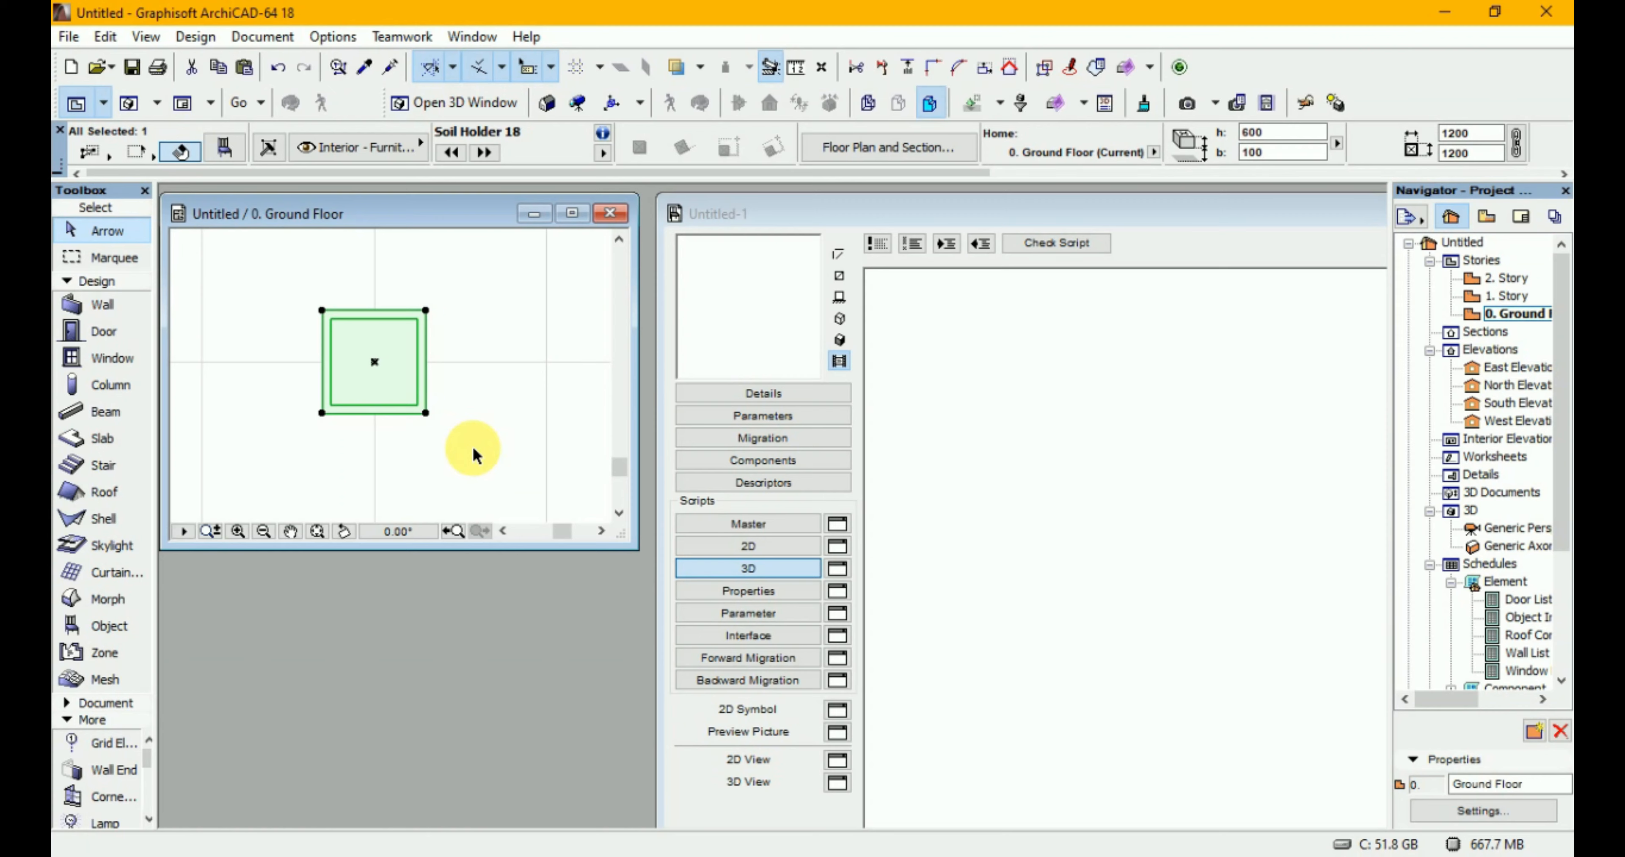
{"action": "left_click", "coordinate": [376, 364]}
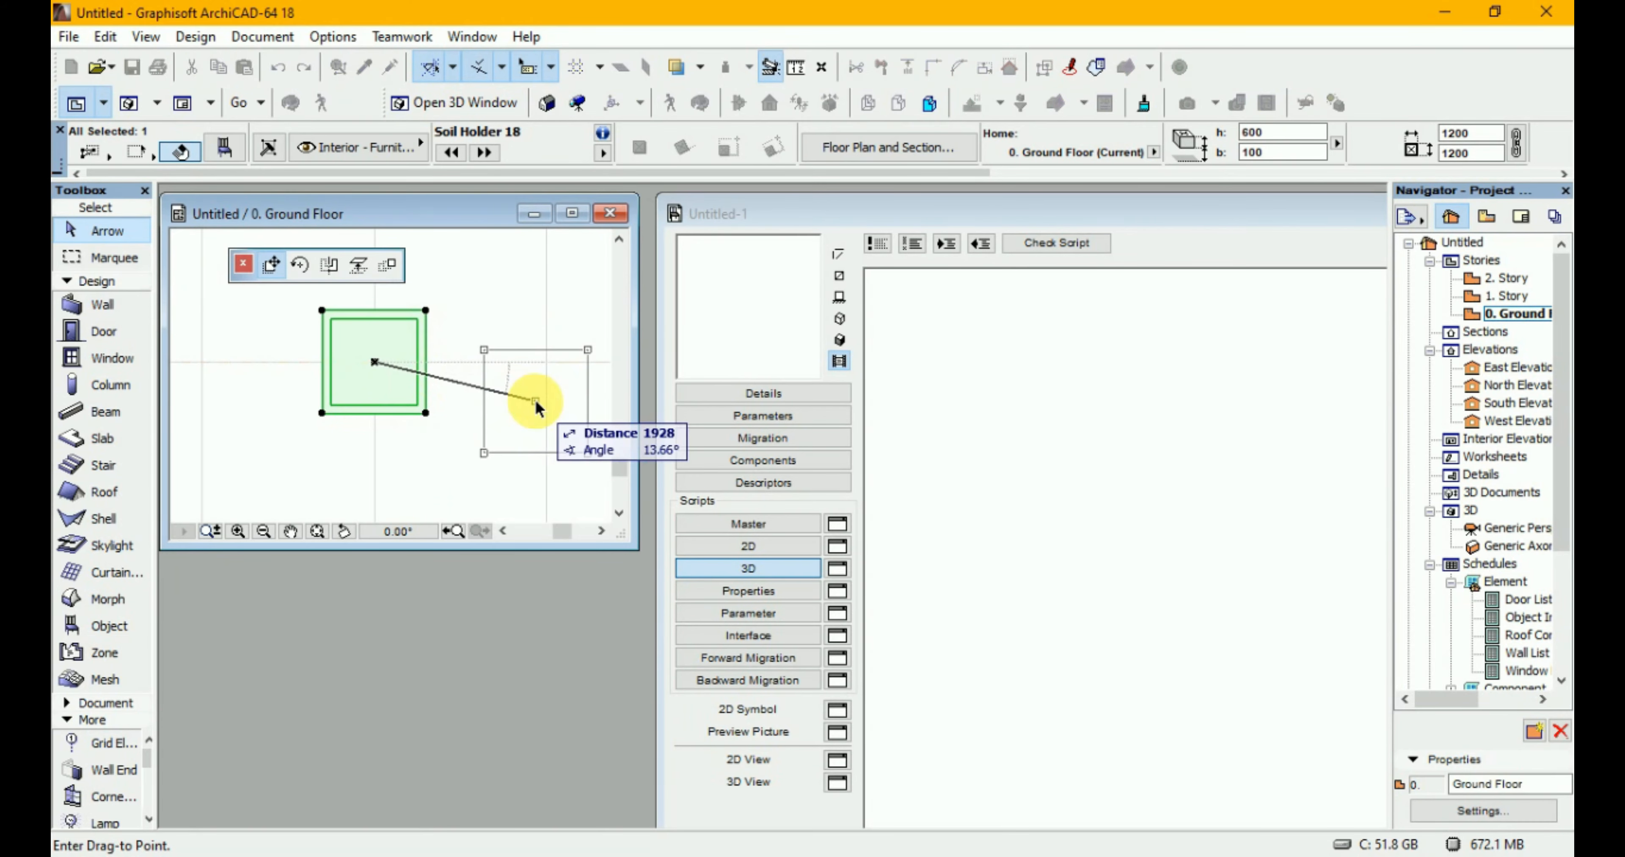
{"action": "left_click", "coordinate": [957, 461]}
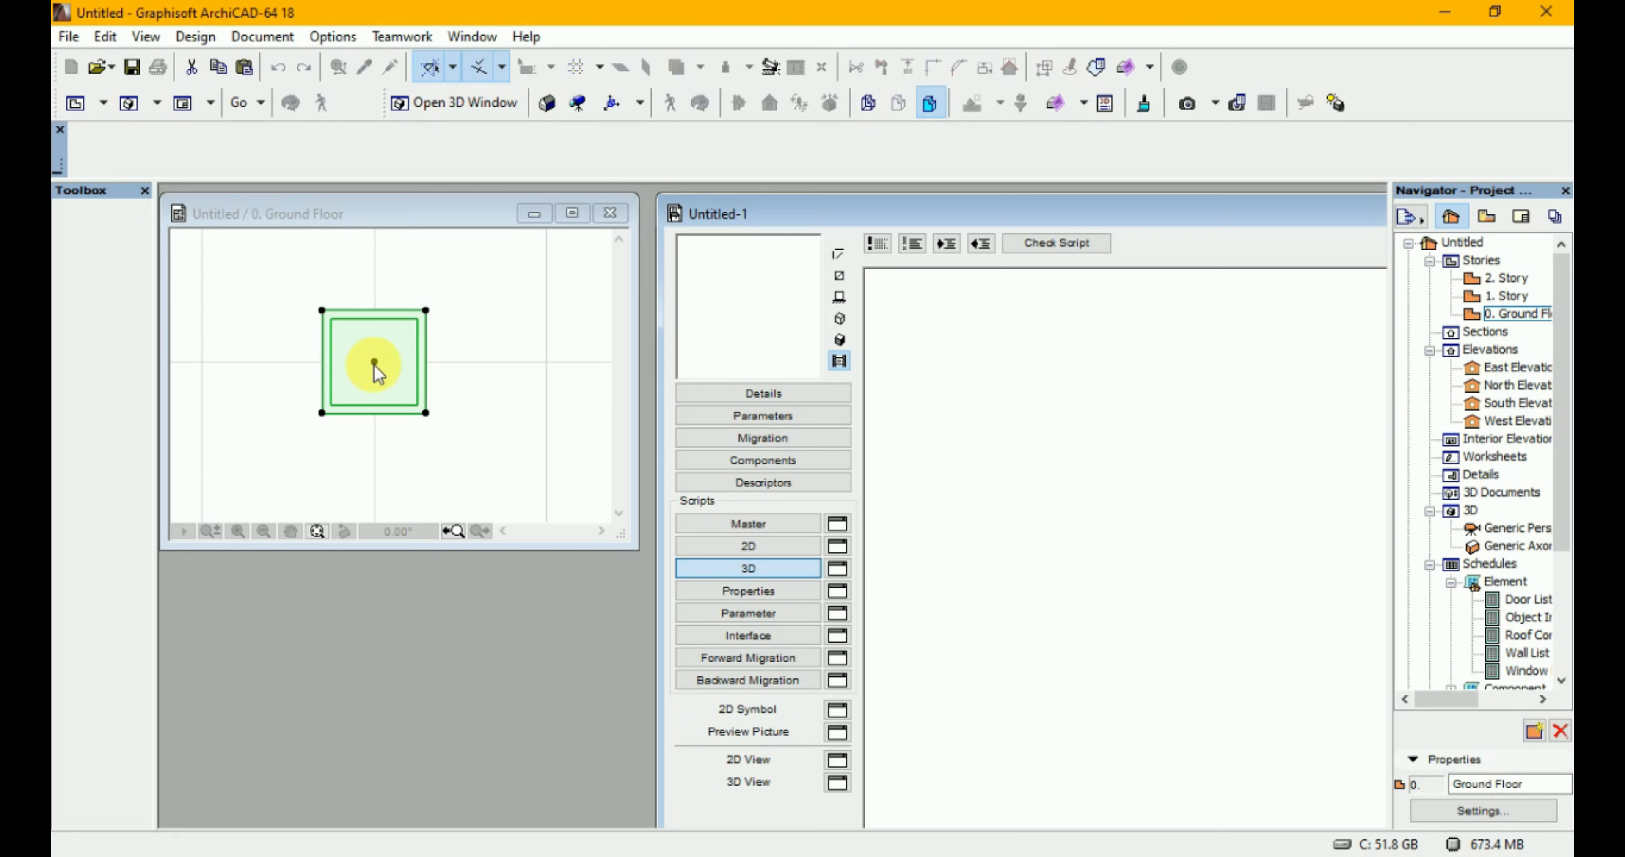
{"action": "left_click", "coordinate": [382, 373]}
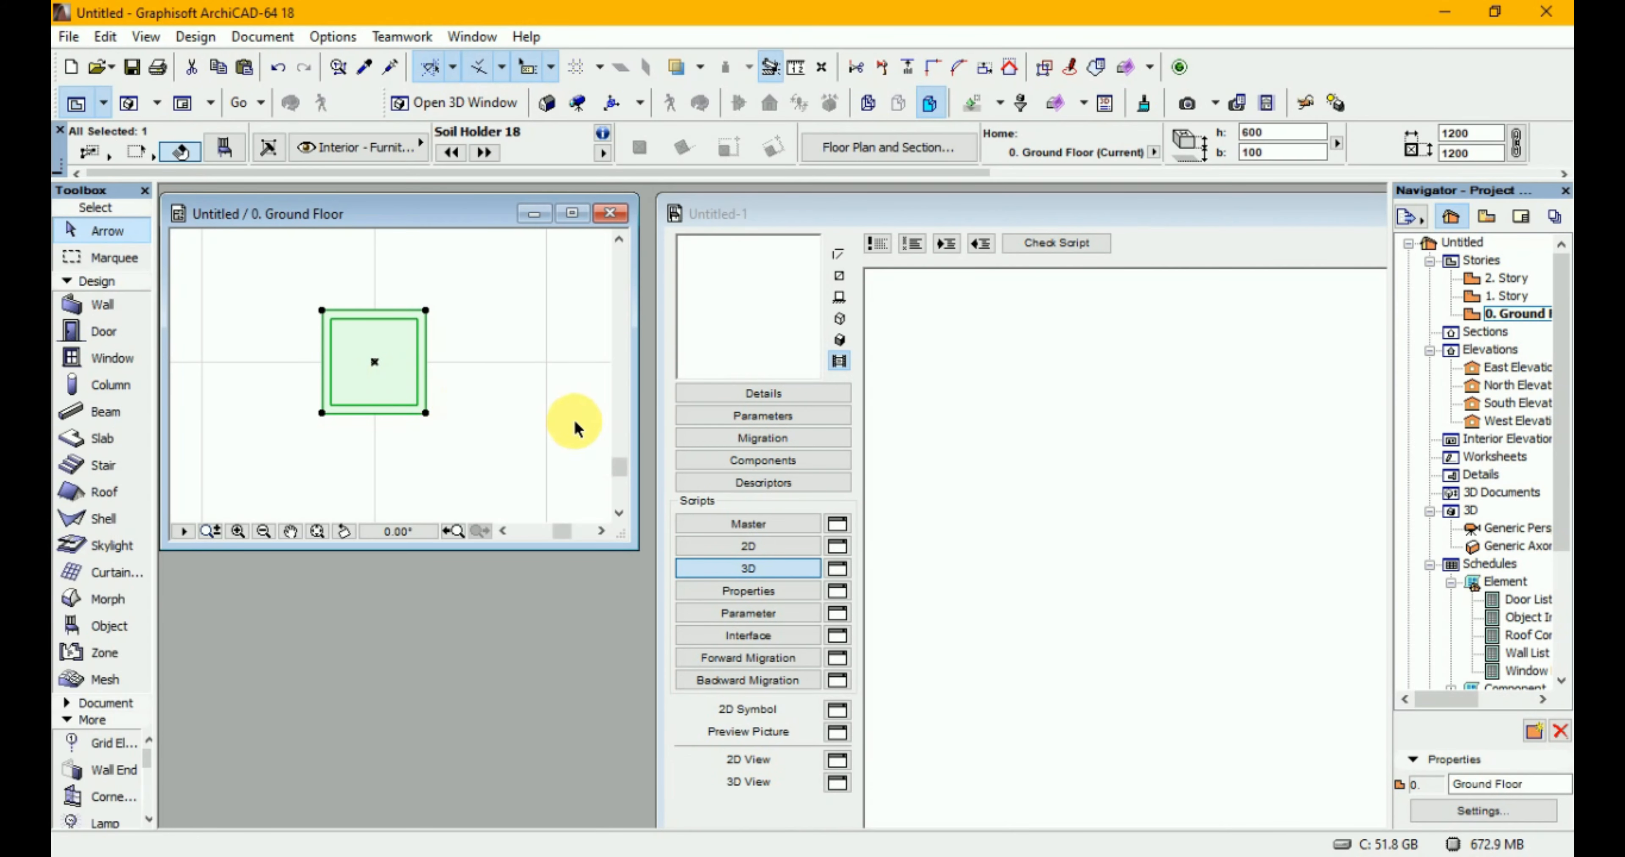
Transfer the selected soil holder from the floor plan into the new object's 3D script as GDL code.
{"action": "left_click", "coordinate": [374, 365]}
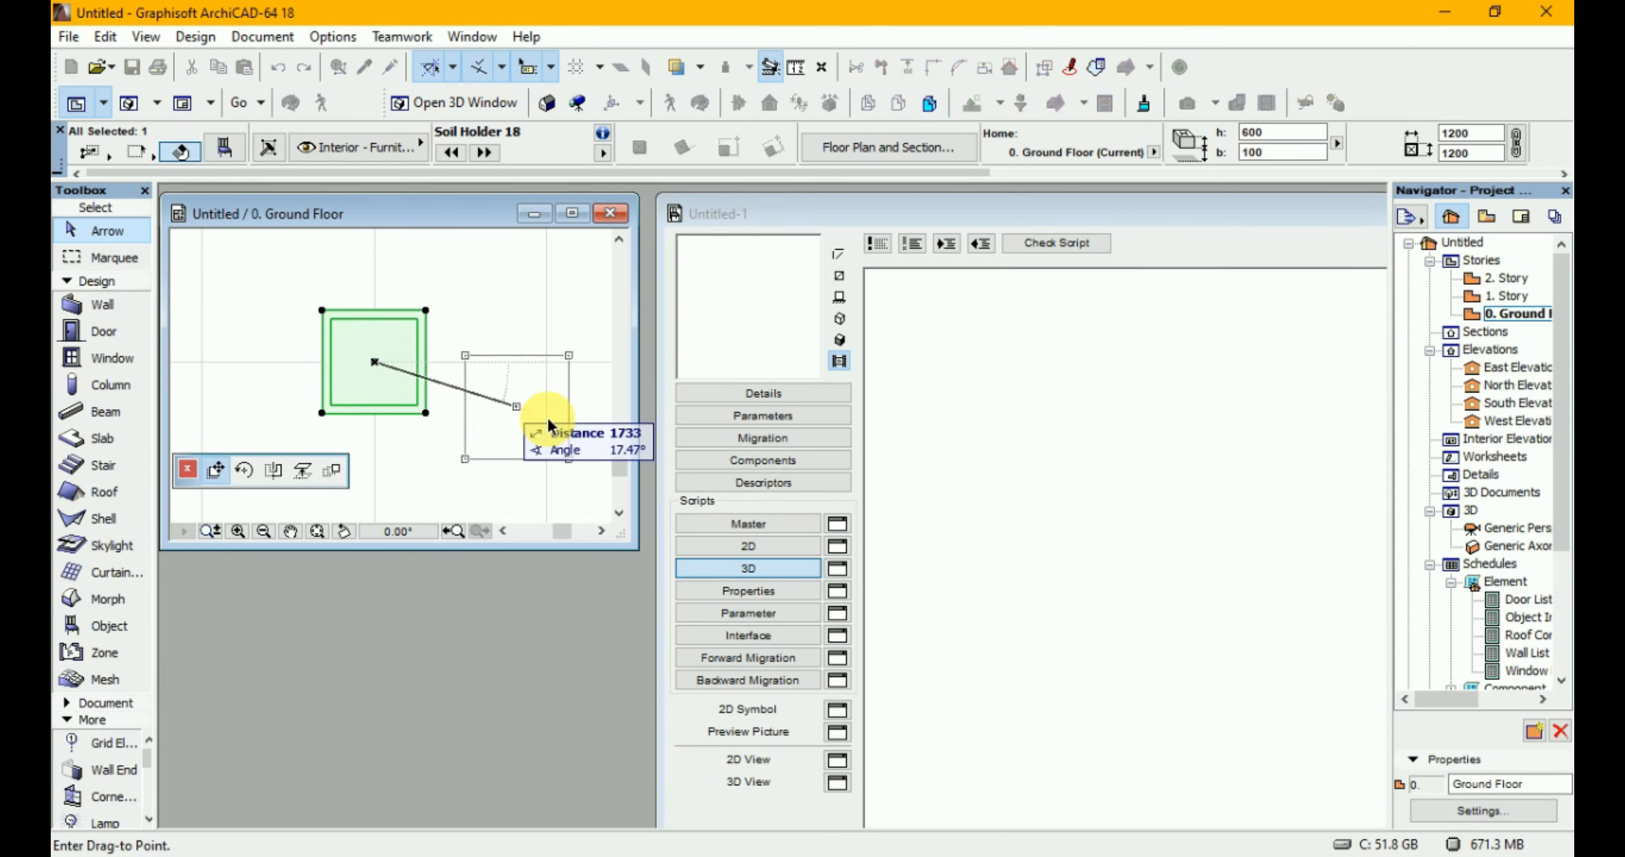
{"action": "left_click", "coordinate": [1001, 516]}
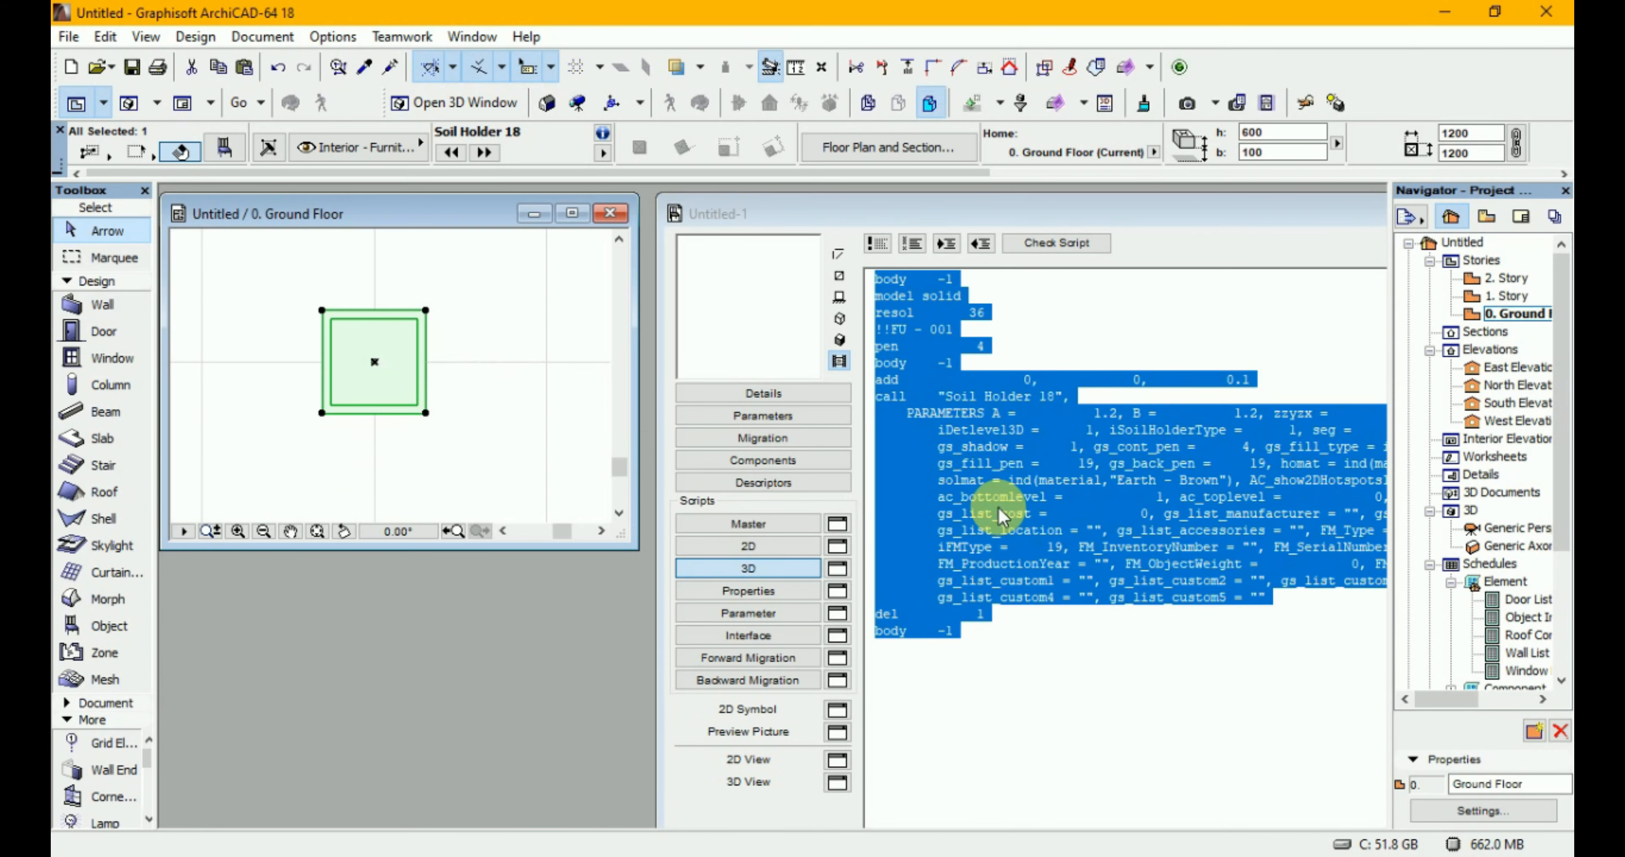
{"action": "left_click", "coordinate": [1074, 341]}
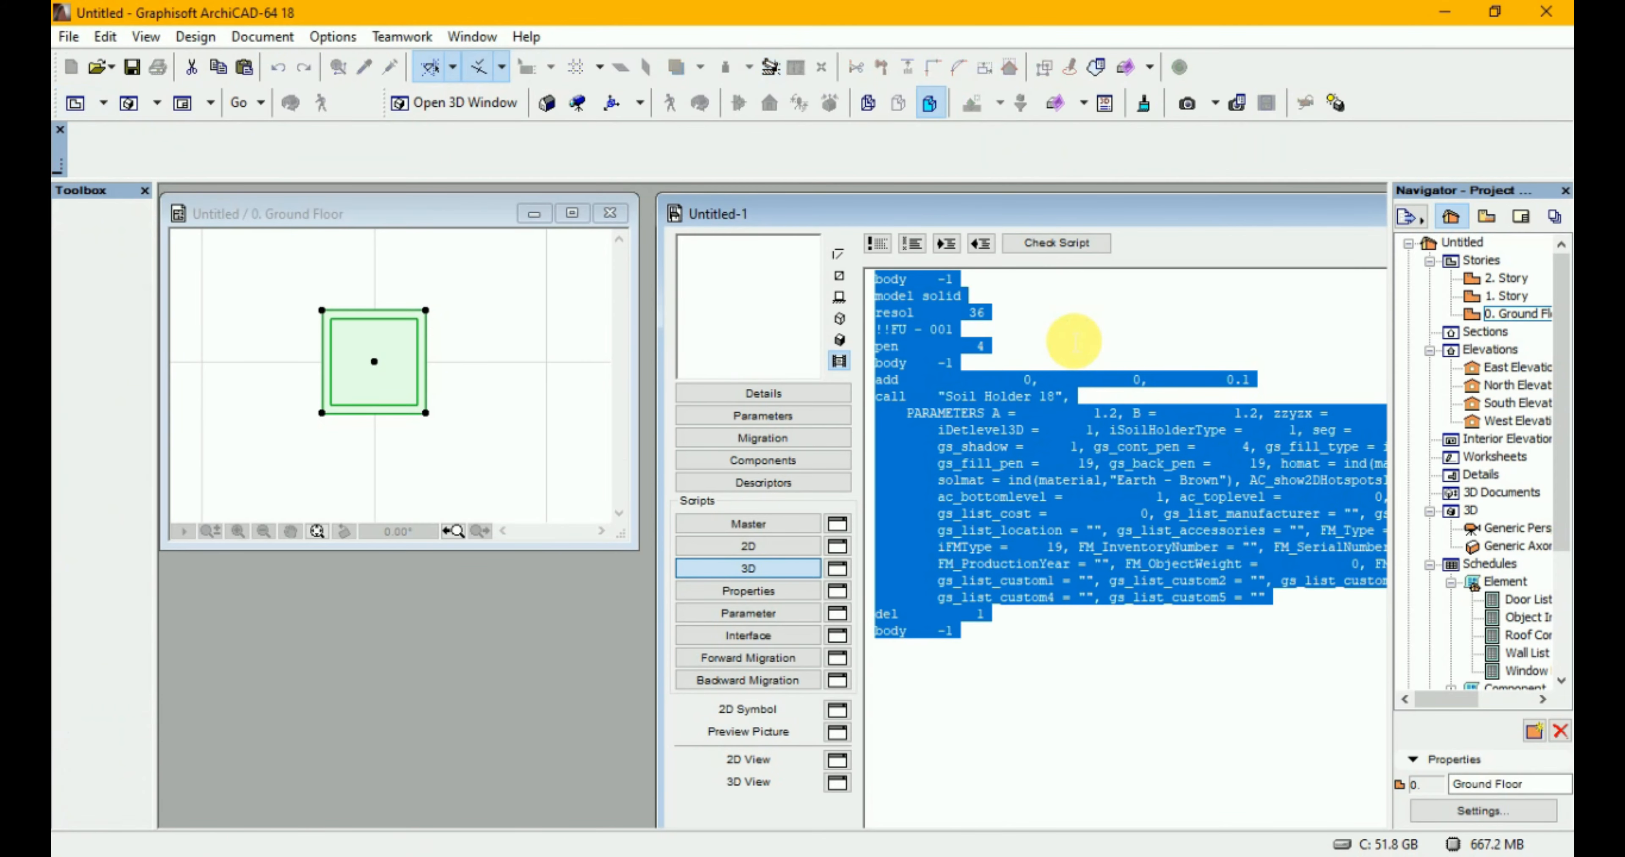
Delete the first five lines of the 3D script, from "body -1" through "pen 4", and check the script.
{"action": "left_click", "coordinate": [1039, 340]}
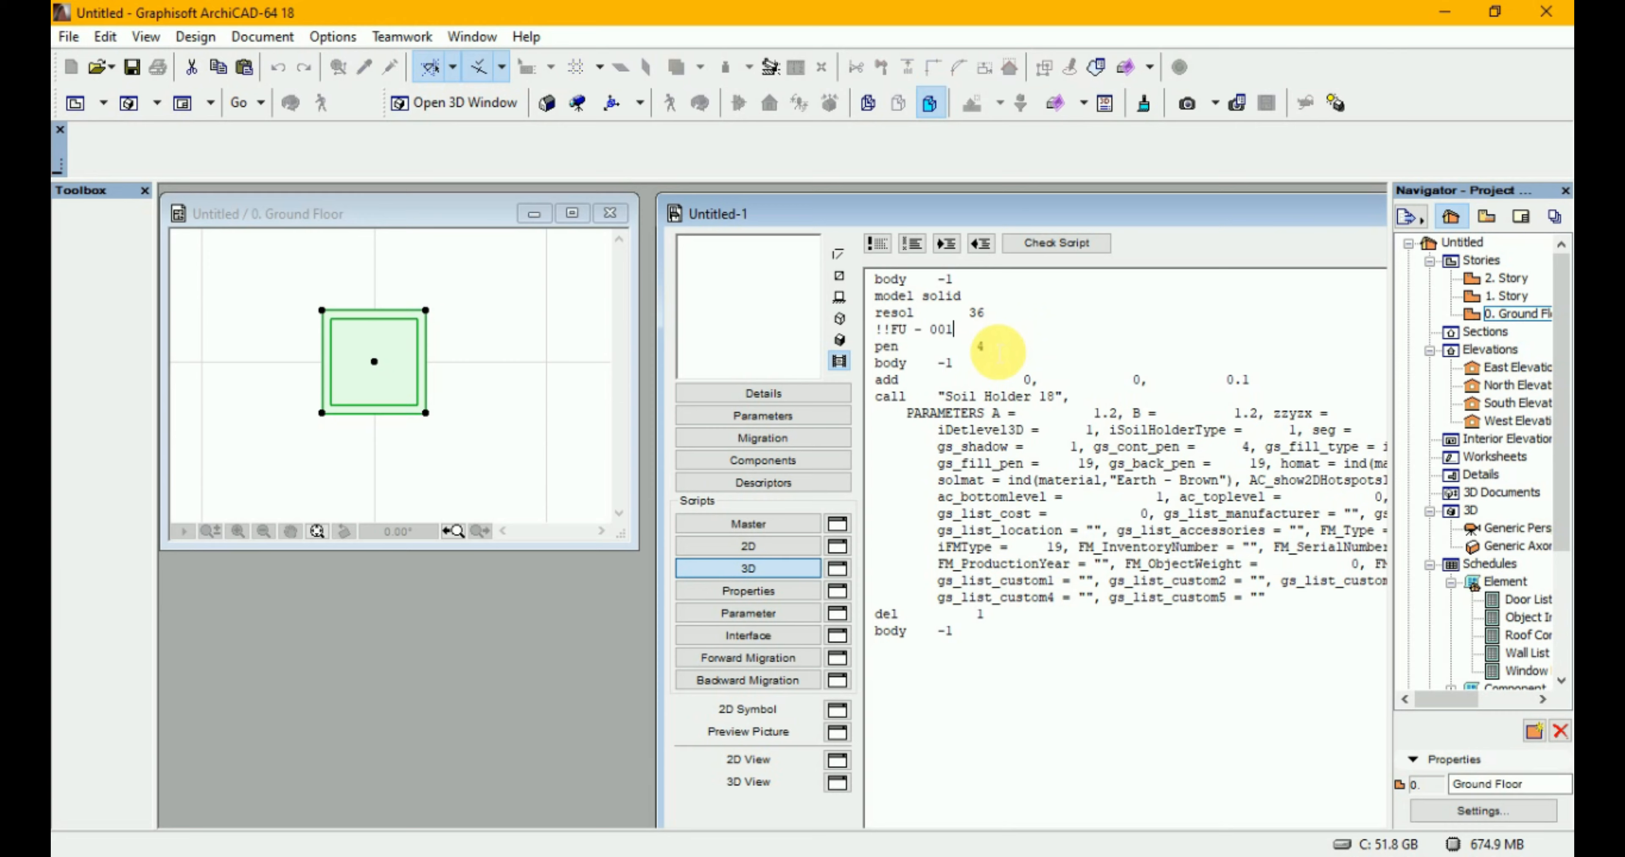
{"action": "left_click_drag", "start_coordinate": [1001, 346], "coordinate": [867, 287]}
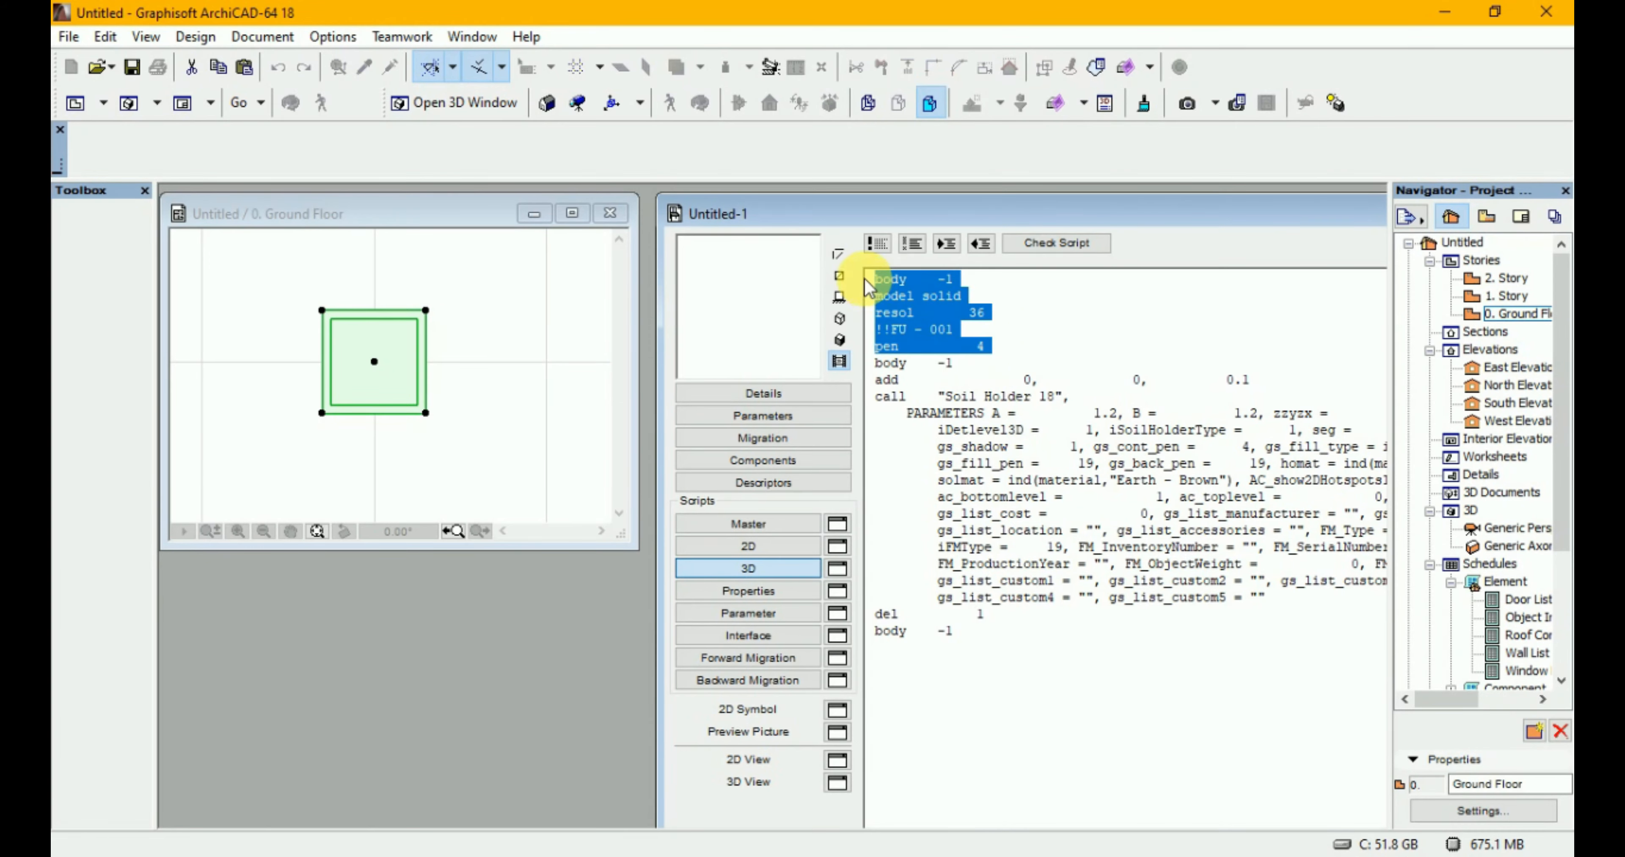
{"action": "key", "text": "Delete"}
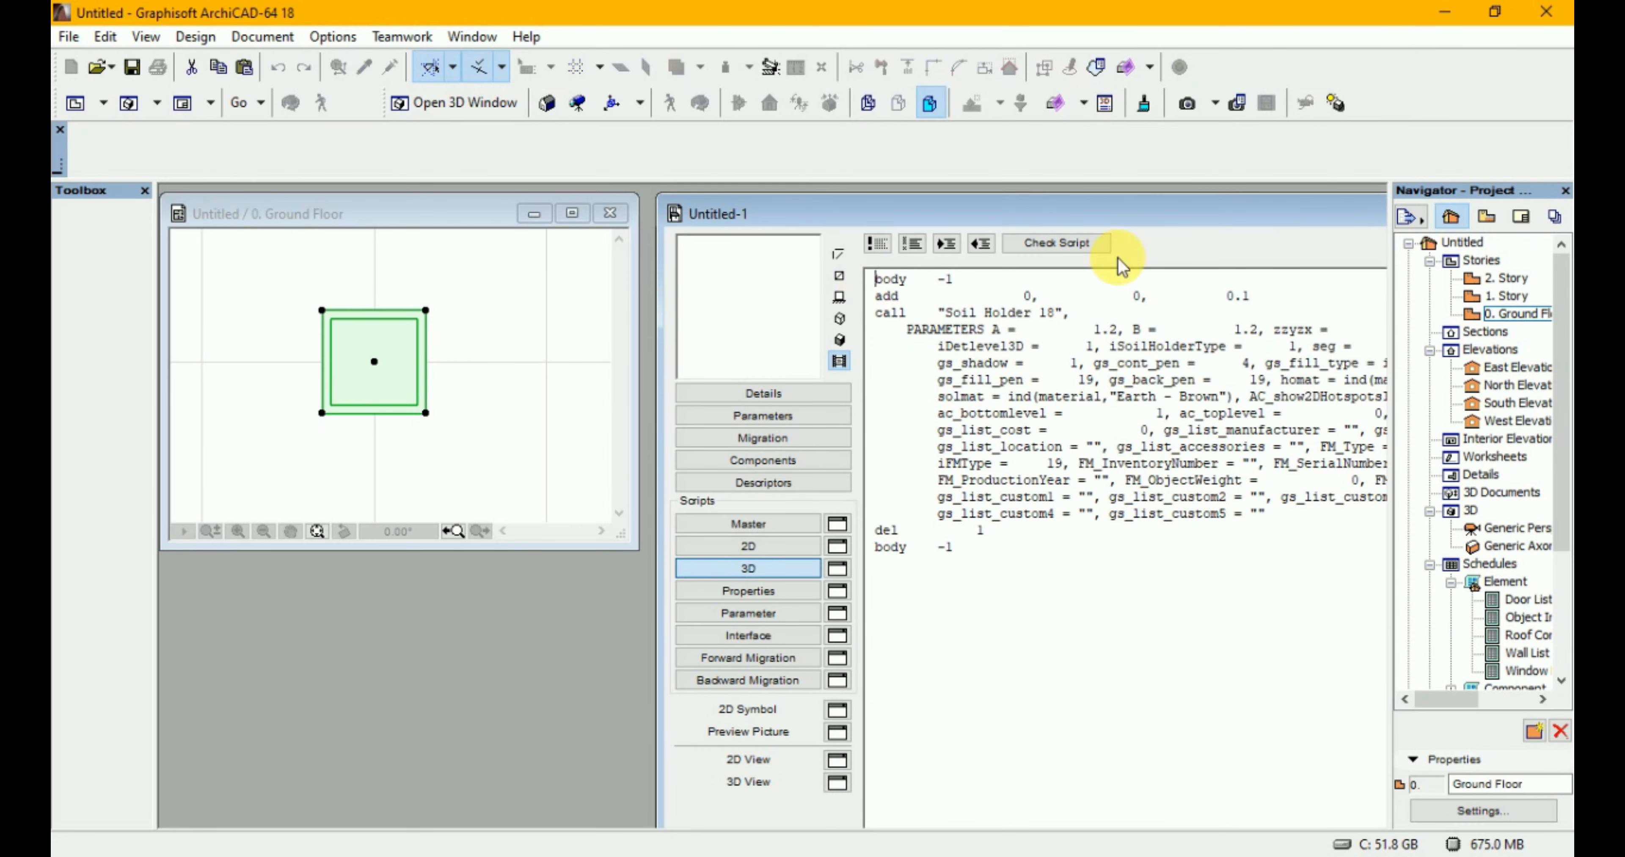
{"action": "left_click", "coordinate": [1101, 251]}
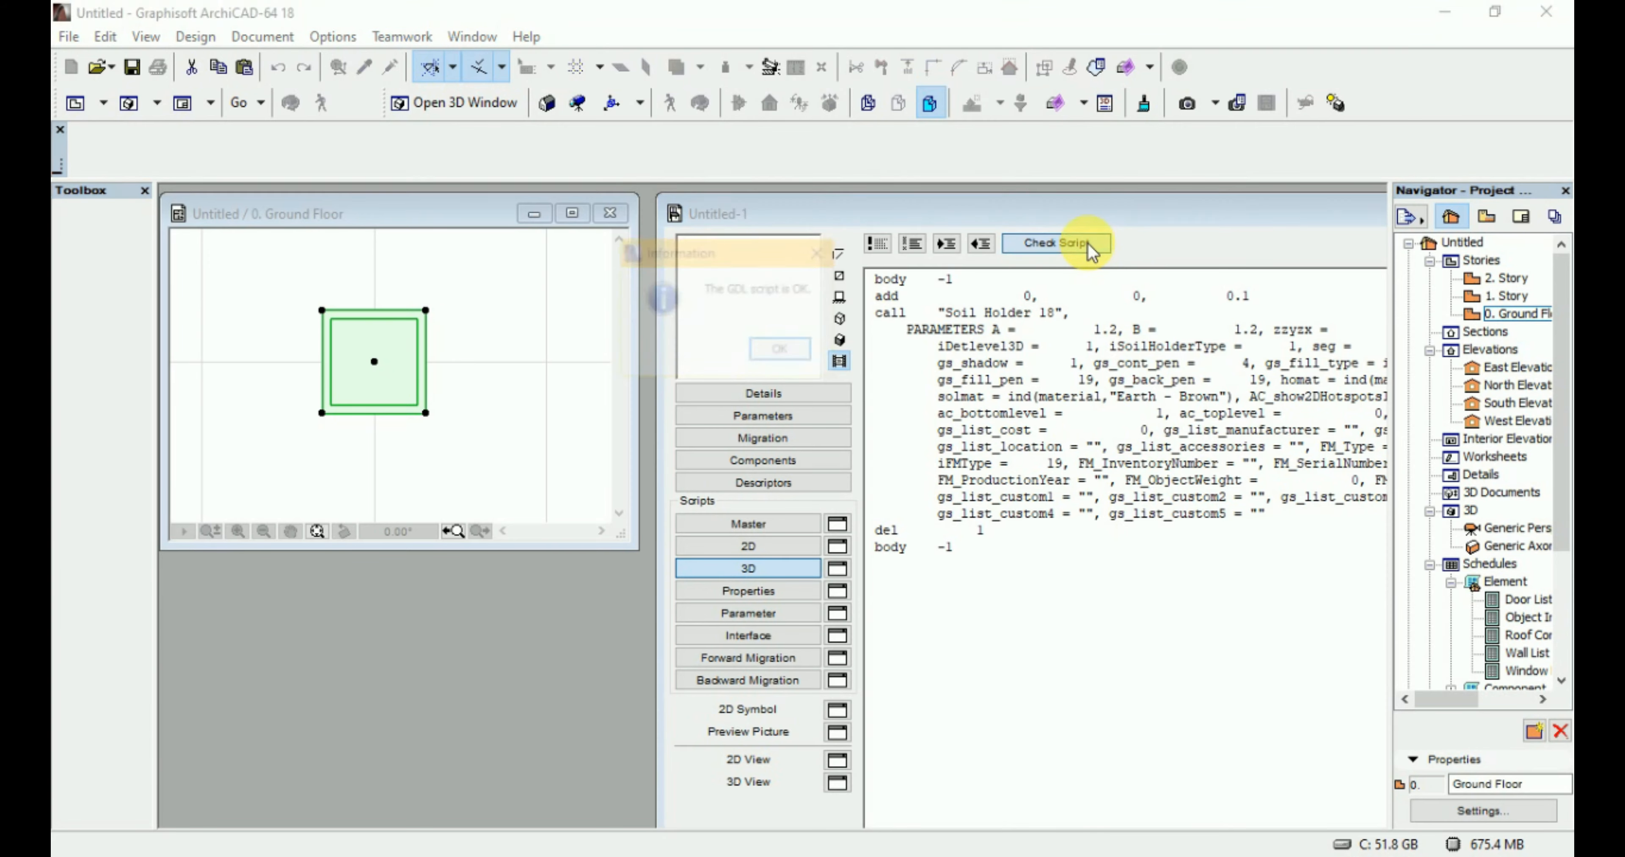
{"action": "left_click", "coordinate": [781, 351]}
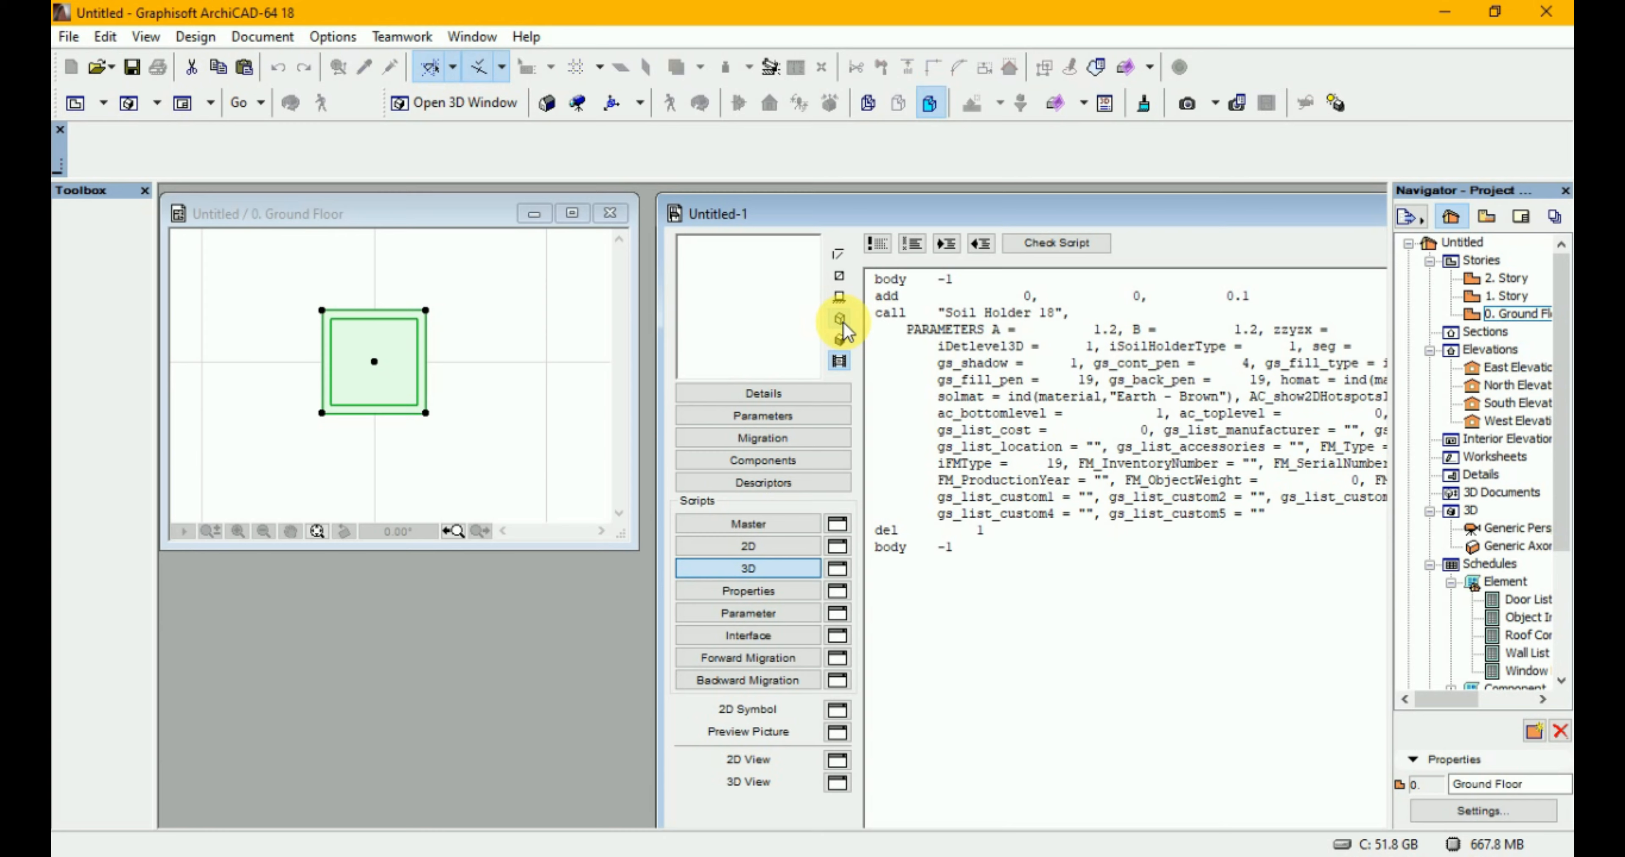
Preview the object in shaded 3D, line 3D, elevation and 2D symbol modes, ending on the shaded 3D preview.
{"action": "left_click", "coordinate": [839, 340]}
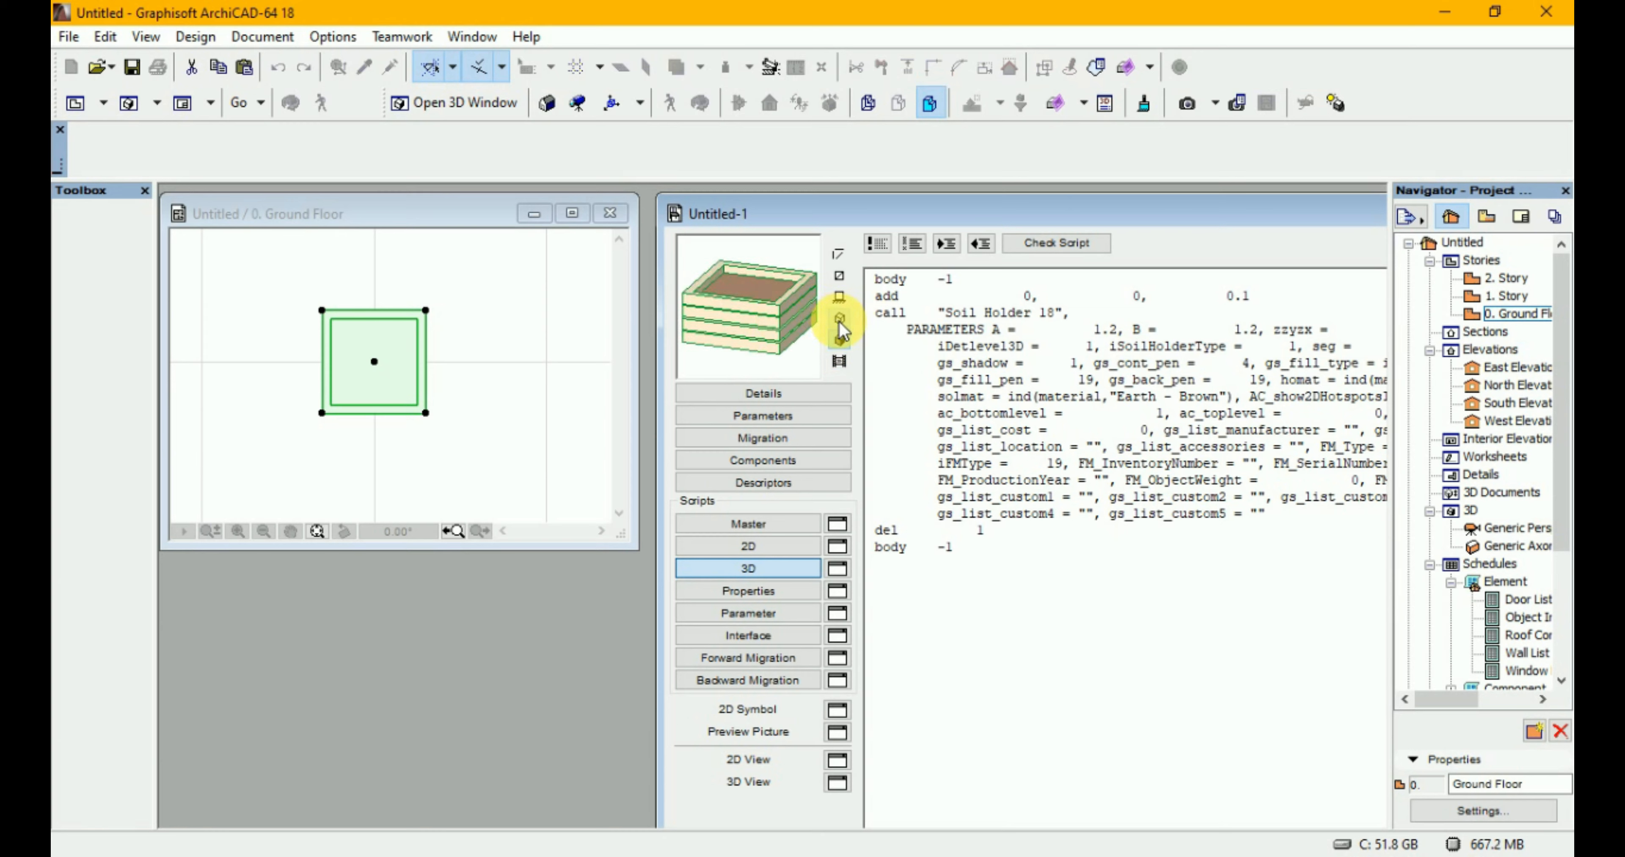
{"action": "left_click", "coordinate": [839, 320]}
{"action": "left_click", "coordinate": [839, 297]}
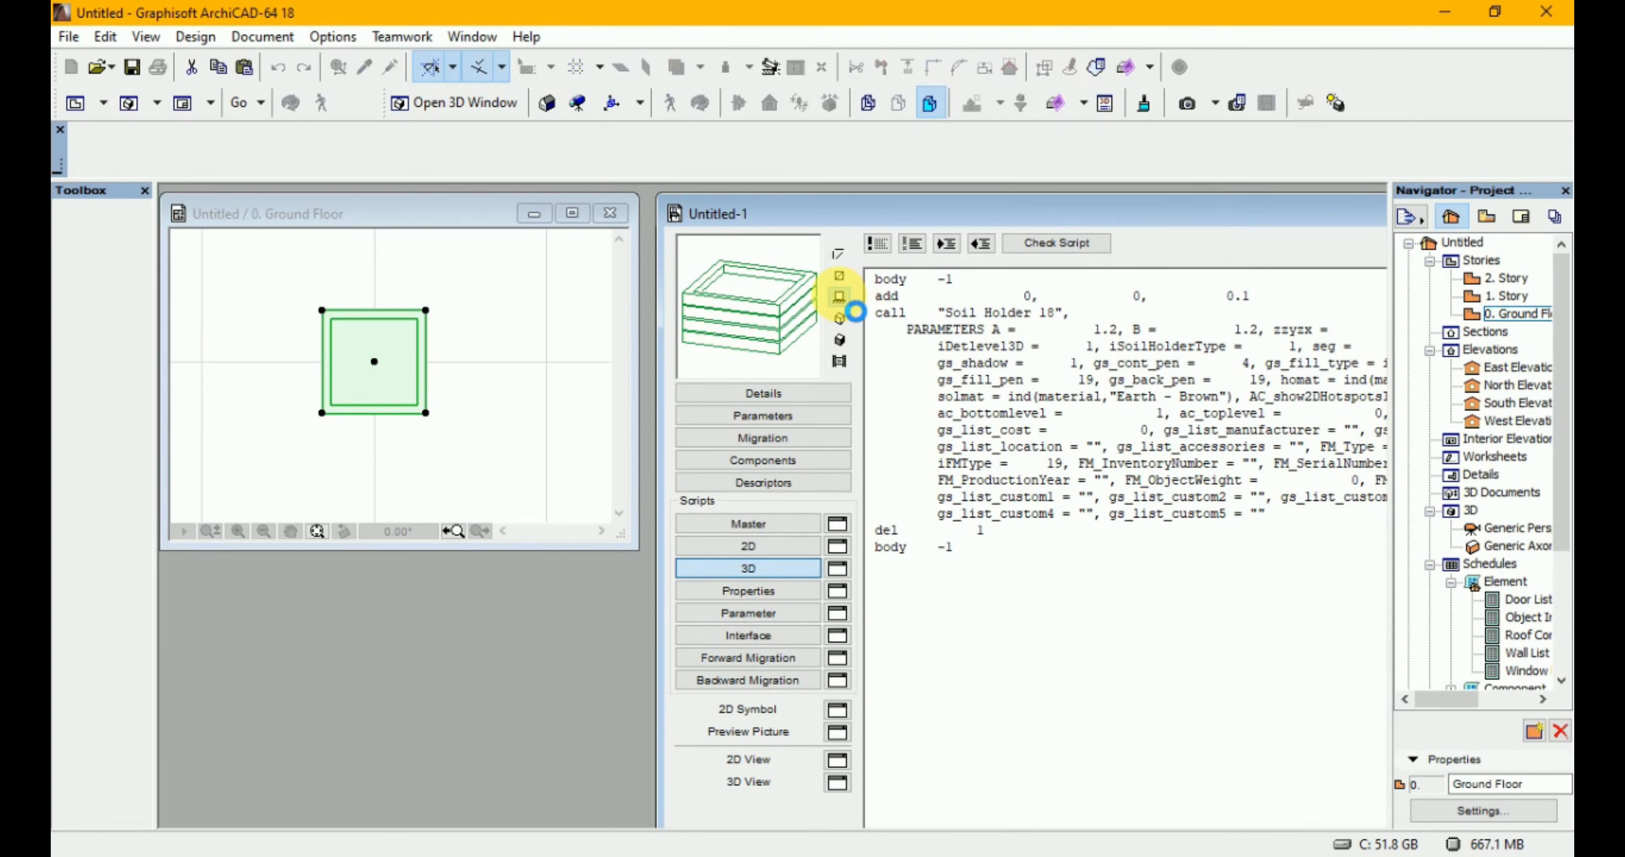
{"action": "left_click", "coordinate": [839, 276]}
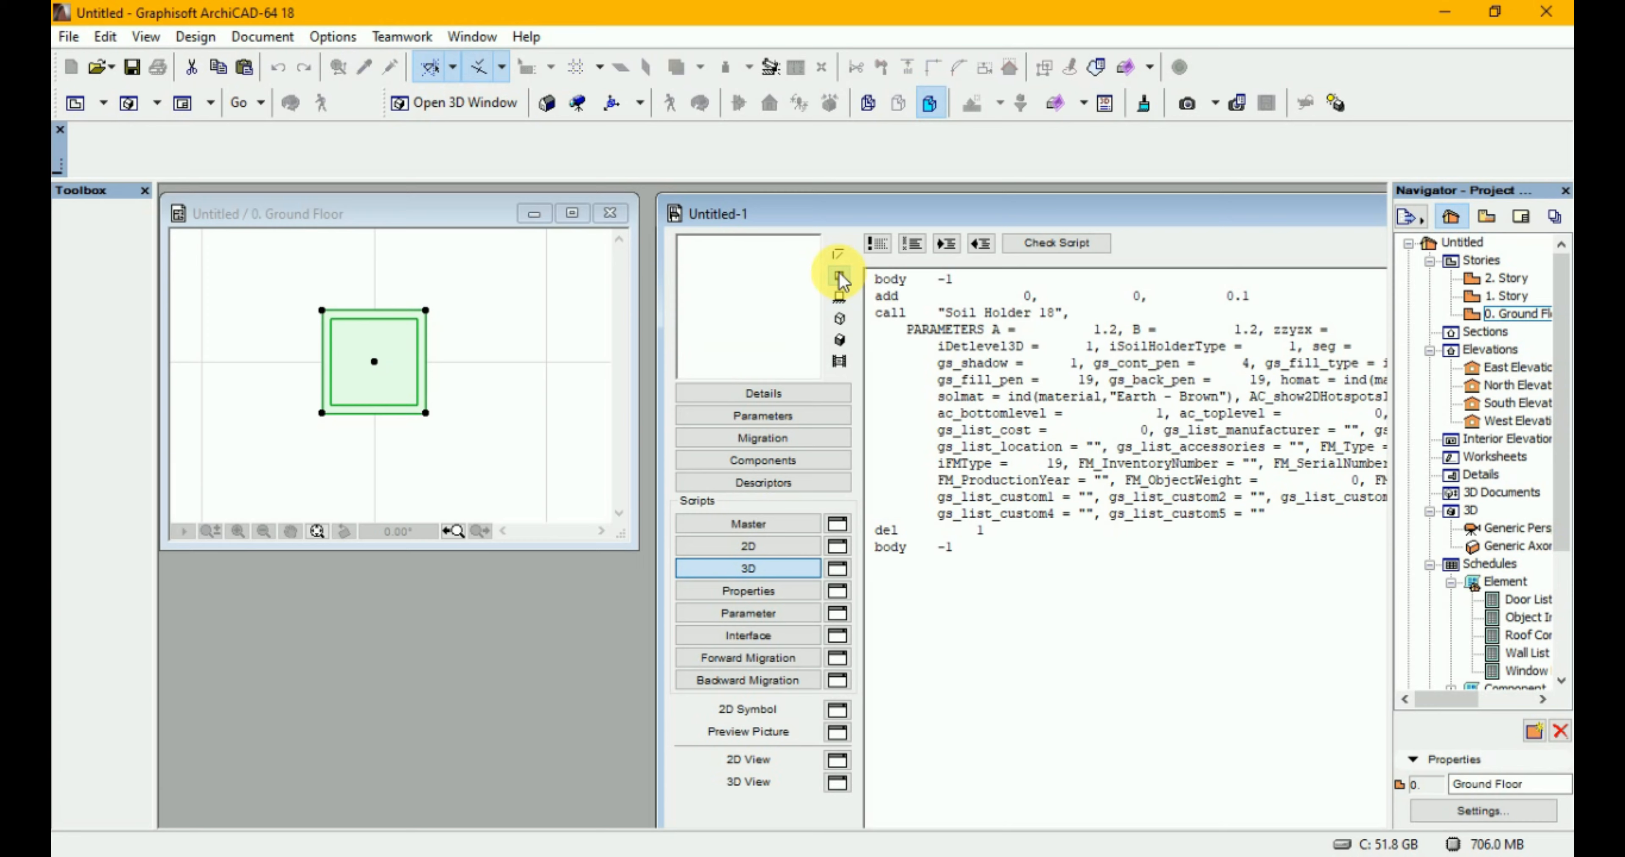
{"action": "left_click", "coordinate": [838, 299]}
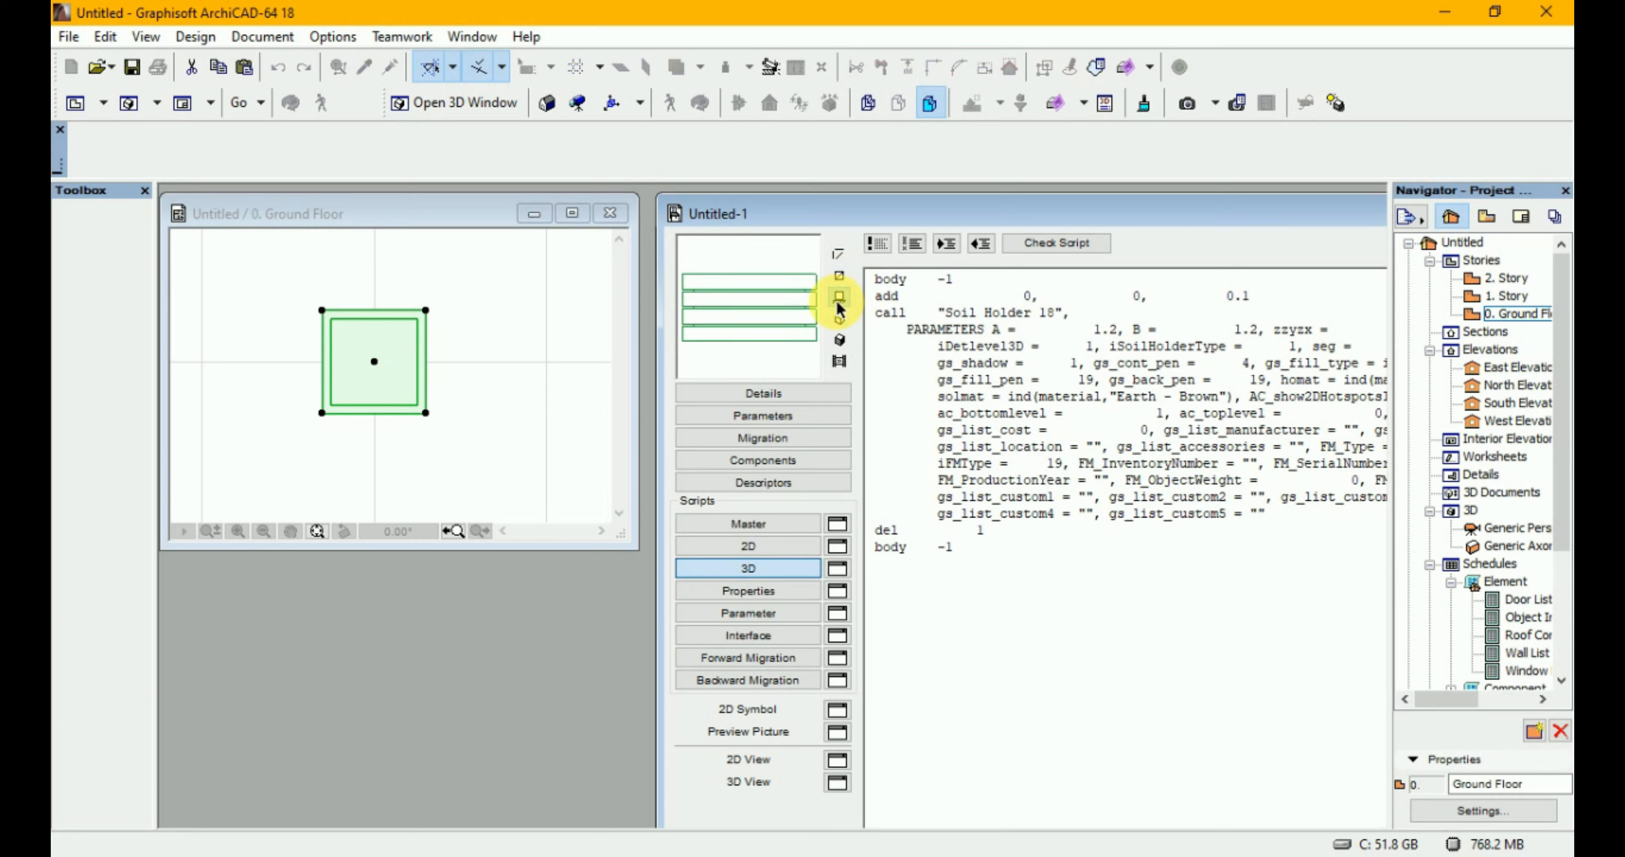
{"action": "left_click", "coordinate": [839, 340]}
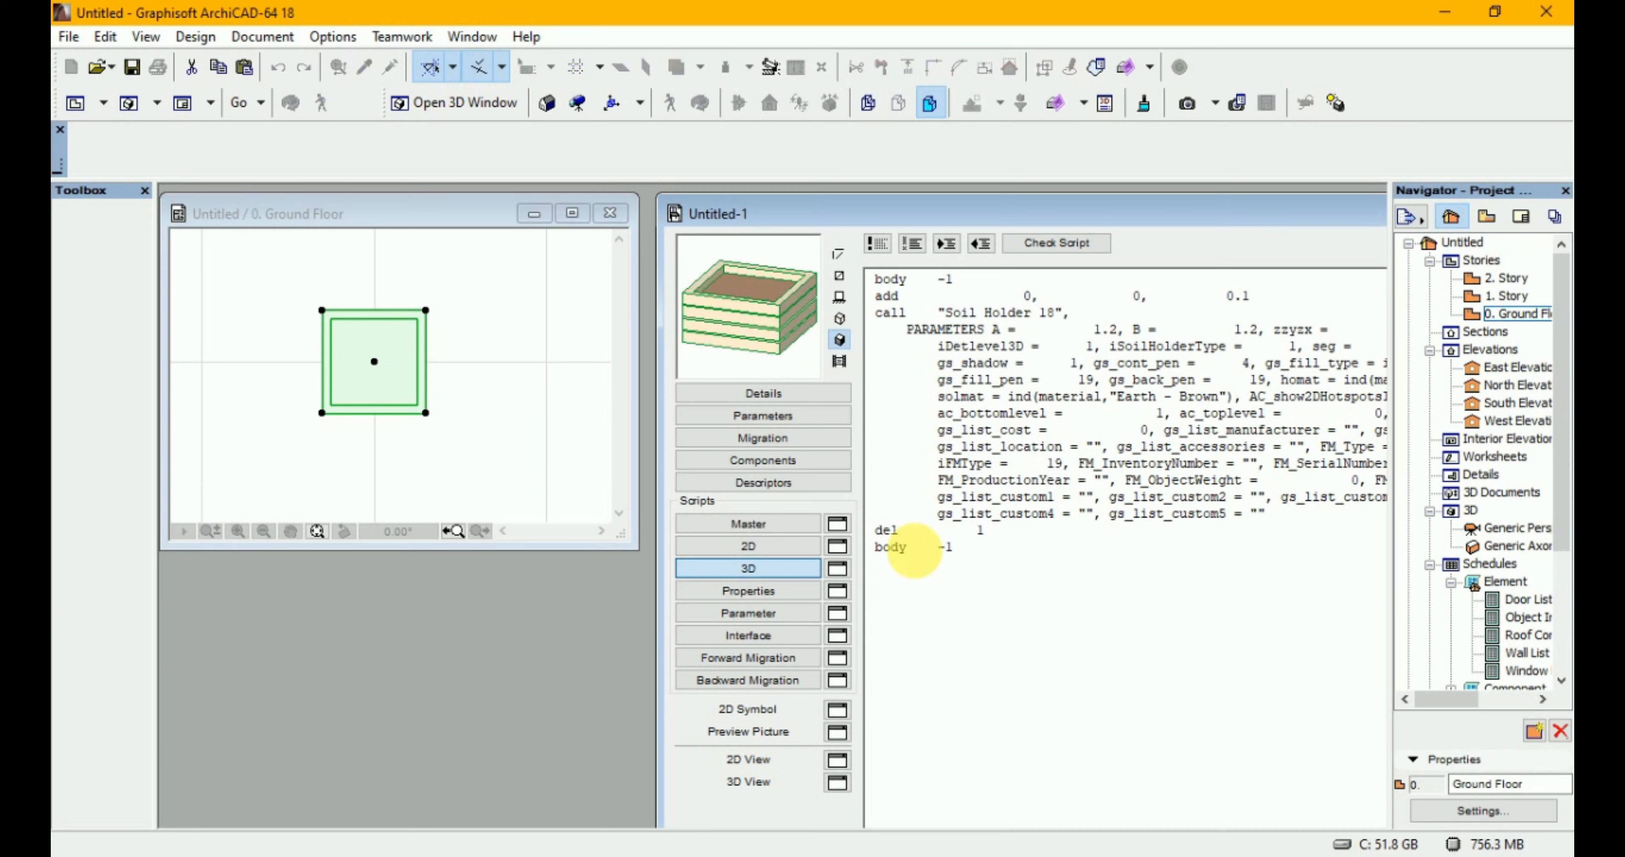
Open the new object's 3D View in its own window and deselect the soil holder in the floor plan.
{"action": "left_click", "coordinate": [838, 784]}
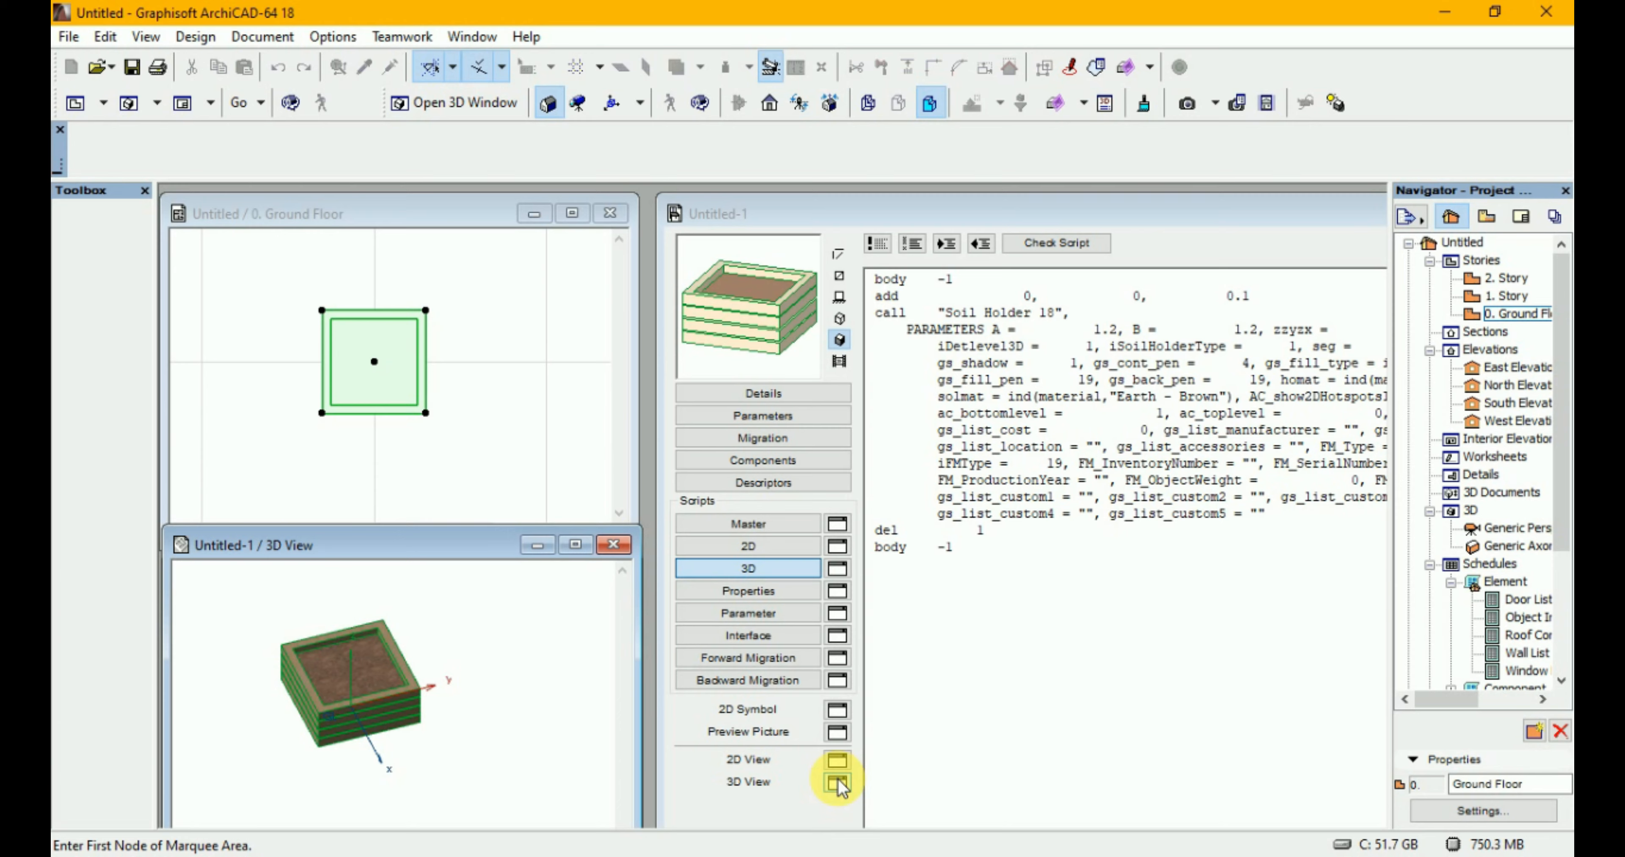
{"action": "left_click", "coordinate": [492, 321]}
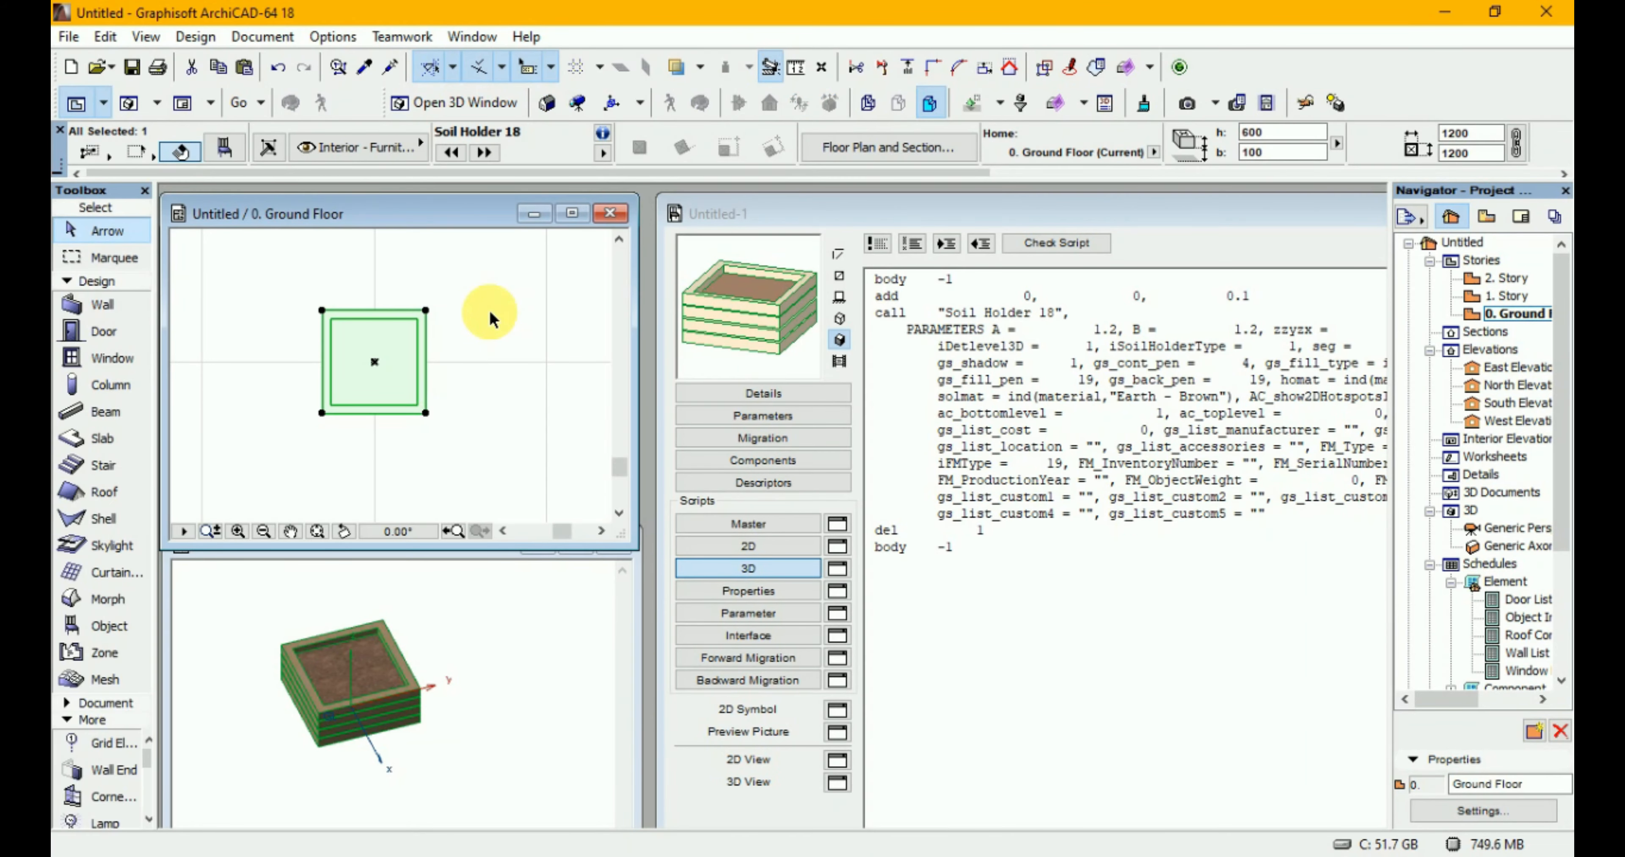
{"action": "left_click", "coordinate": [490, 312]}
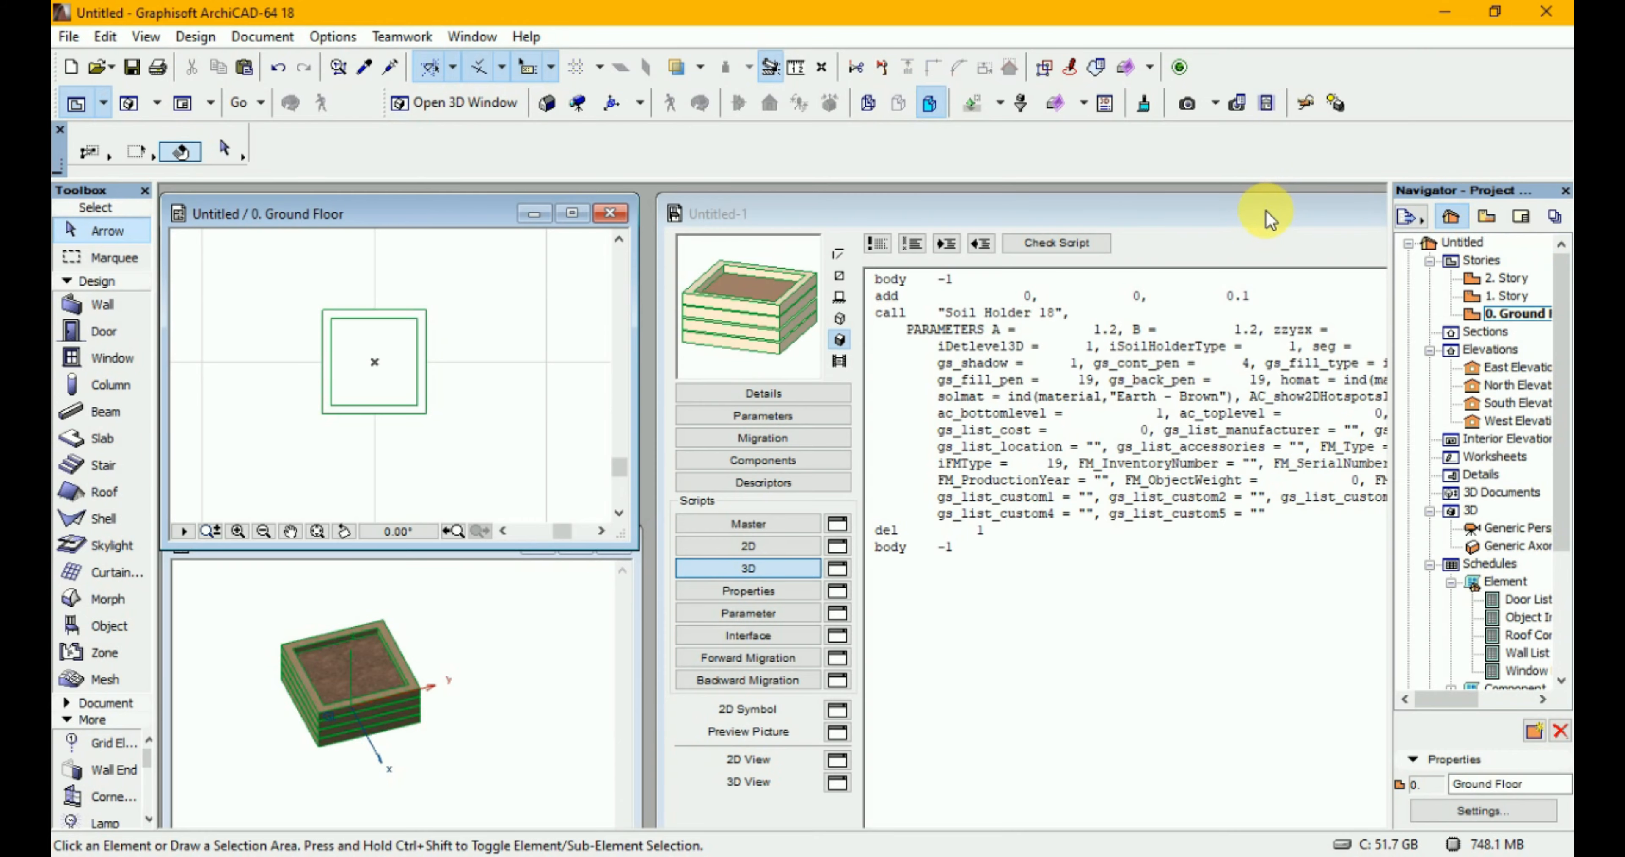
Reposition the object editor window so its 3D script is readable beside the floor plan and 3D View windows.
{"action": "left_click_drag", "start_coordinate": [1265, 210], "coordinate": [1009, 227]}
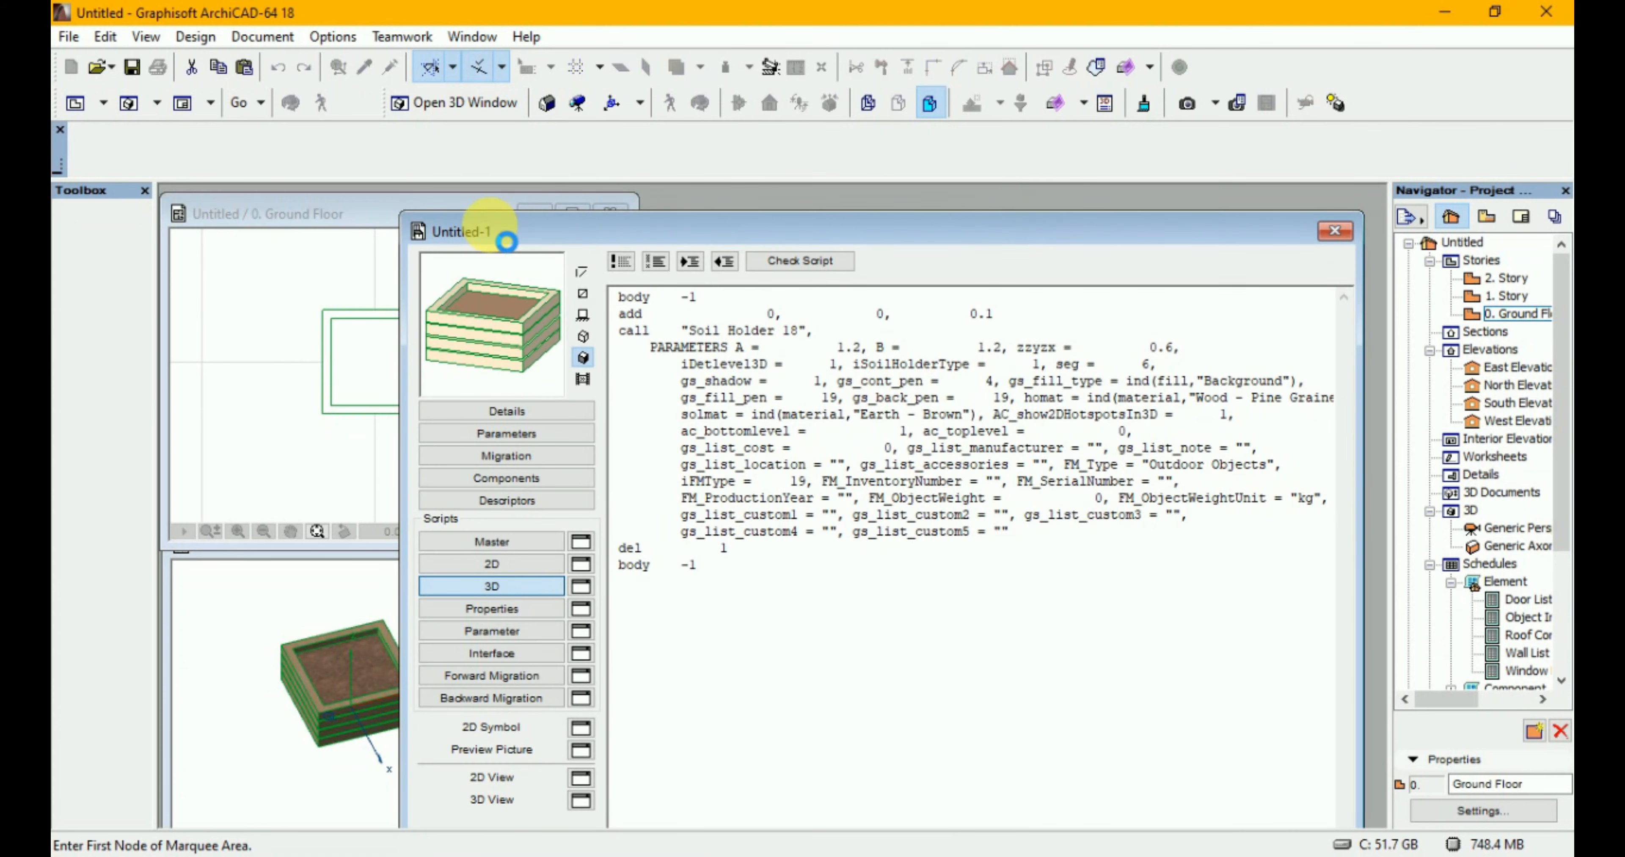
{"action": "left_click_drag", "start_coordinate": [414, 221], "coordinate": [414, 221]}
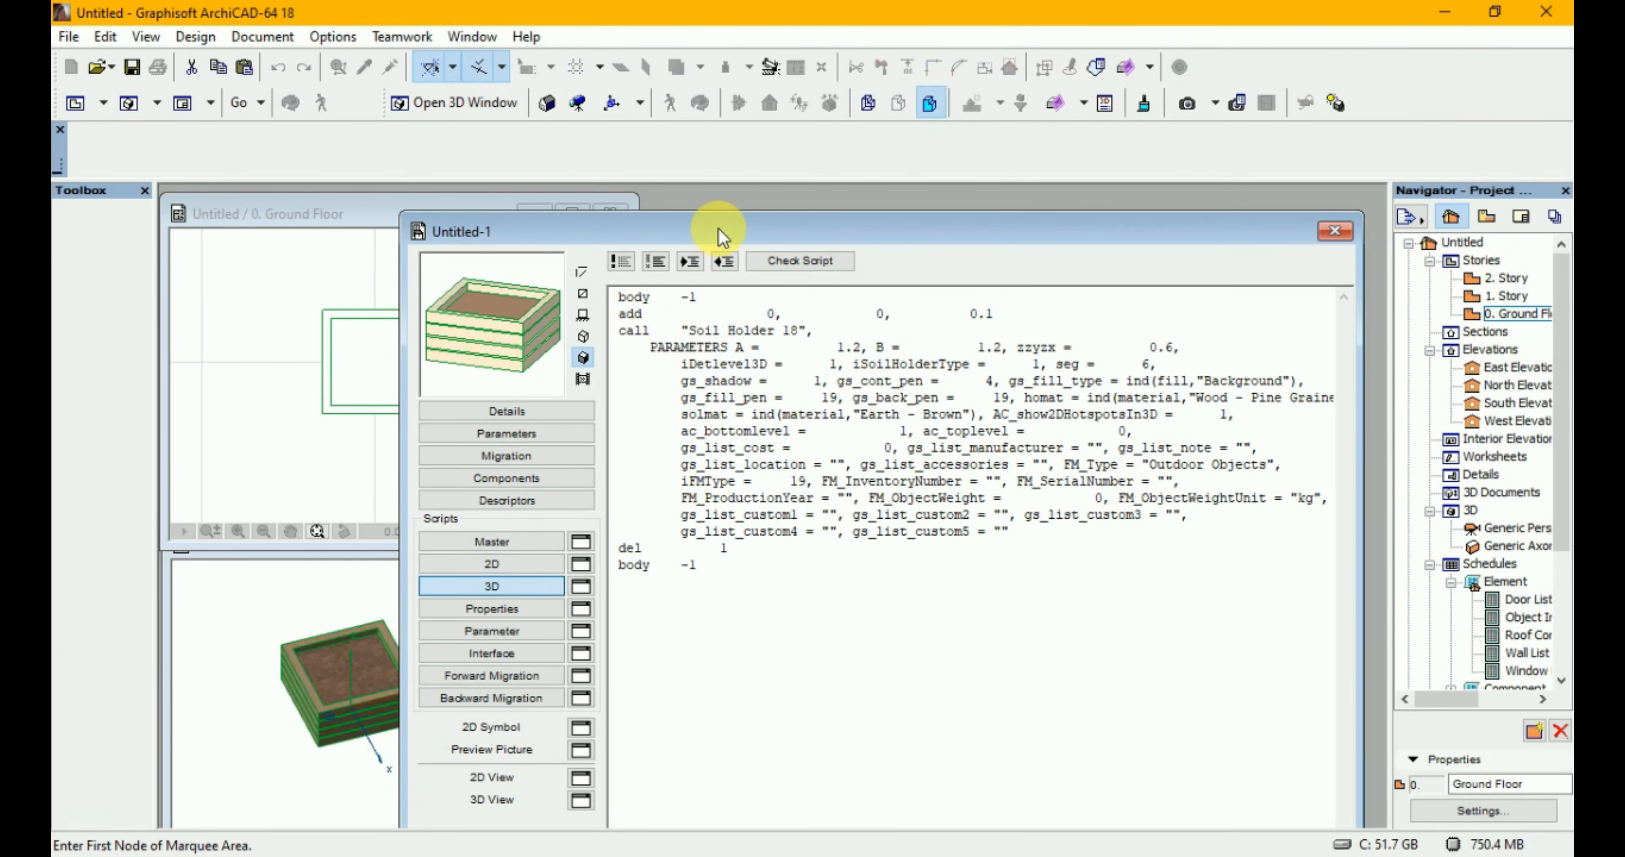
{"action": "left_click_drag", "start_coordinate": [717, 231], "coordinate": [812, 211]}
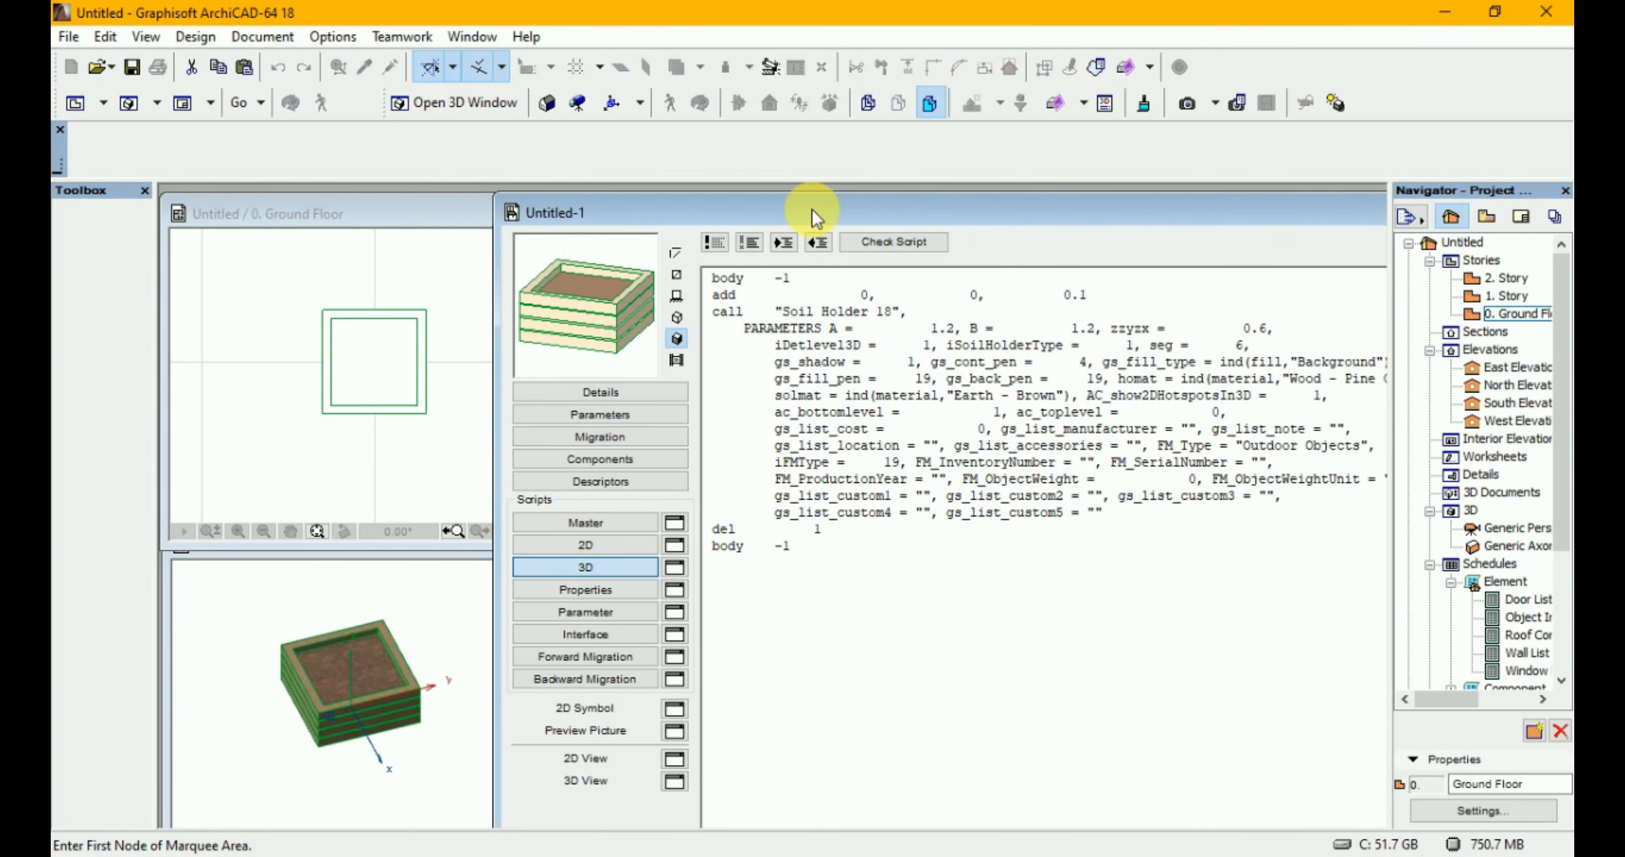
{"action": "left_click_drag", "start_coordinate": [813, 213], "coordinate": [768, 211]}
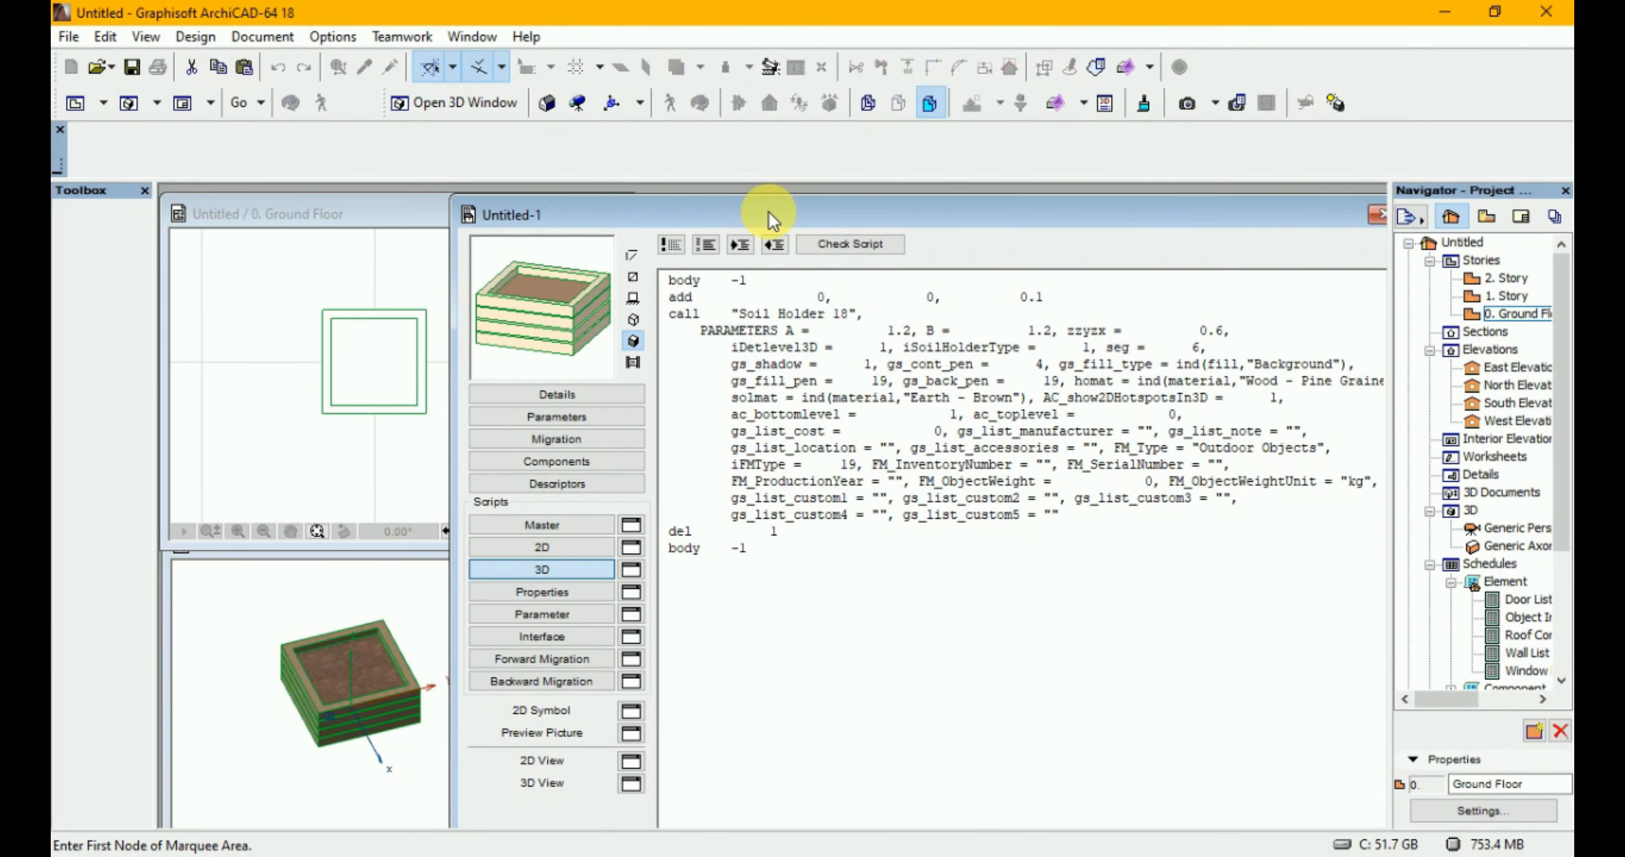